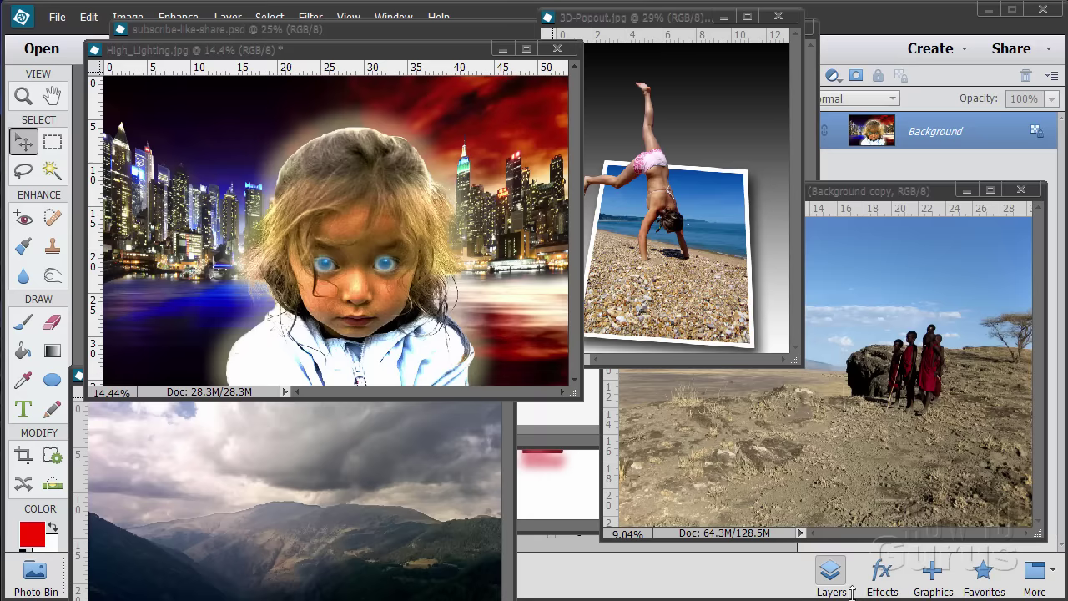
- Minimize the High_Lighting.jpg, 3D-Popout.jpg, desert landscape and mountains01.psd windows to uncover description.jpg and subscribe-like-share.psd
{"action": "left_click", "coordinate": [501, 48]}
{"action": "left_click", "coordinate": [724, 15]}
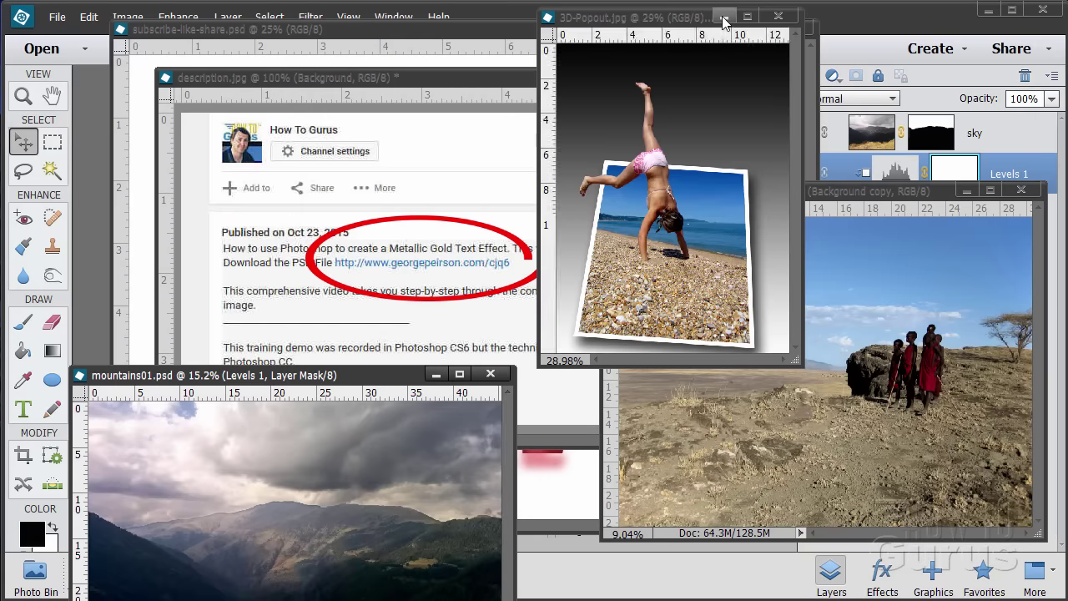
{"action": "left_click", "coordinate": [966, 193]}
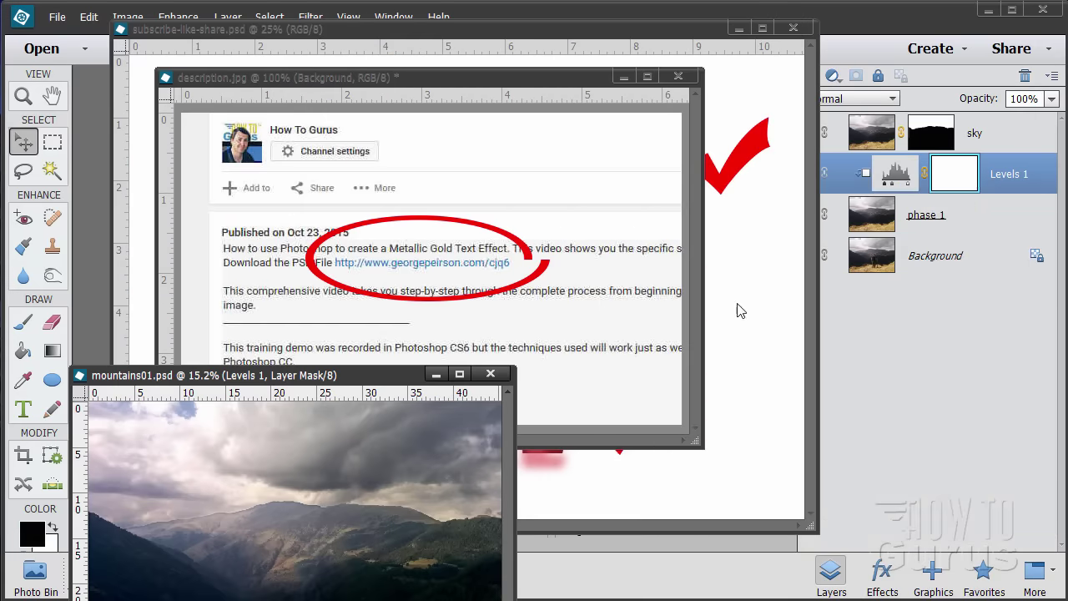
{"action": "left_click", "coordinate": [435, 374]}
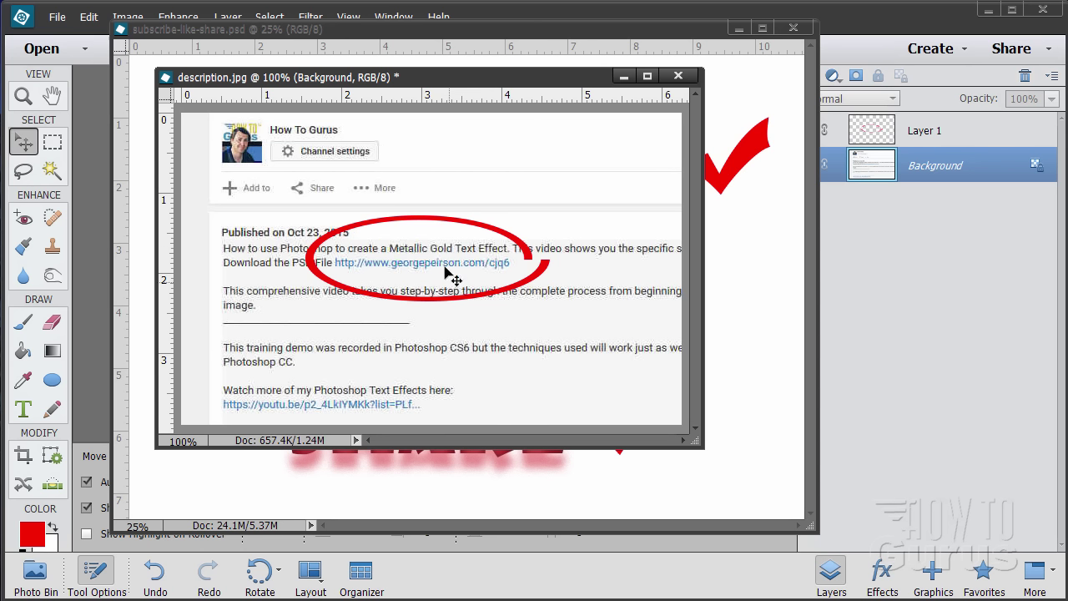
{"action": "left_click", "coordinate": [734, 134]}
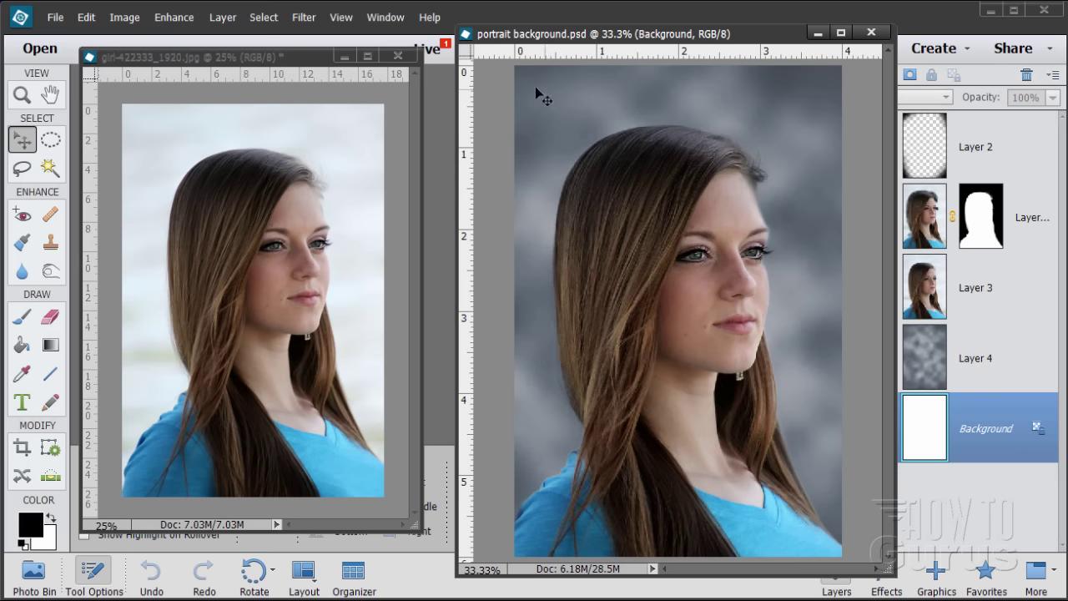
- Close portrait background.psd and move the girl-422333_1920.jpg window aside to free up the workspace
{"action": "left_click", "coordinate": [871, 32]}
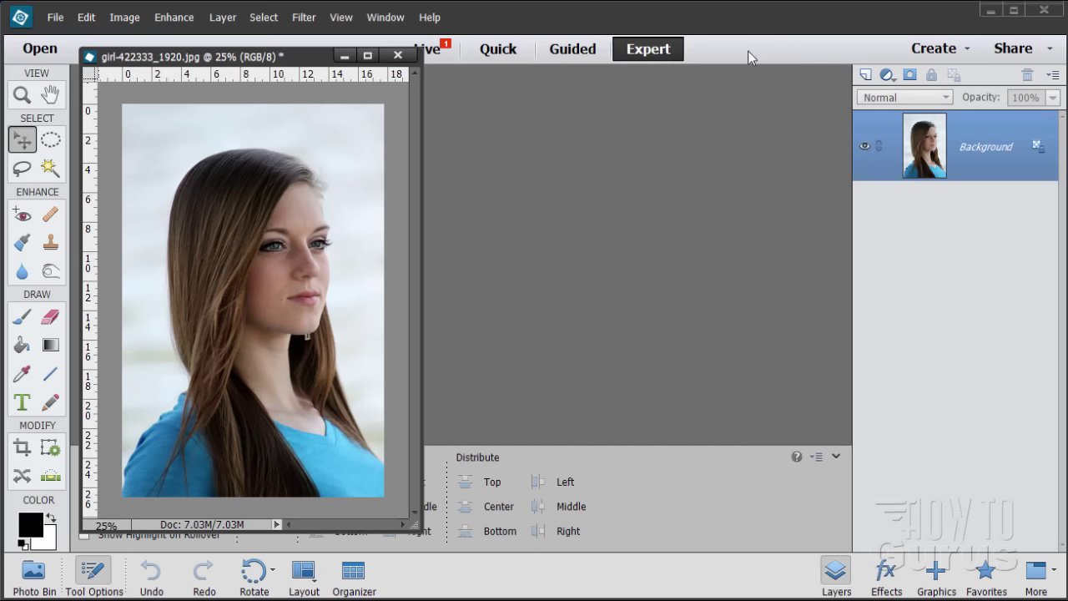
{"action": "left_click_drag", "start_coordinate": [310, 59], "coordinate": [725, 112]}
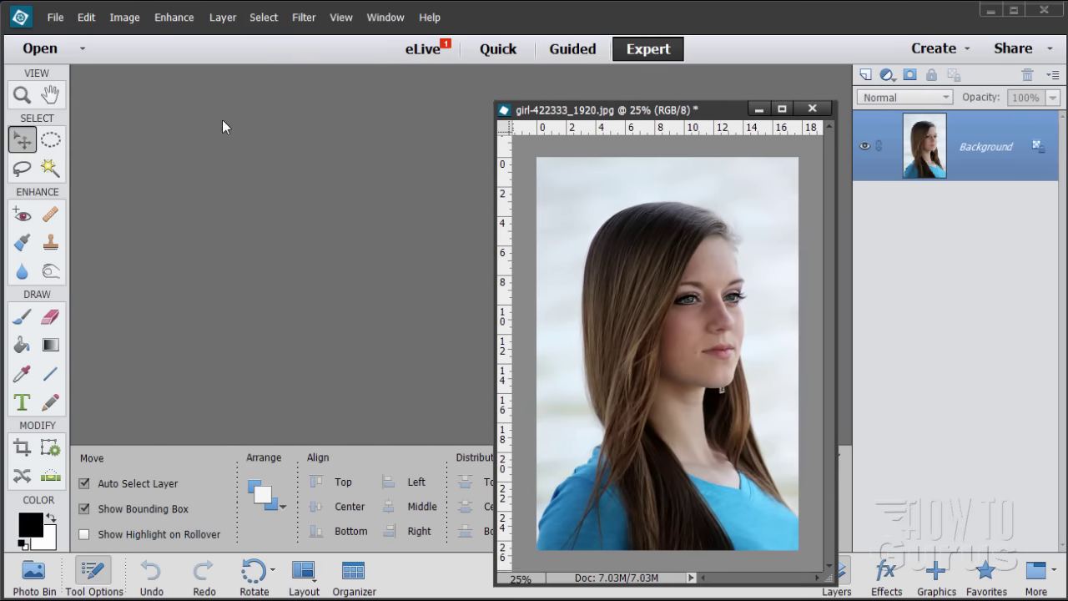
- Start a new blank file based on the Default Photoshop Elements Size preset
{"action": "left_click", "coordinate": [55, 17]}
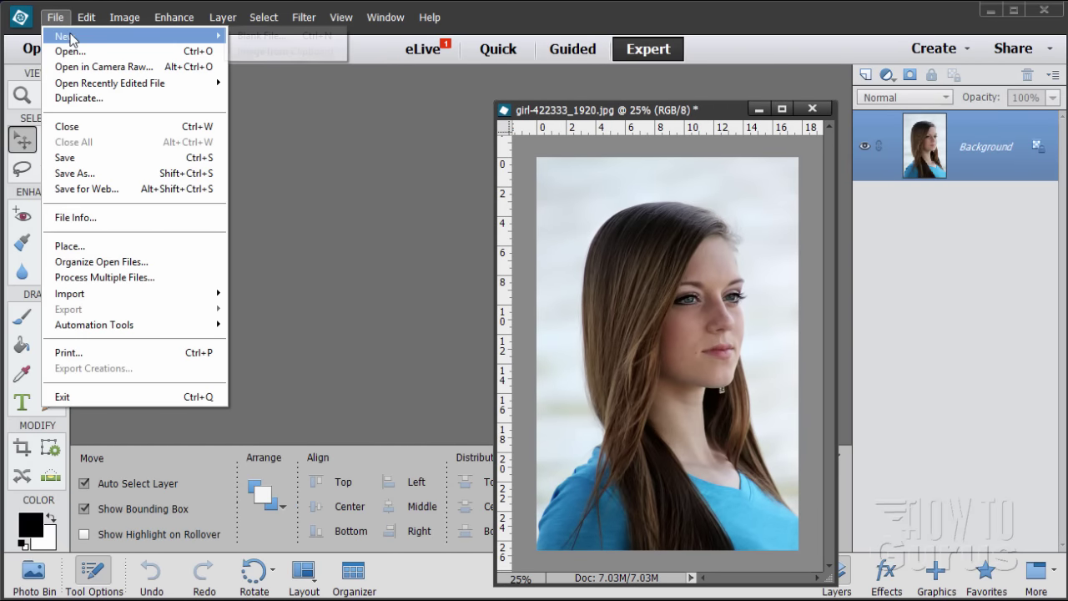
{"action": "mouse_move", "coordinate": [92, 37]}
{"action": "left_click", "coordinate": [264, 37]}
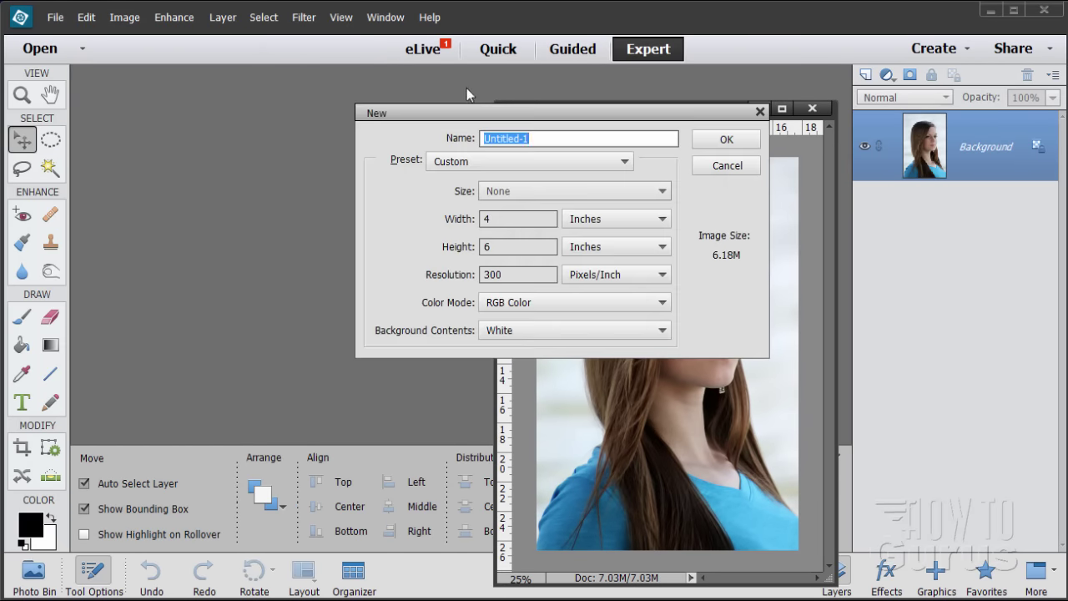
{"action": "left_click_drag", "start_coordinate": [443, 115], "coordinate": [277, 107]}
{"action": "left_click", "coordinate": [362, 155]}
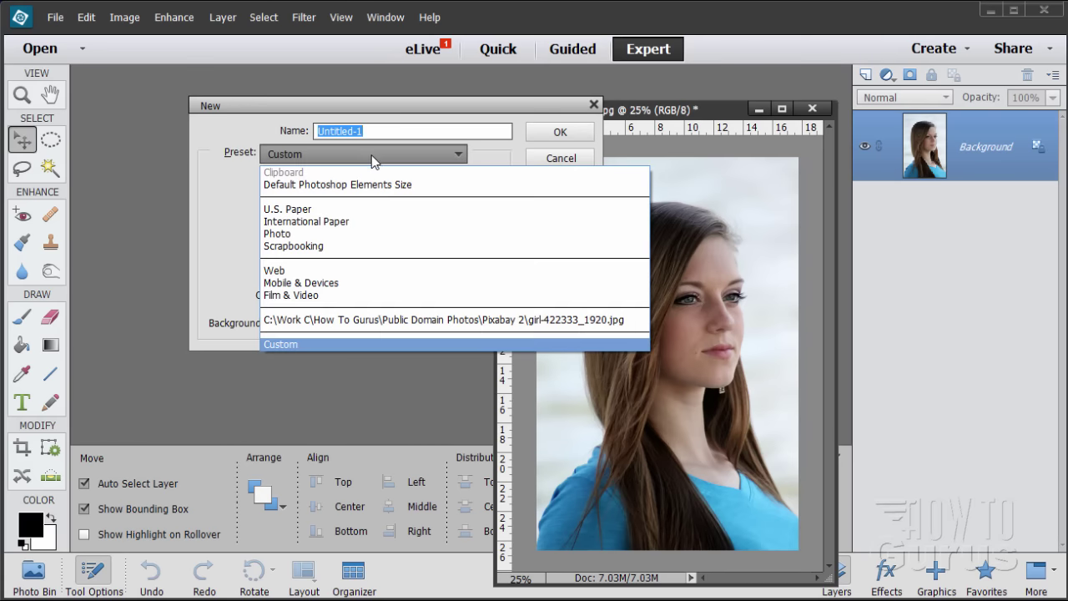
{"action": "left_click", "coordinate": [349, 184]}
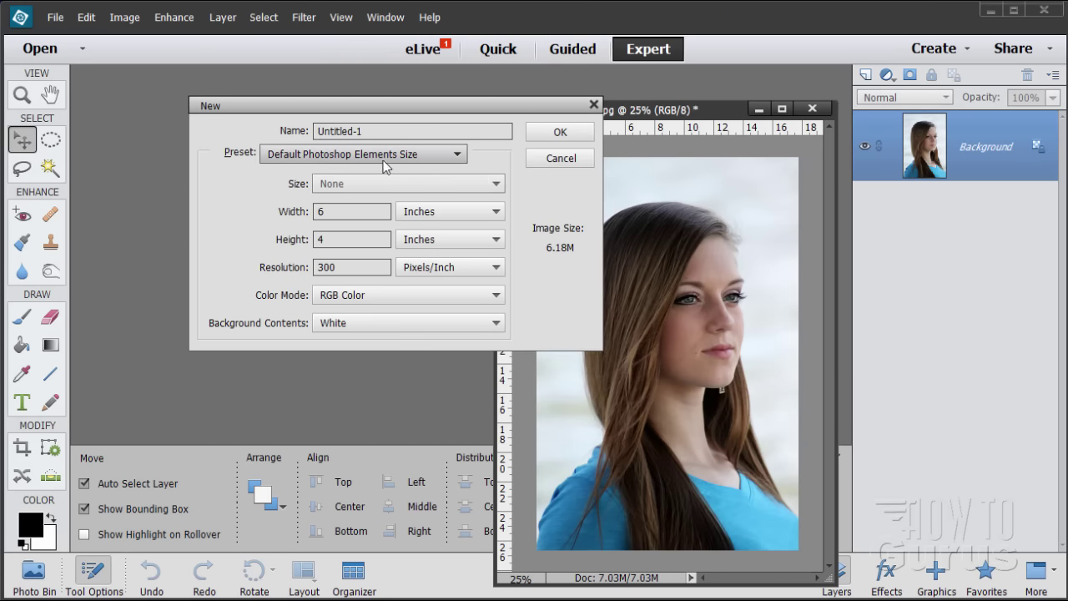
- Set the new file to 4 inches wide and 6 inches high at 300 pixels/inch and create it
{"action": "double_click", "coordinate": [342, 213]}
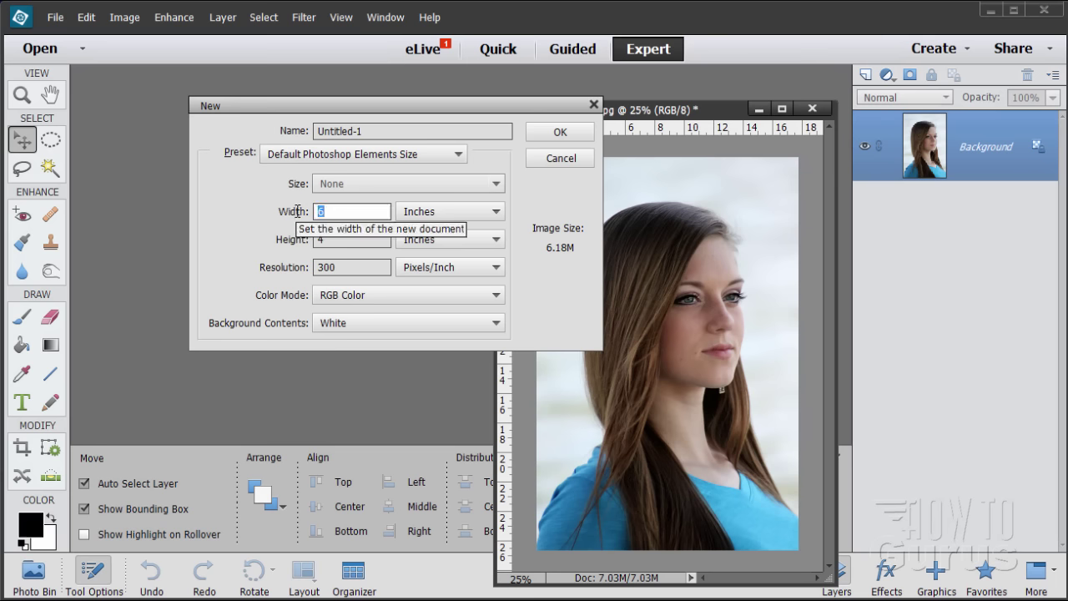
{"action": "type", "text": "4"}
{"action": "key", "text": "Tab"}
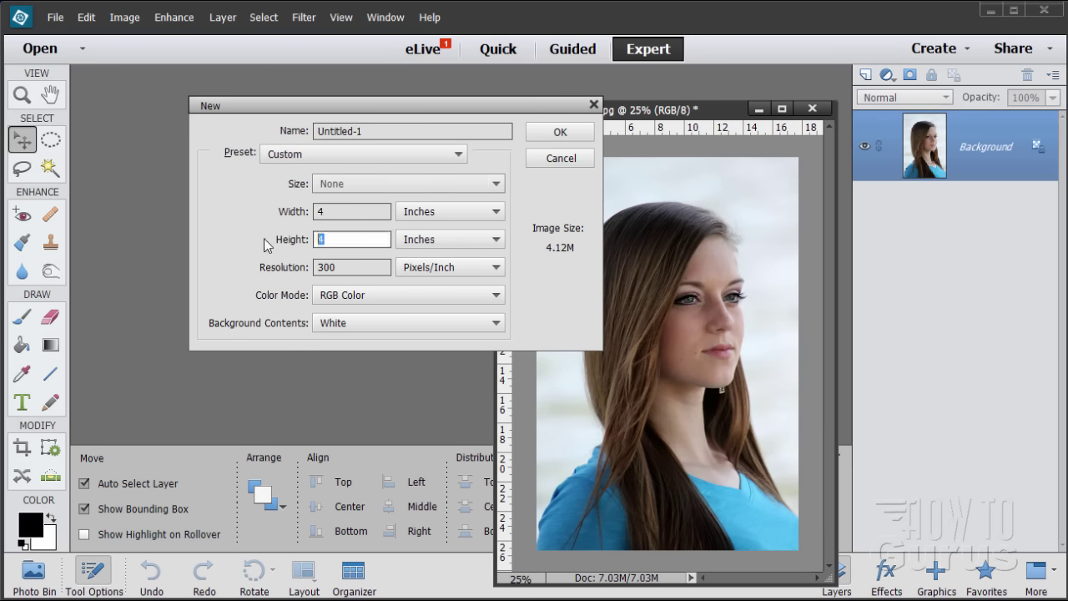
{"action": "type", "text": "6"}
{"action": "left_click", "coordinate": [338, 267]}
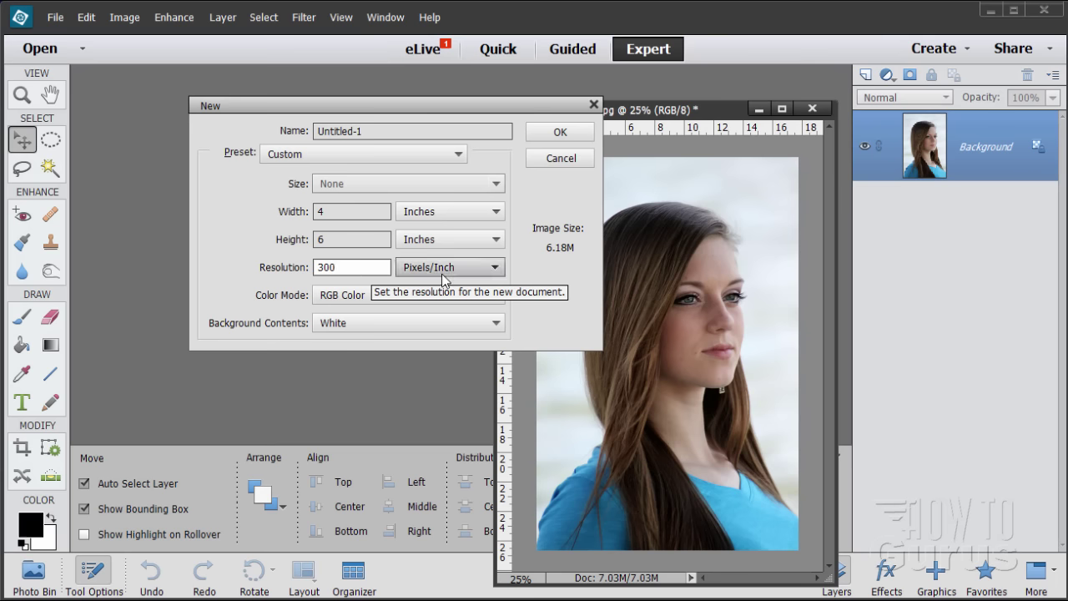
{"action": "left_click", "coordinate": [546, 132]}
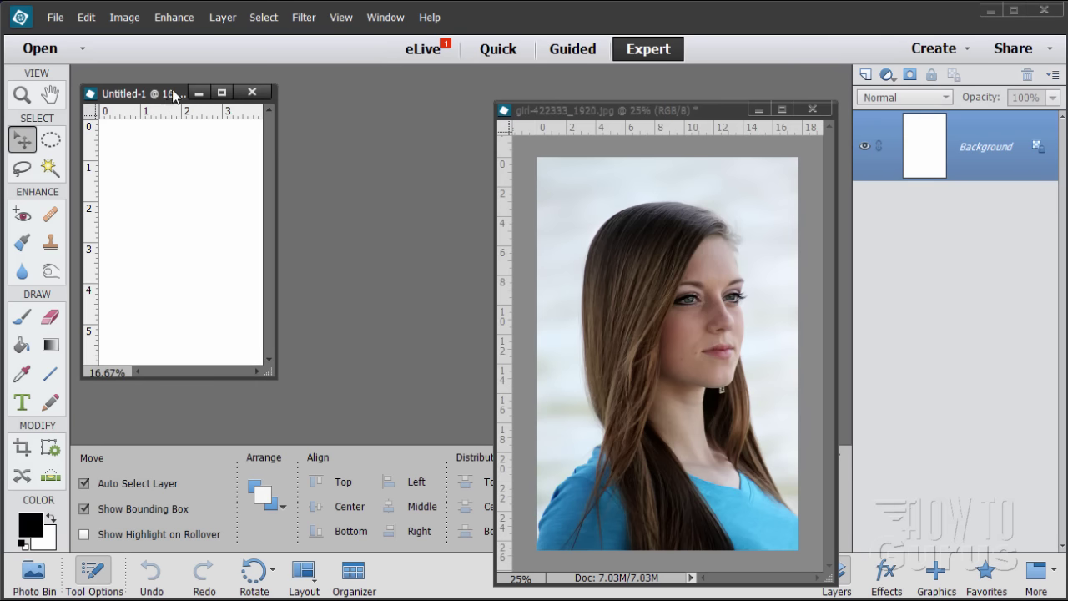
- Enlarge the blank document's window and place it side by side with the portrait photo's window
{"action": "left_click_drag", "start_coordinate": [163, 100], "coordinate": [228, 65]}
{"action": "left_click_drag", "start_coordinate": [340, 345], "coordinate": [499, 446]}
{"action": "left_click", "coordinate": [707, 275]}
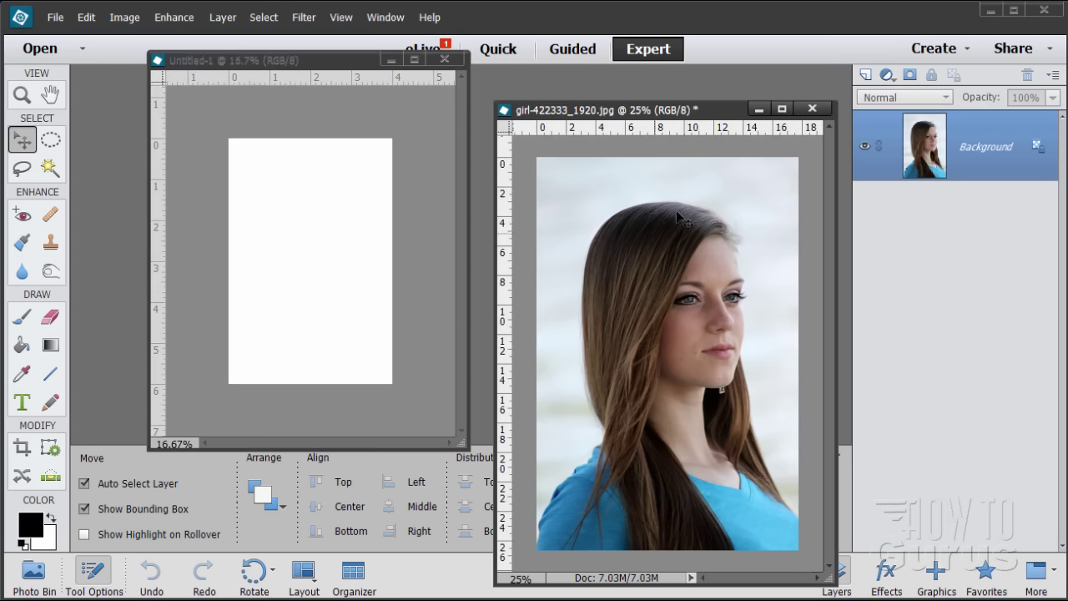
{"action": "left_click_drag", "start_coordinate": [724, 114], "coordinate": [722, 48]}
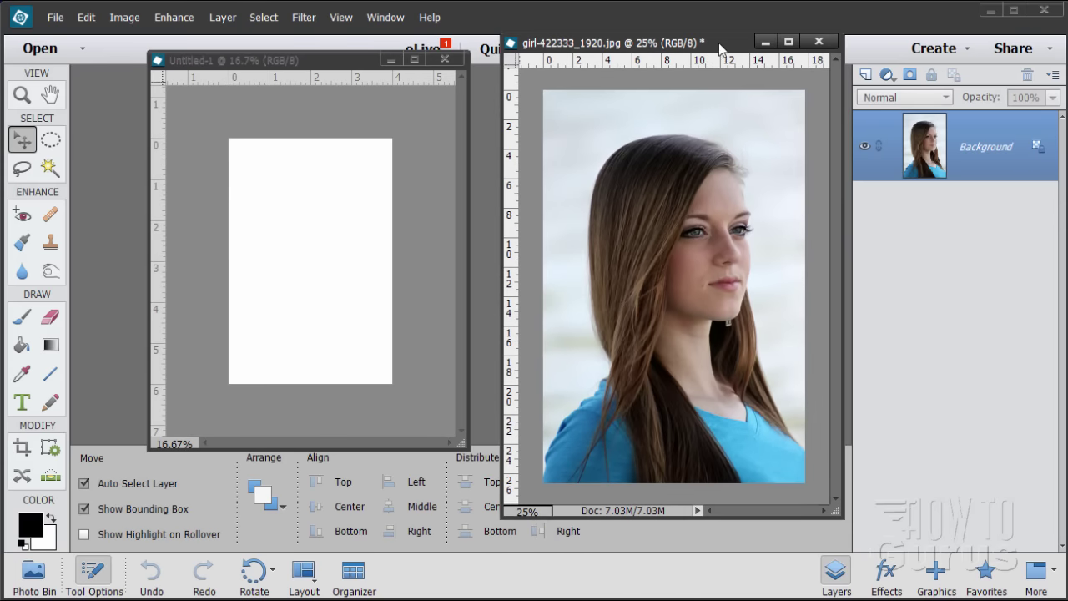
- Copy the portrait photo into the blank document as a layer and close the original photo
{"action": "left_click_drag", "start_coordinate": [923, 148], "coordinate": [325, 236]}
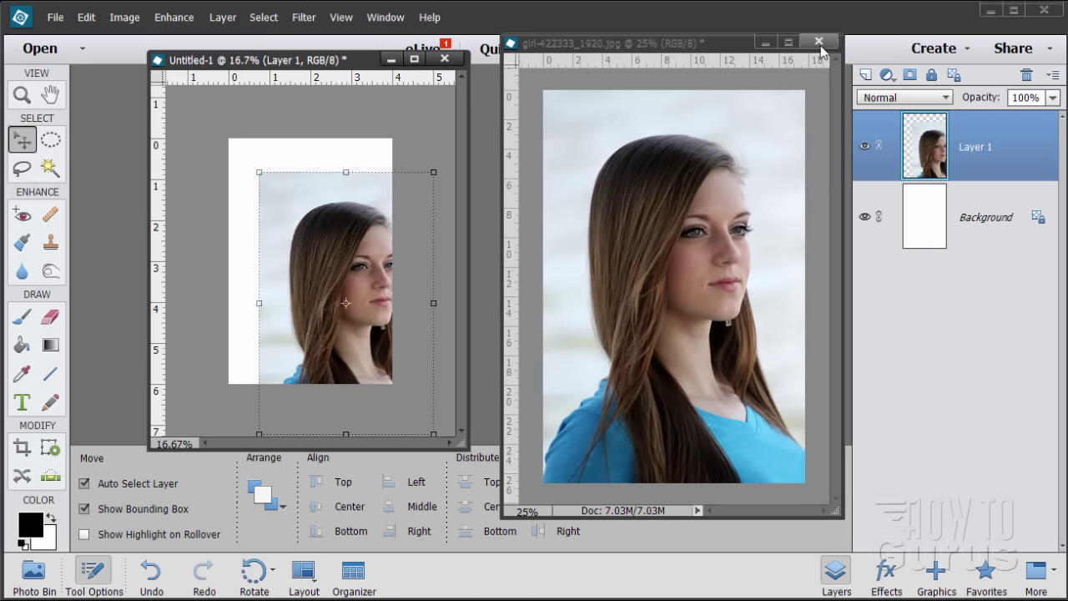
{"action": "left_click", "coordinate": [819, 43]}
- Position the portrait layer so its top and right edges line up with the page's edges
{"action": "left_click_drag", "start_coordinate": [351, 286], "coordinate": [323, 252]}
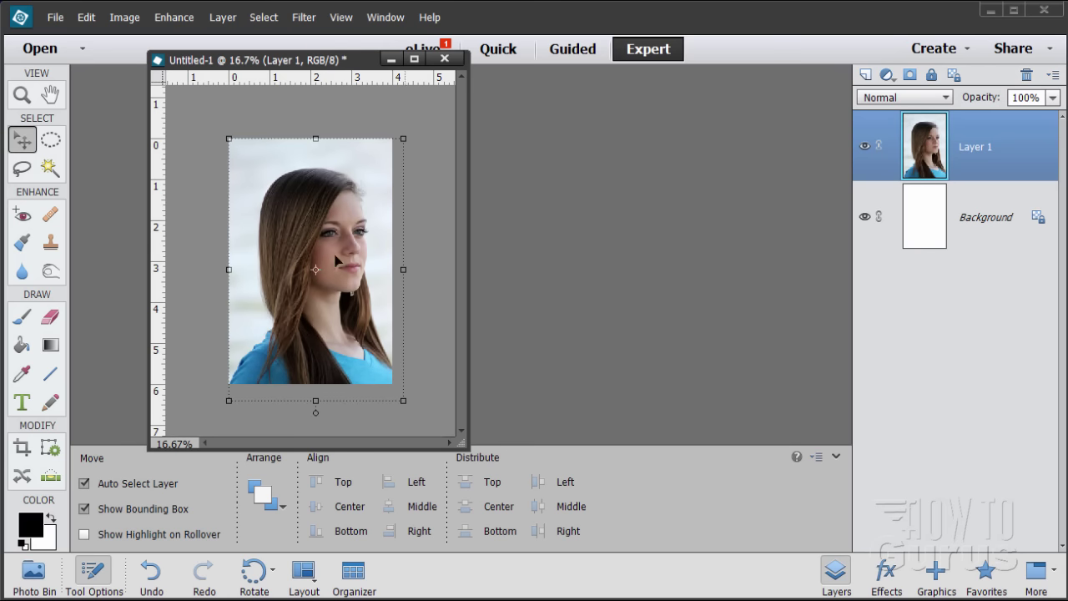
{"action": "mouse_move", "coordinate": [354, 275]}
{"action": "left_mouse_down"}
{"action": "mouse_move", "coordinate": [327, 297]}
{"action": "mouse_move", "coordinate": [338, 273]}
{"action": "mouse_move", "coordinate": [340, 283]}
{"action": "left_mouse_up"}
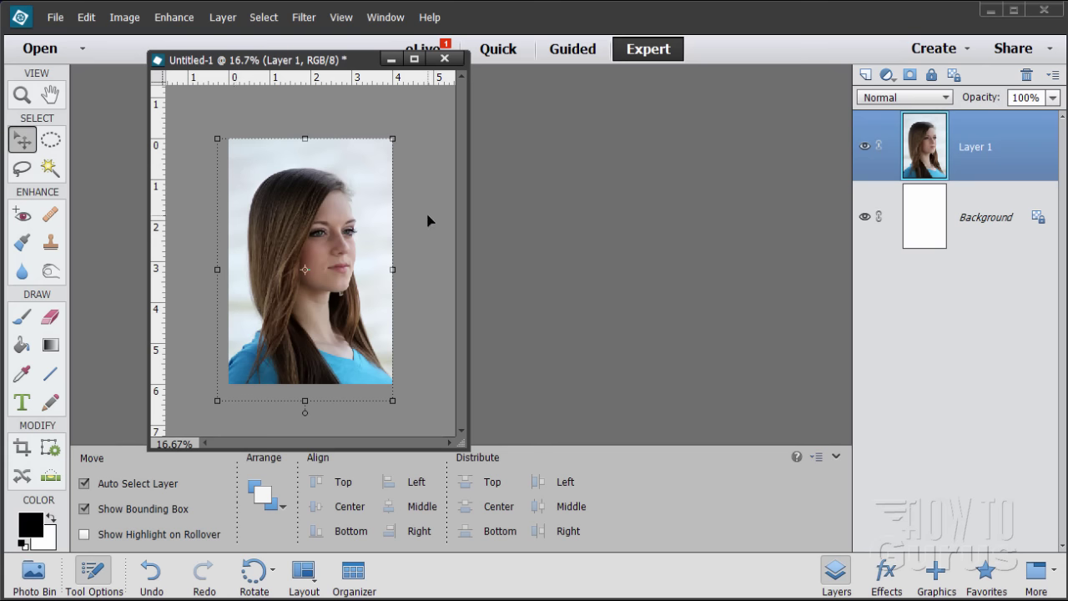
{"action": "left_click_drag", "start_coordinate": [349, 248], "coordinate": [339, 227]}
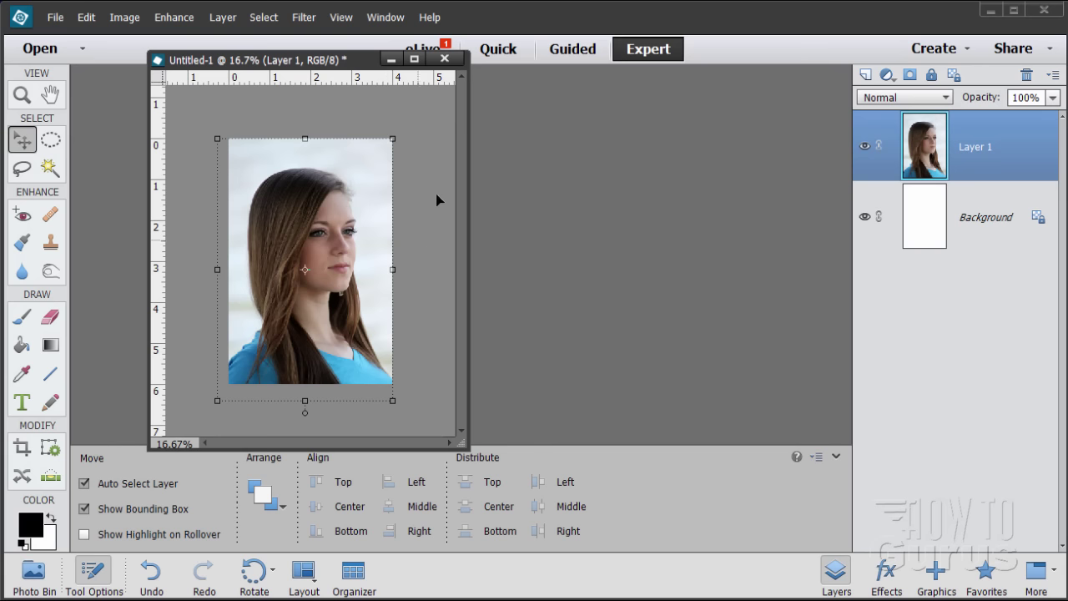
- Hide the portrait layer and add an empty layer directly above the Background layer
{"action": "left_click", "coordinate": [866, 146]}
{"action": "left_click", "coordinate": [985, 227]}
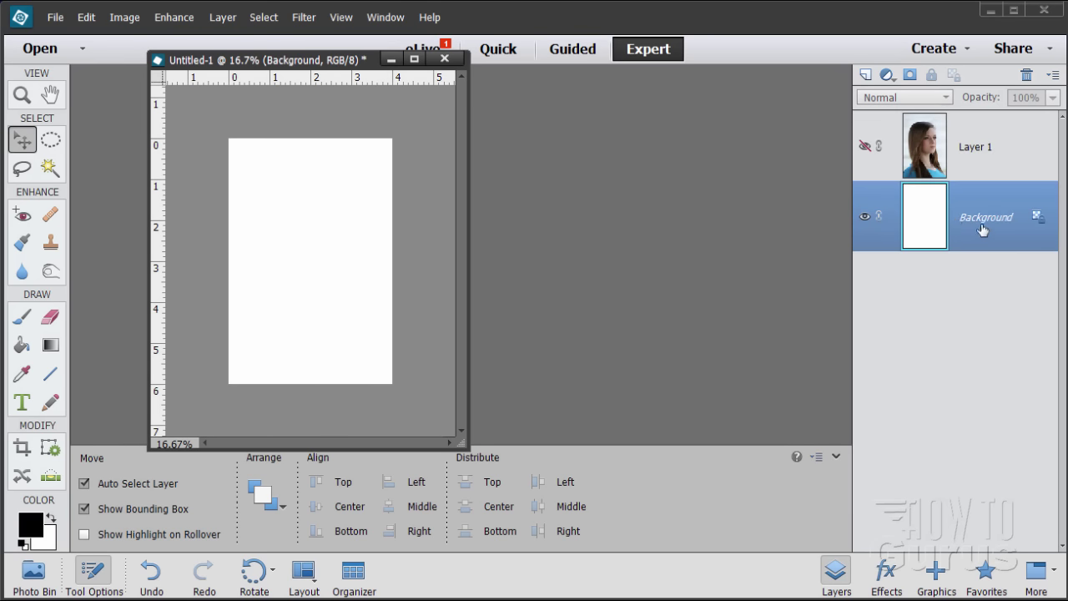
{"action": "left_click", "coordinate": [867, 74]}
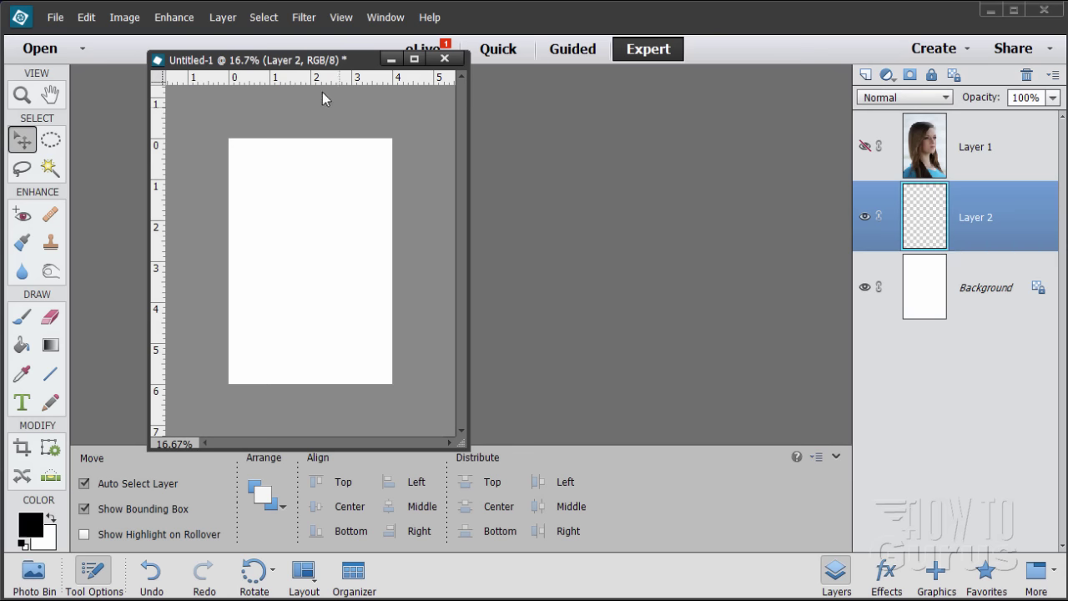
- Zoom the document to 33.3% and resize its window so the whole page fits inside
{"action": "left_click_drag", "start_coordinate": [309, 65], "coordinate": [528, 44]}
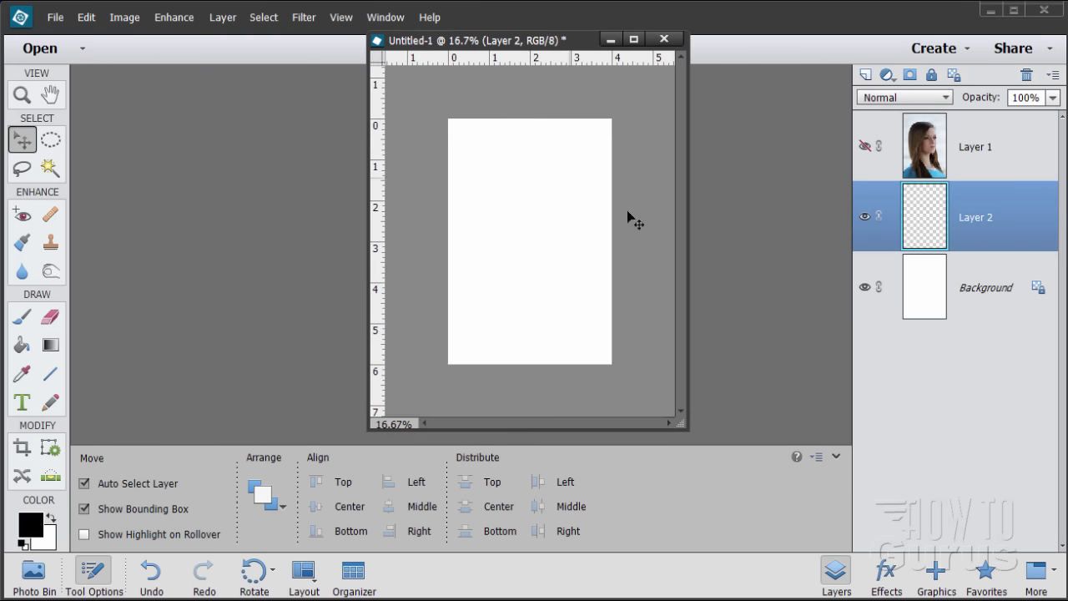
{"action": "left_click_drag", "start_coordinate": [687, 427], "coordinate": [837, 561]}
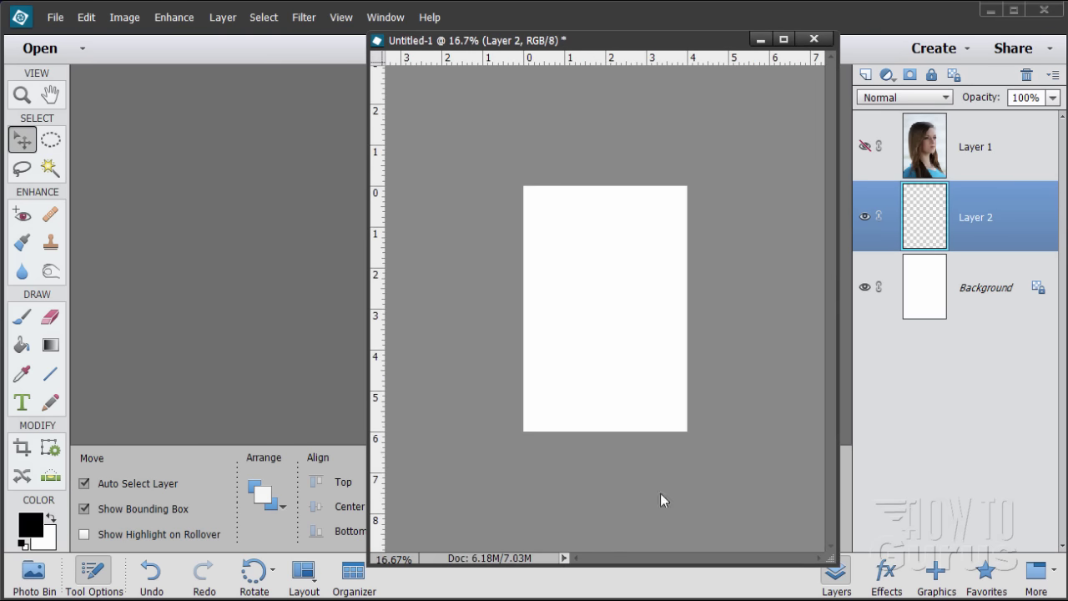
{"action": "left_click", "coordinate": [31, 97]}
{"action": "left_click", "coordinate": [560, 298]}
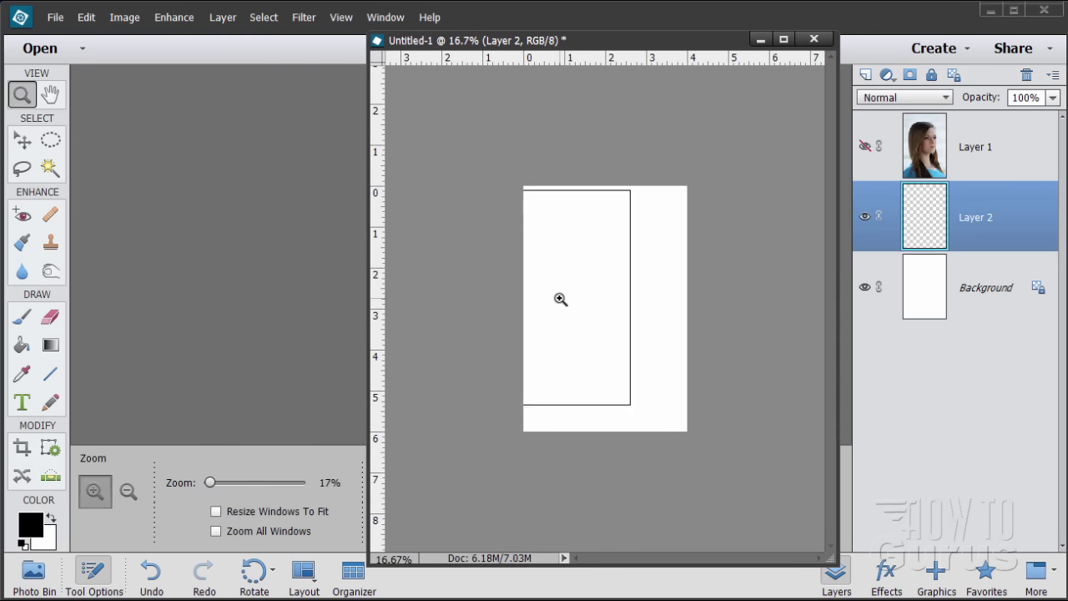
{"action": "left_click", "coordinate": [560, 298]}
{"action": "left_click_drag", "start_coordinate": [652, 41], "coordinate": [613, 17]}
{"action": "left_click_drag", "start_coordinate": [799, 539], "coordinate": [718, 571]}
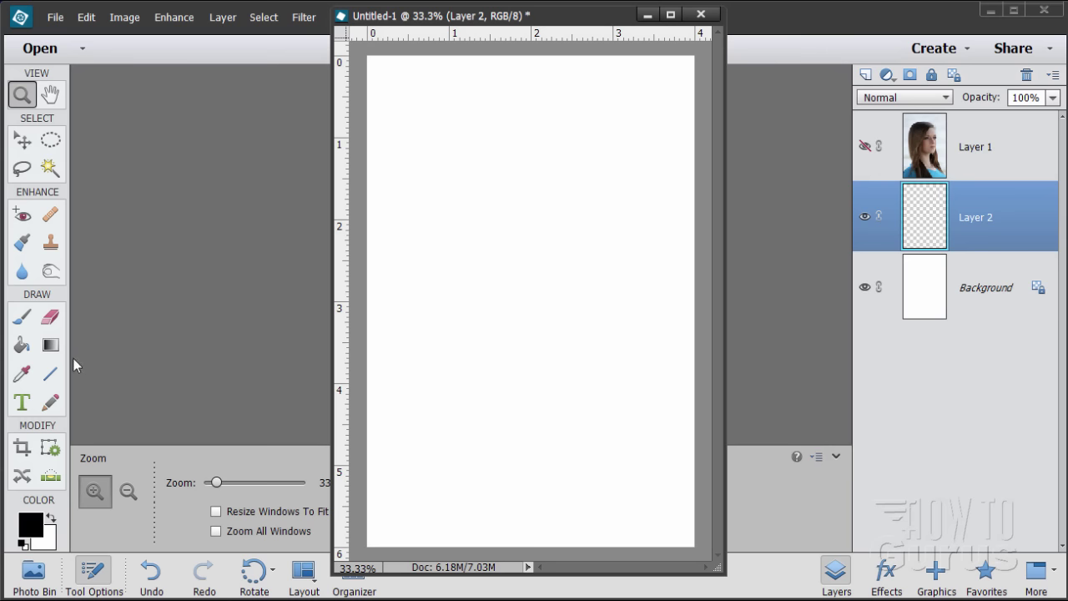
- Fill the empty Layer 2 with black using the Paint Bucket, and switch to the Move tool
{"action": "left_click", "coordinate": [22, 344]}
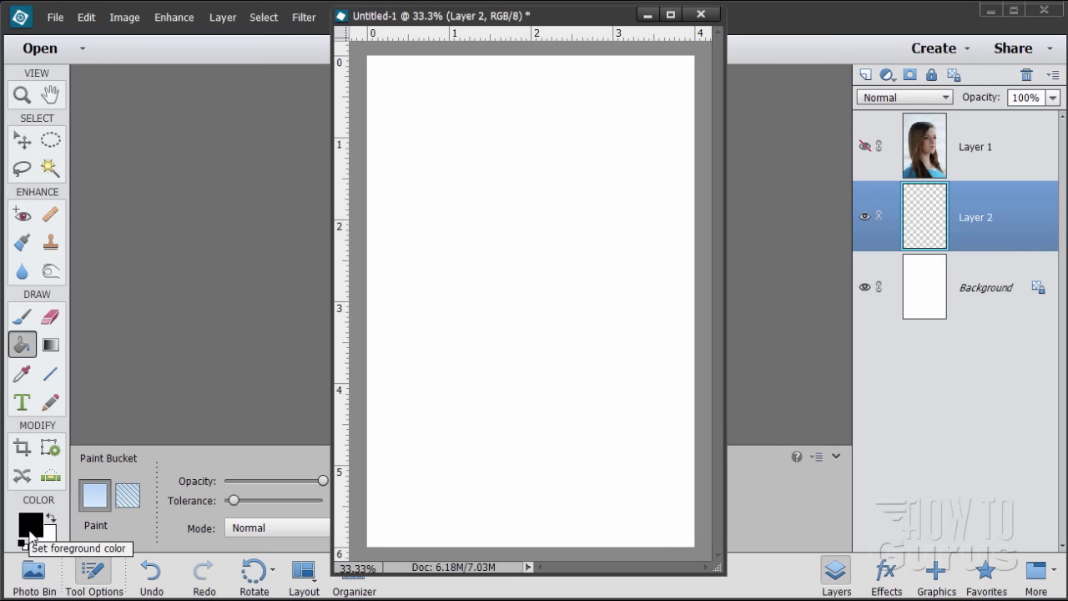
{"action": "left_click", "coordinate": [532, 291]}
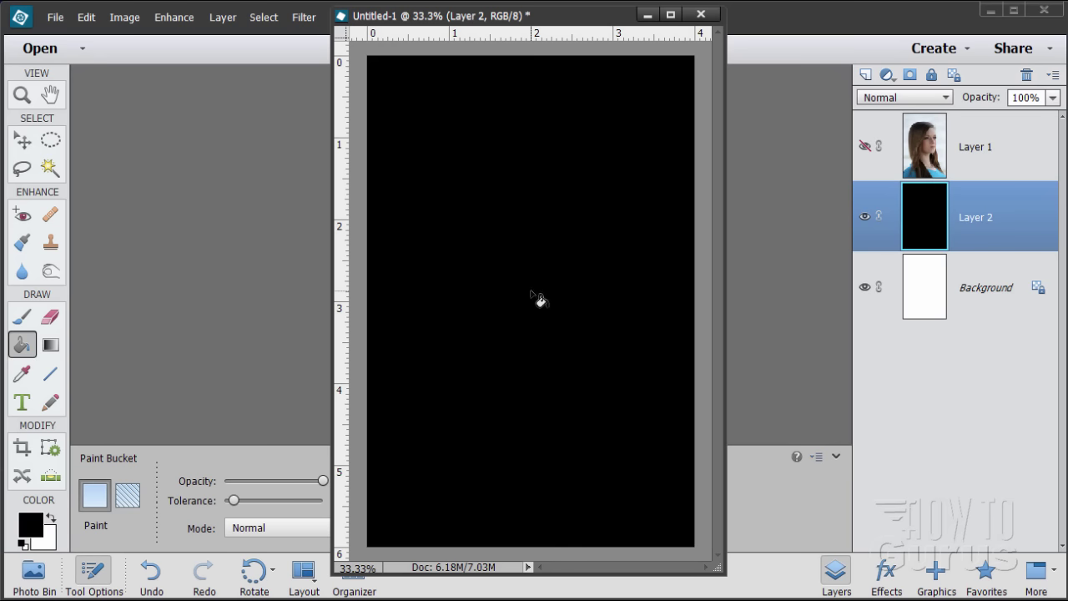
{"action": "left_click", "coordinate": [23, 139]}
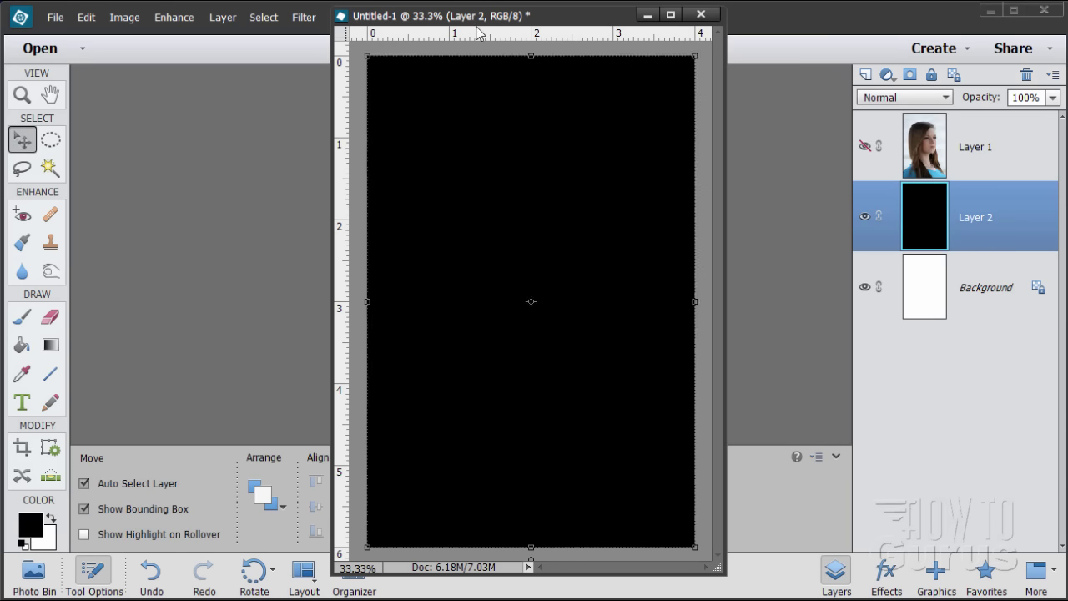
- Render the Clouds filter on the black layer using the black and white foreground and background colors
{"action": "left_click_drag", "start_coordinate": [549, 22], "coordinate": [580, 21]}
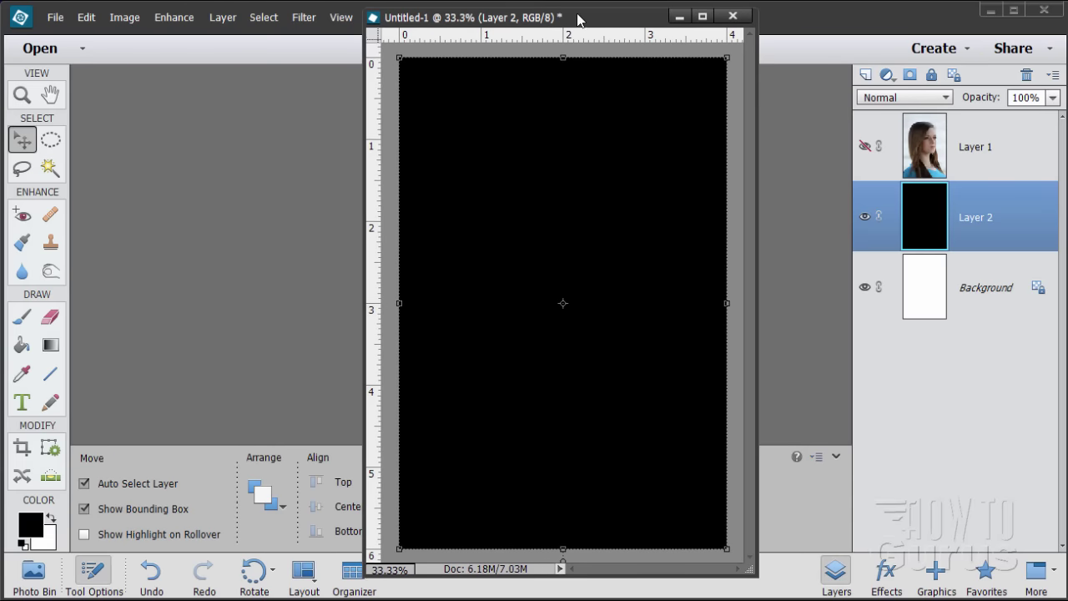
{"action": "left_click", "coordinate": [302, 18]}
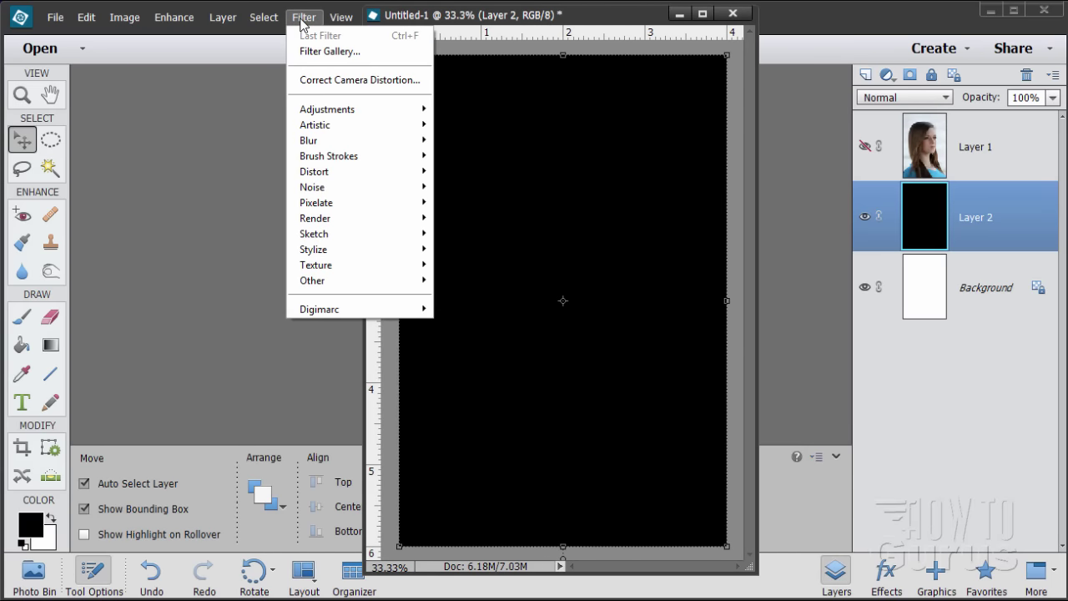
{"action": "mouse_move", "coordinate": [334, 219]}
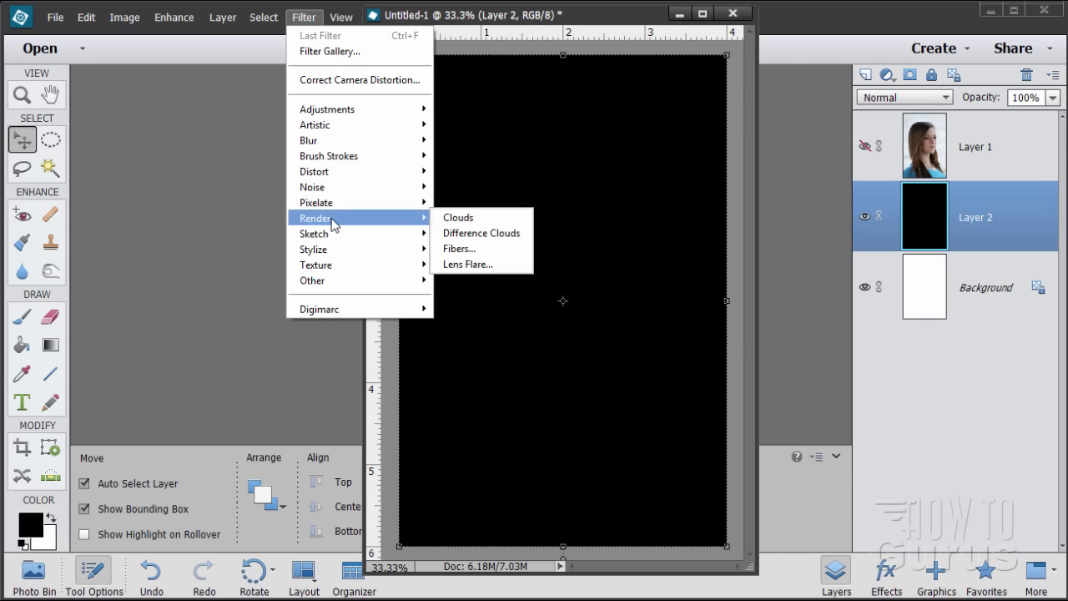
{"action": "left_click", "coordinate": [483, 219]}
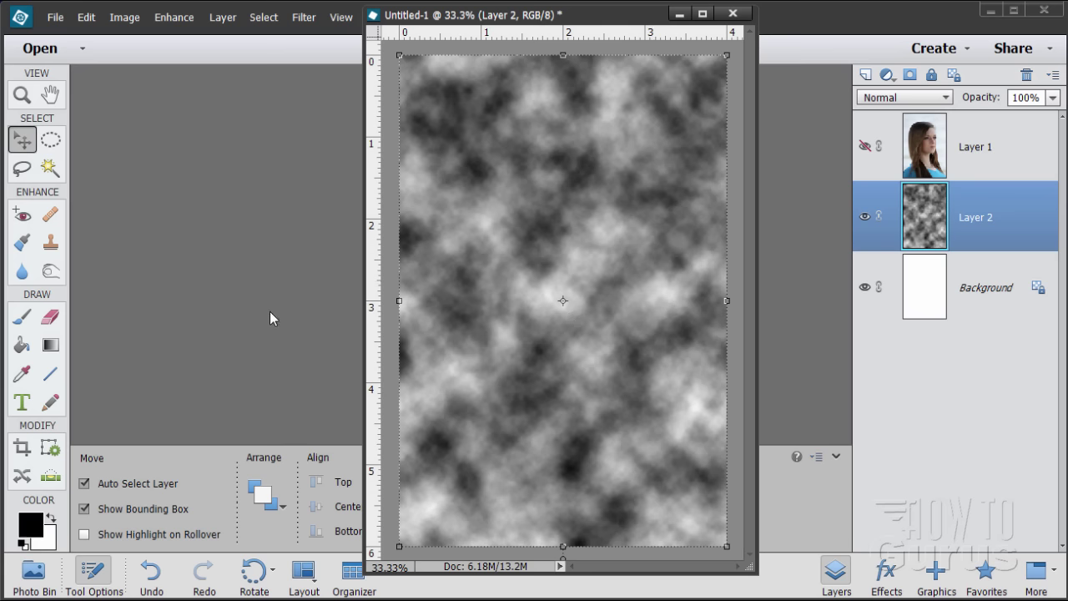
- Render the Clouds filter on Layer 2 two more times to generate a different mottled pattern
{"action": "left_click", "coordinate": [303, 17]}
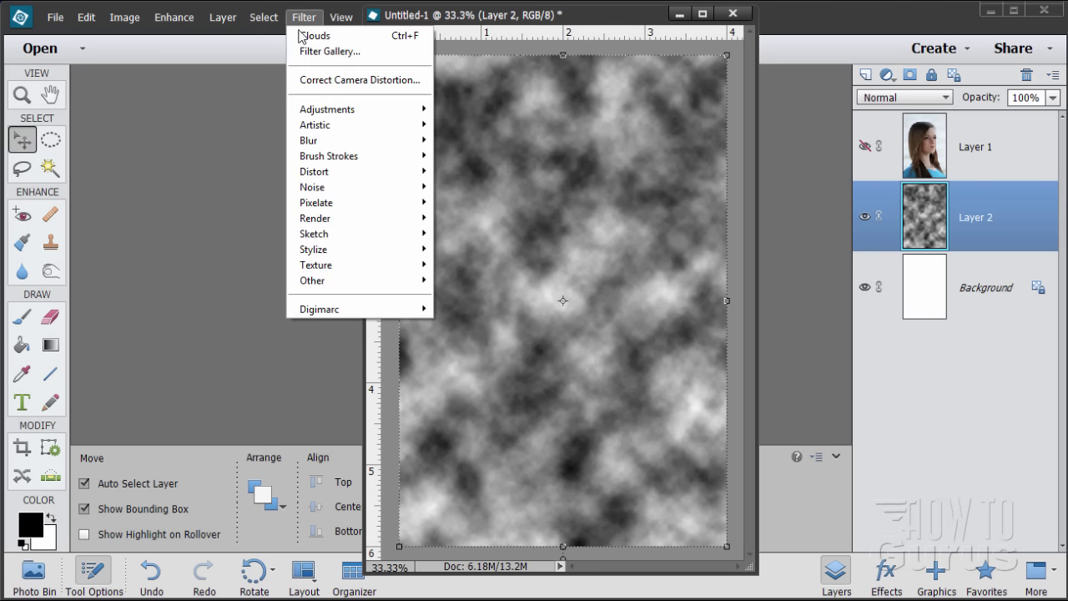
{"action": "mouse_move", "coordinate": [310, 160]}
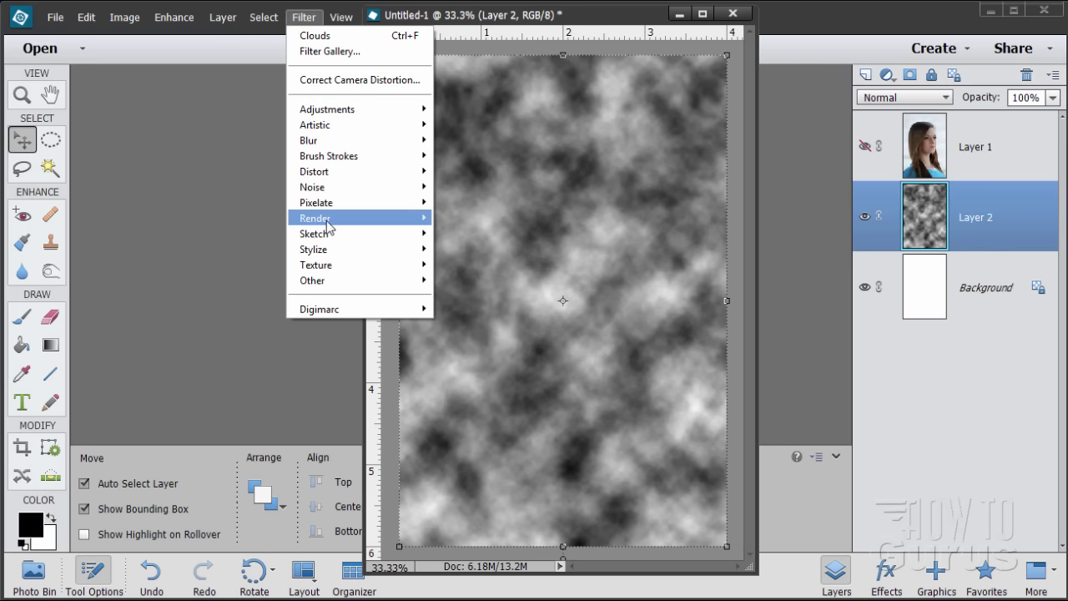
{"action": "mouse_move", "coordinate": [334, 220]}
{"action": "left_click", "coordinate": [450, 217]}
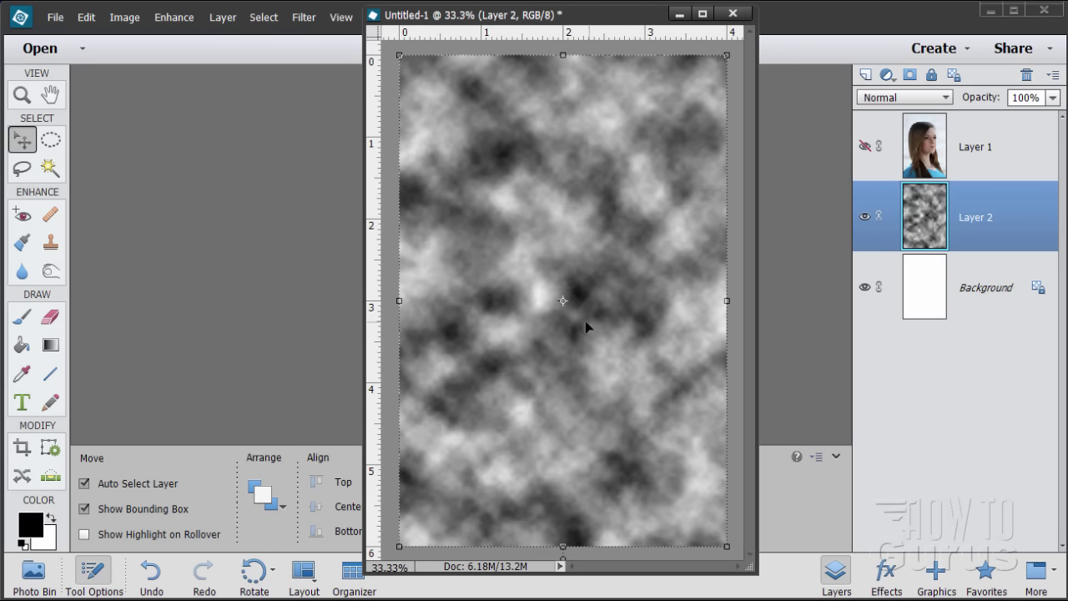
{"action": "left_click", "coordinate": [308, 19]}
{"action": "mouse_move", "coordinate": [368, 219]}
{"action": "left_click", "coordinate": [472, 219]}
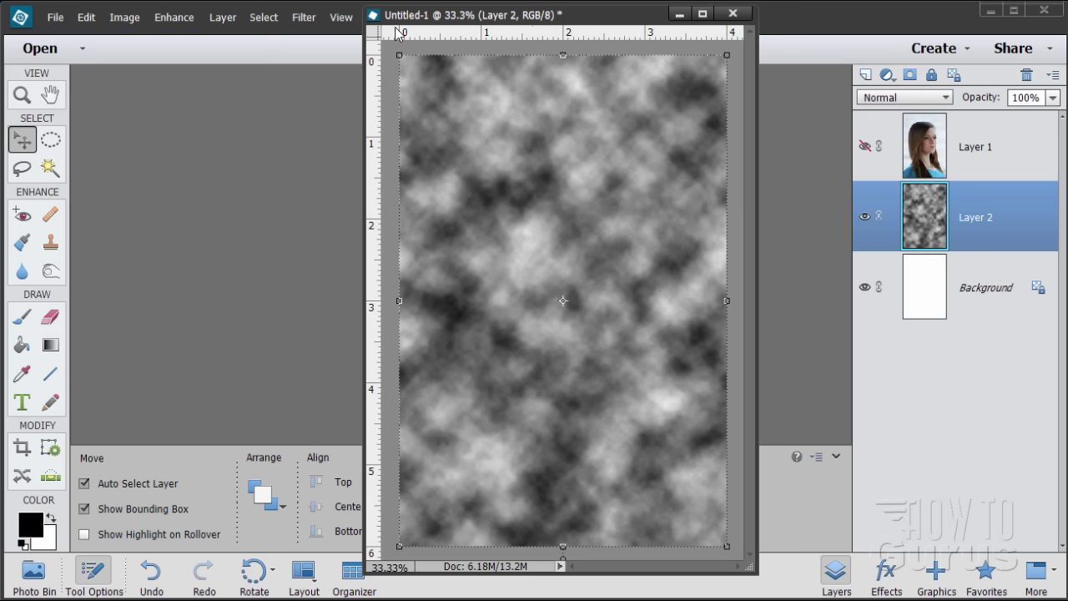
- Apply a Gaussian Blur with a 30-pixel radius to the clouds layer, comparing it with the preview off and on
{"action": "left_click", "coordinate": [304, 19]}
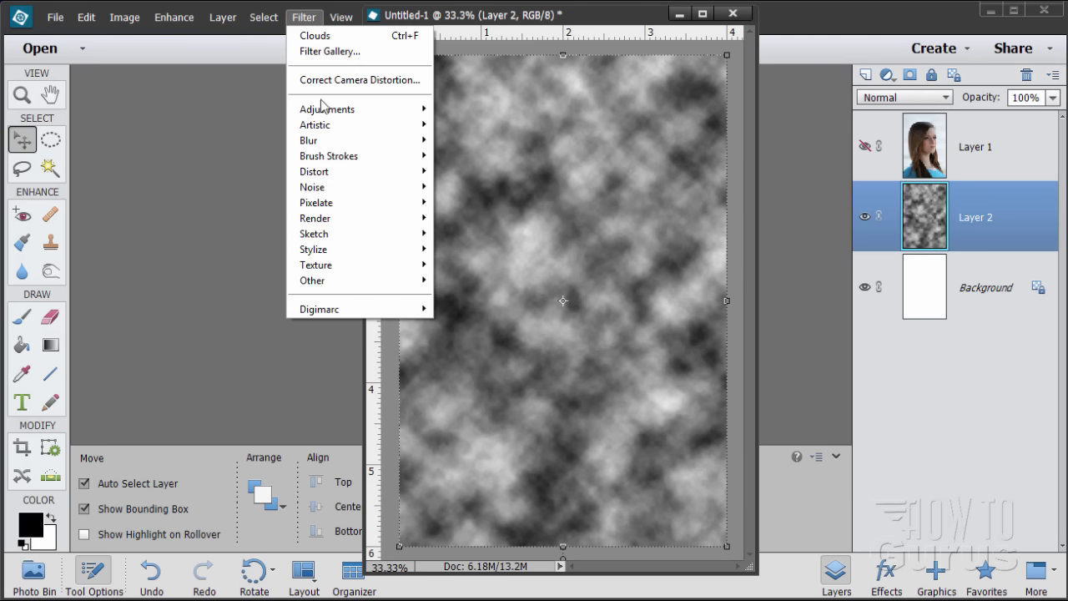
{"action": "mouse_move", "coordinate": [331, 140]}
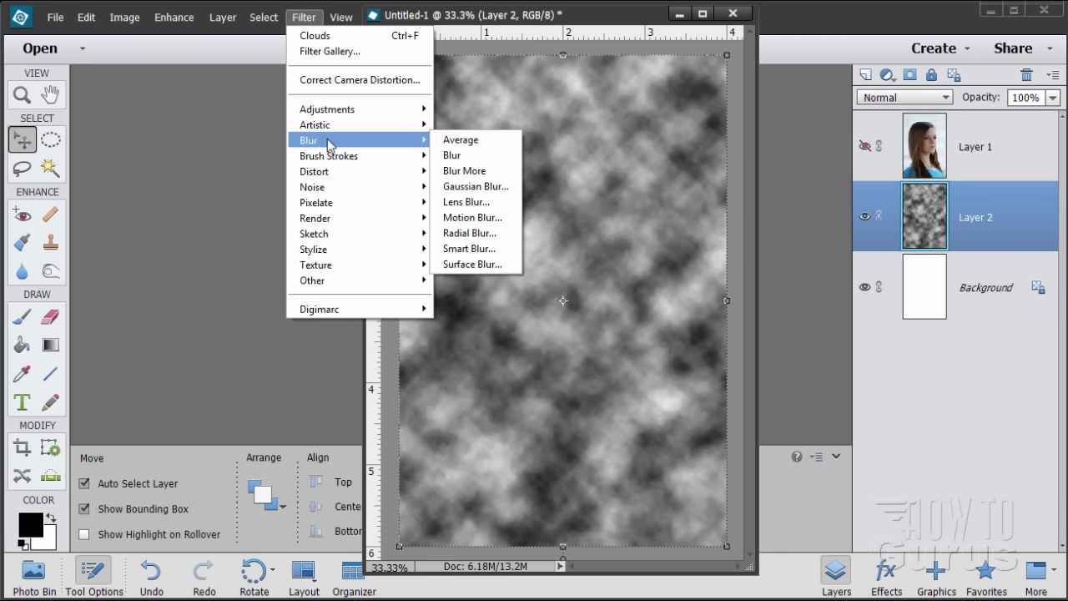
{"action": "left_click", "coordinate": [474, 186]}
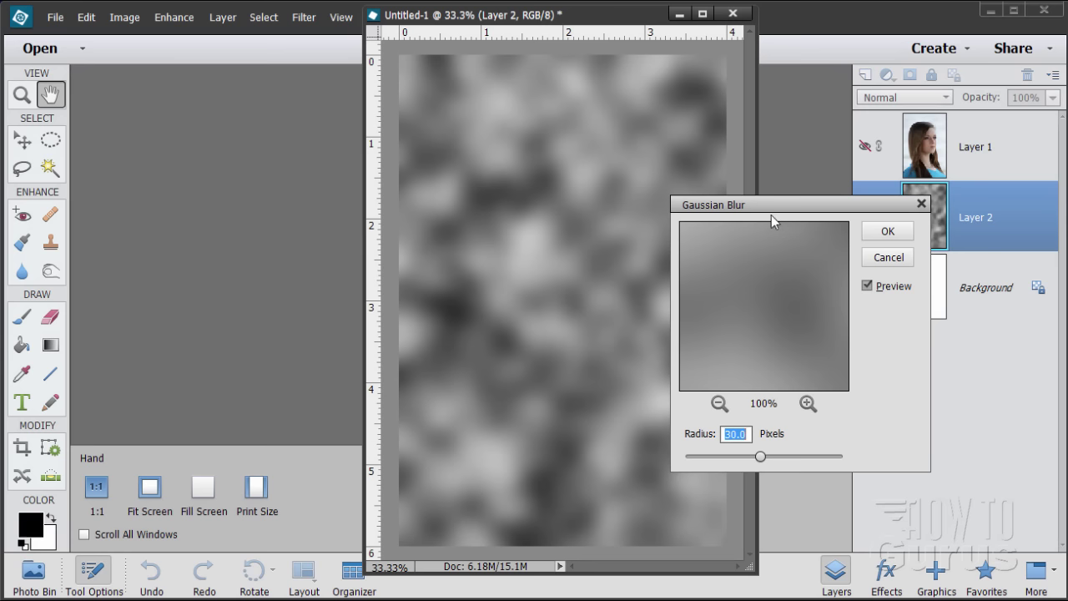
{"action": "left_click_drag", "start_coordinate": [772, 215], "coordinate": [778, 214]}
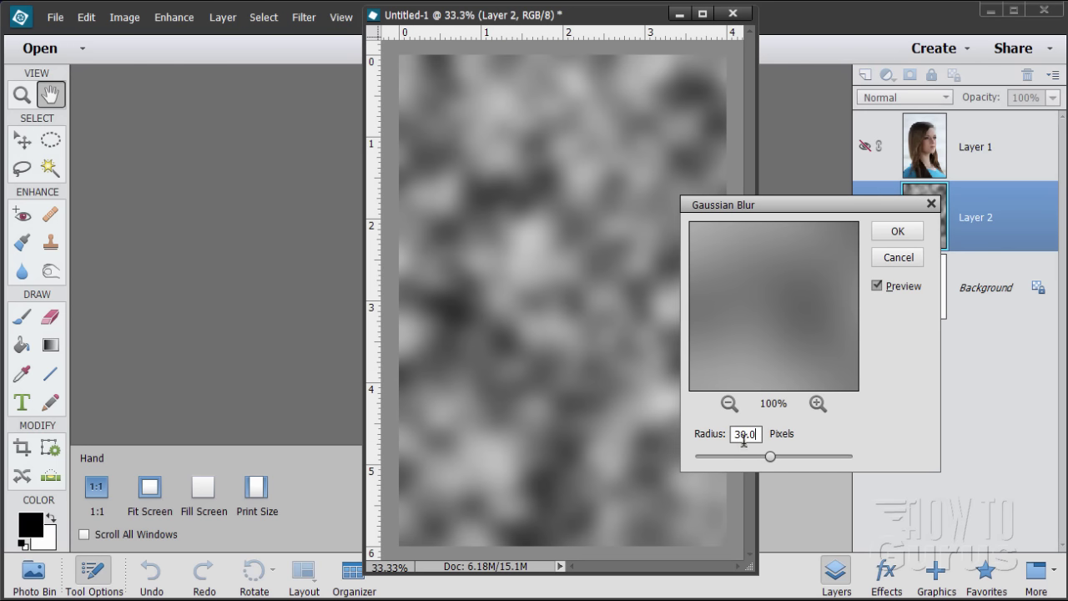
{"action": "left_click_drag", "start_coordinate": [754, 441], "coordinate": [747, 436]}
{"action": "type", "text": "30"}
{"action": "left_click", "coordinate": [882, 288]}
{"action": "left_click", "coordinate": [877, 287]}
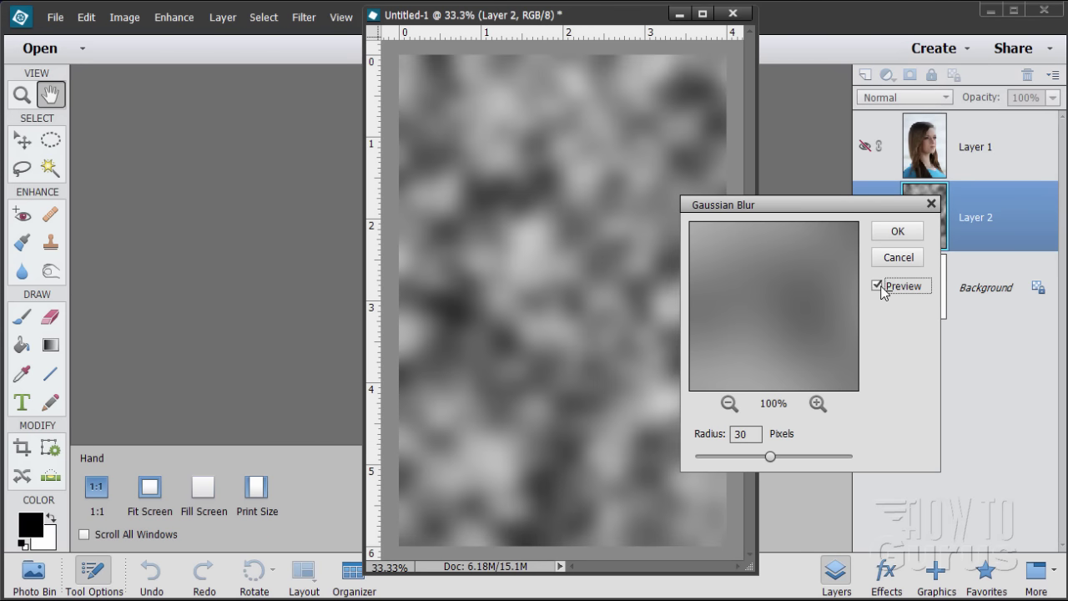
{"action": "left_click", "coordinate": [892, 238]}
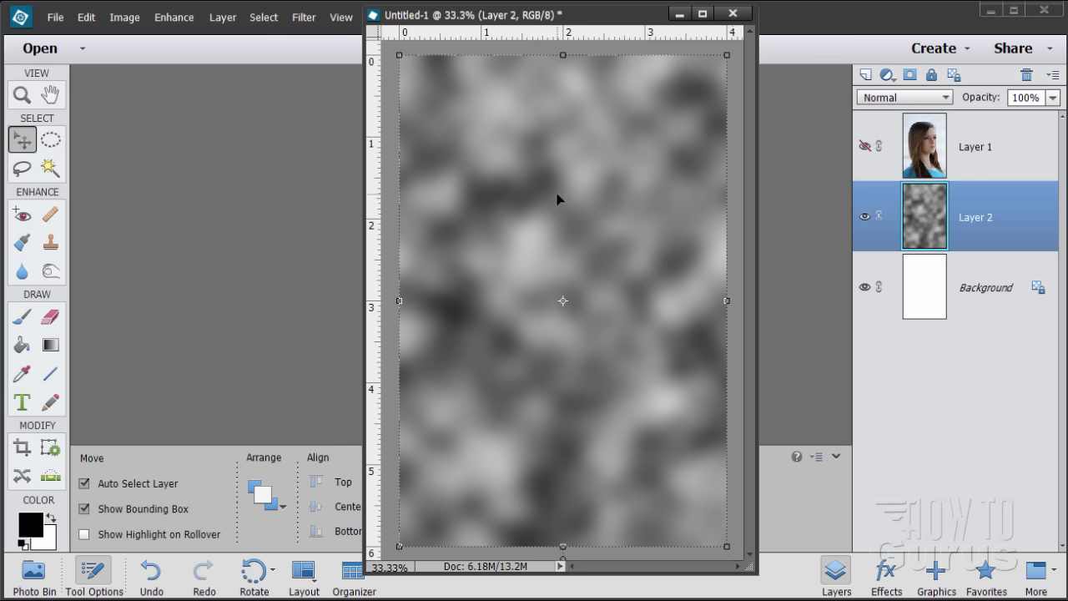
- Darken the edges of the clouds layer using Correct Camera Distortion with a vignette amount of -100
{"action": "left_click", "coordinate": [304, 17]}
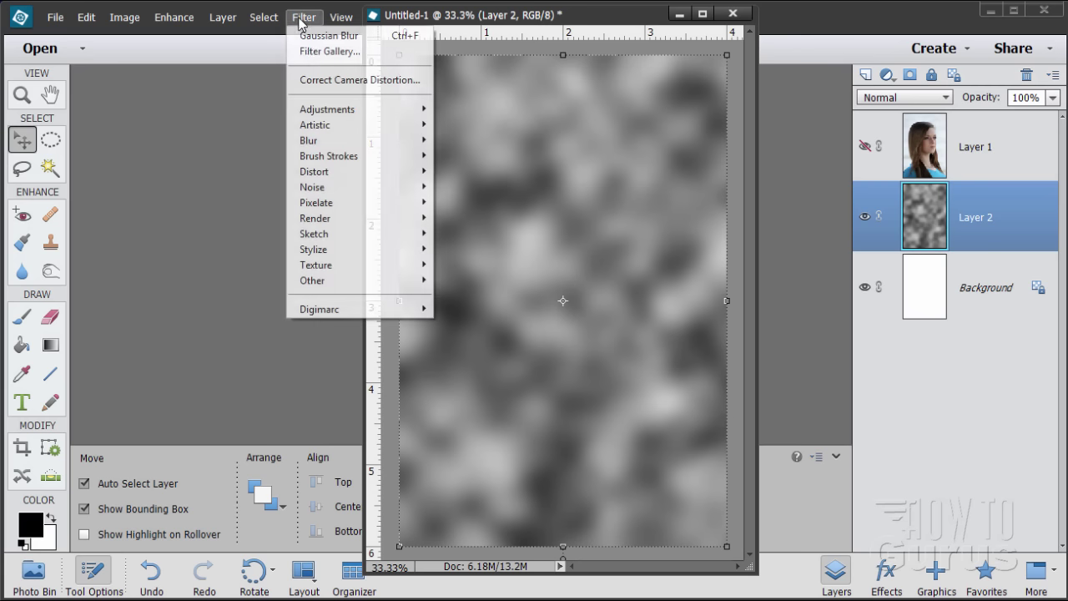
{"action": "left_click", "coordinate": [343, 80]}
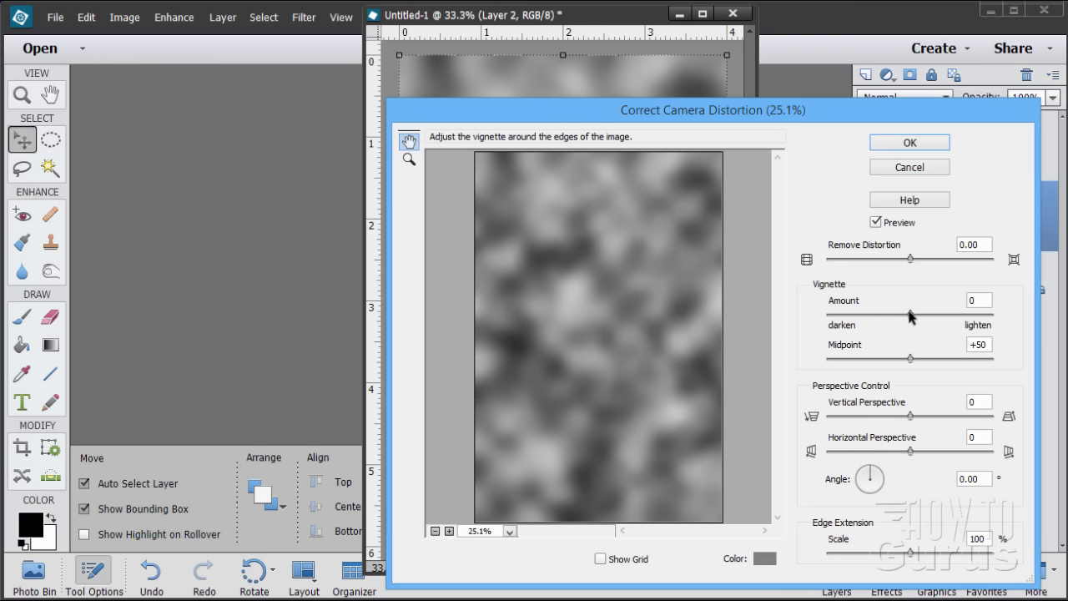
{"action": "left_click_drag", "start_coordinate": [909, 316], "coordinate": [815, 305]}
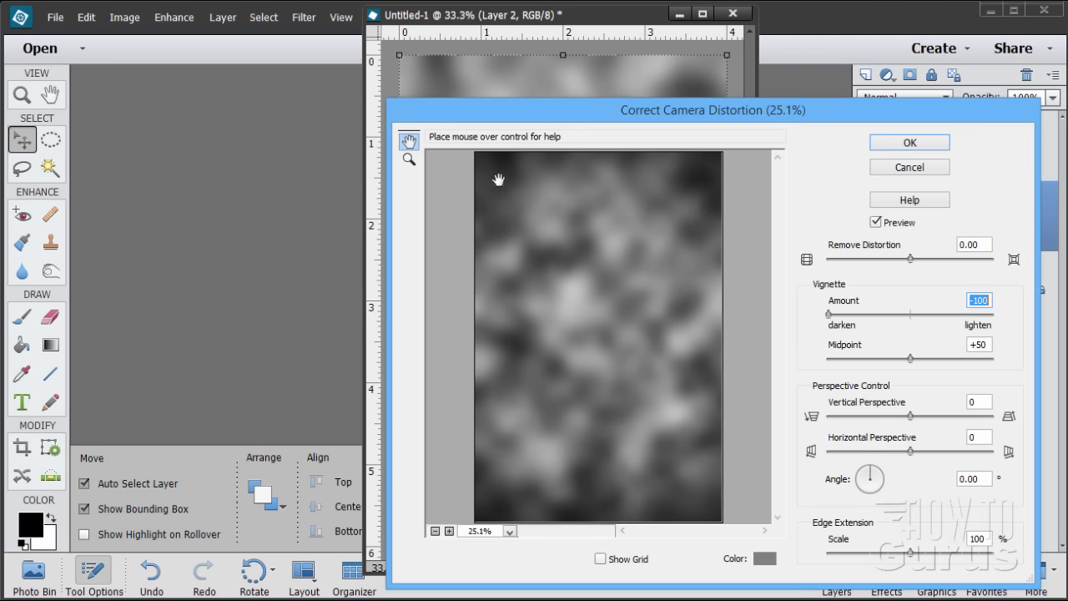
{"action": "left_click", "coordinate": [909, 143]}
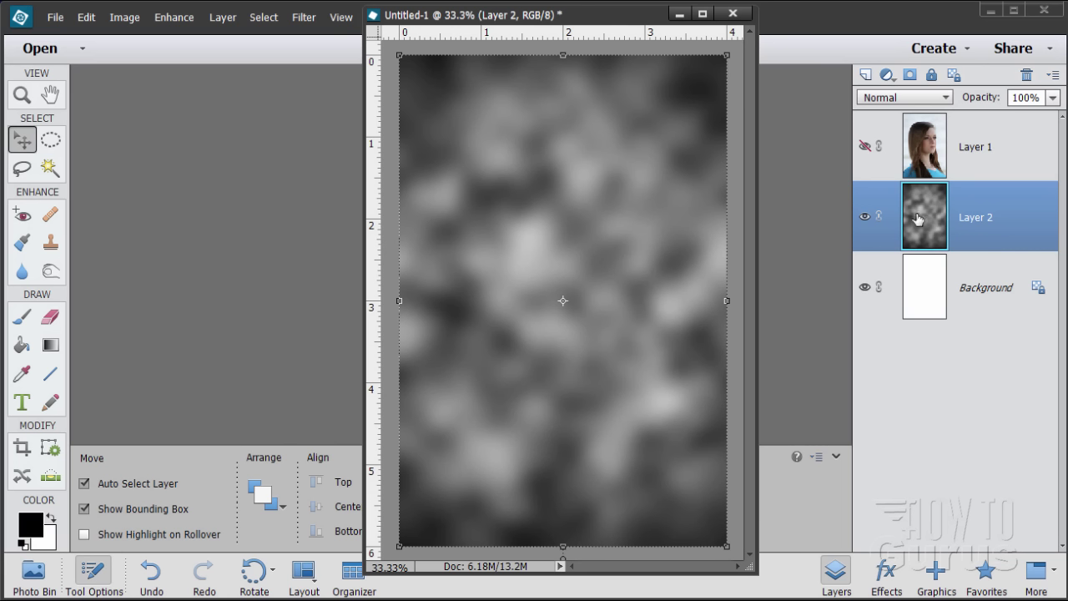
- Hide Layer 2 and add an empty layer directly above it
{"action": "left_click", "coordinate": [865, 219]}
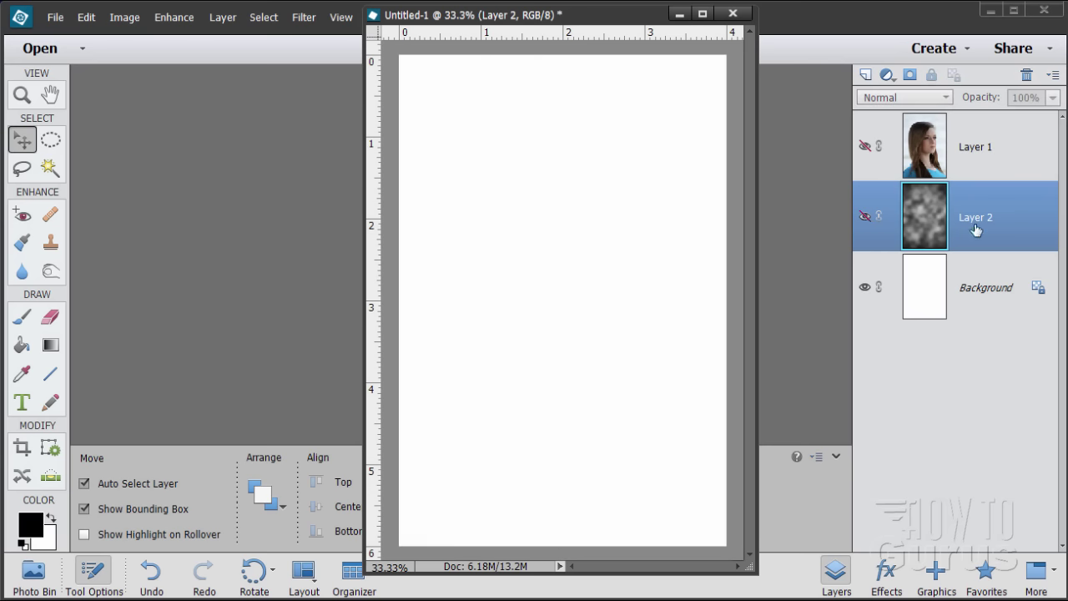
{"action": "left_click", "coordinate": [867, 74]}
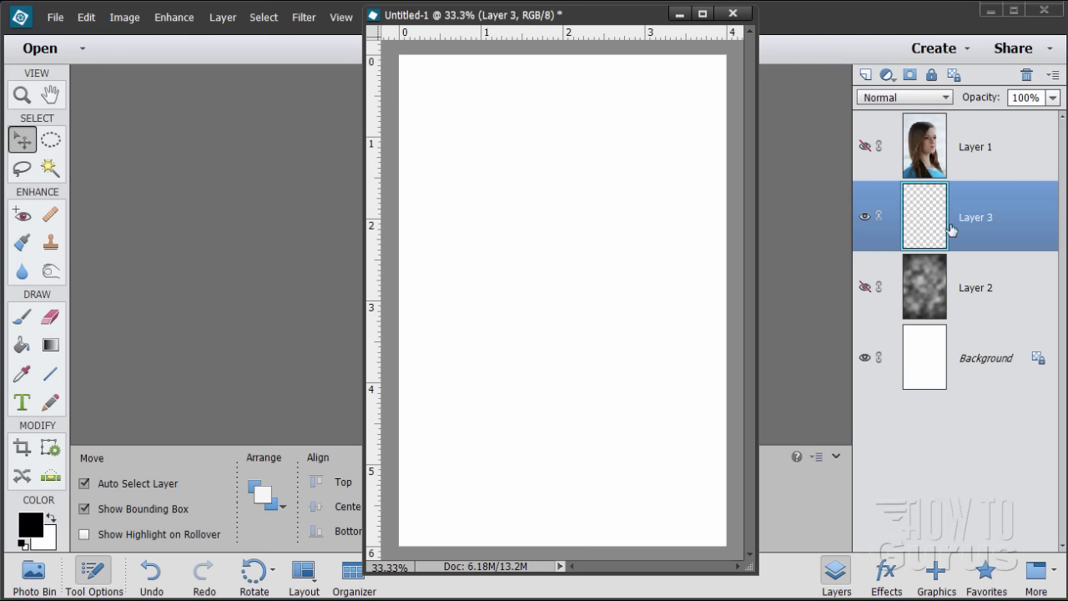
- Switch to the Brush tool, move the document window aside to reveal its options, and set the brush size to 500 px
{"action": "left_click", "coordinate": [23, 97]}
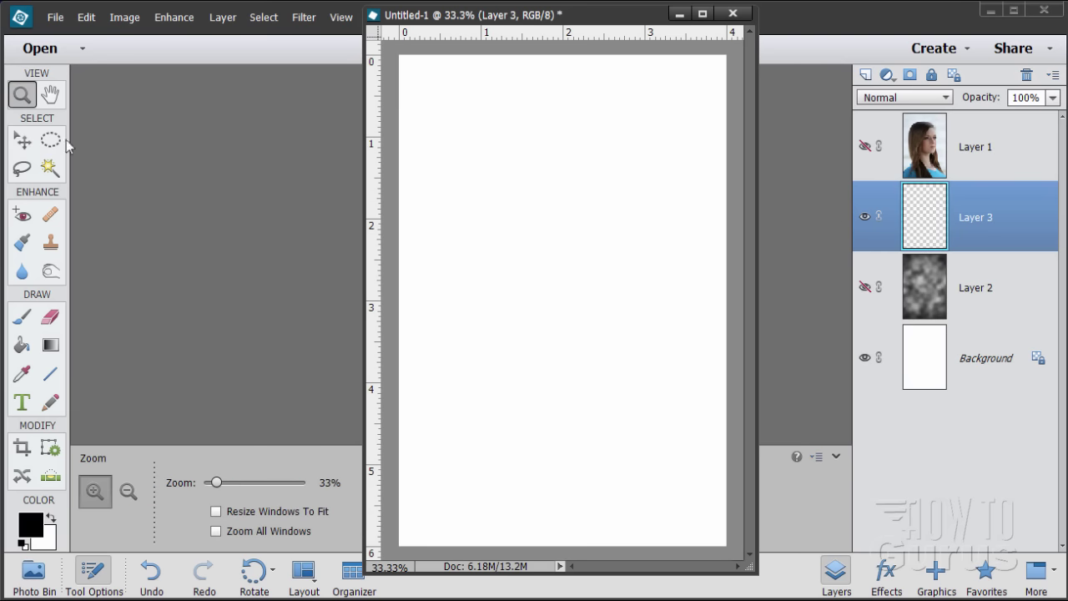
{"action": "left_click", "coordinate": [601, 330], "text": "alt"}
{"action": "left_click", "coordinate": [593, 321], "text": "alt"}
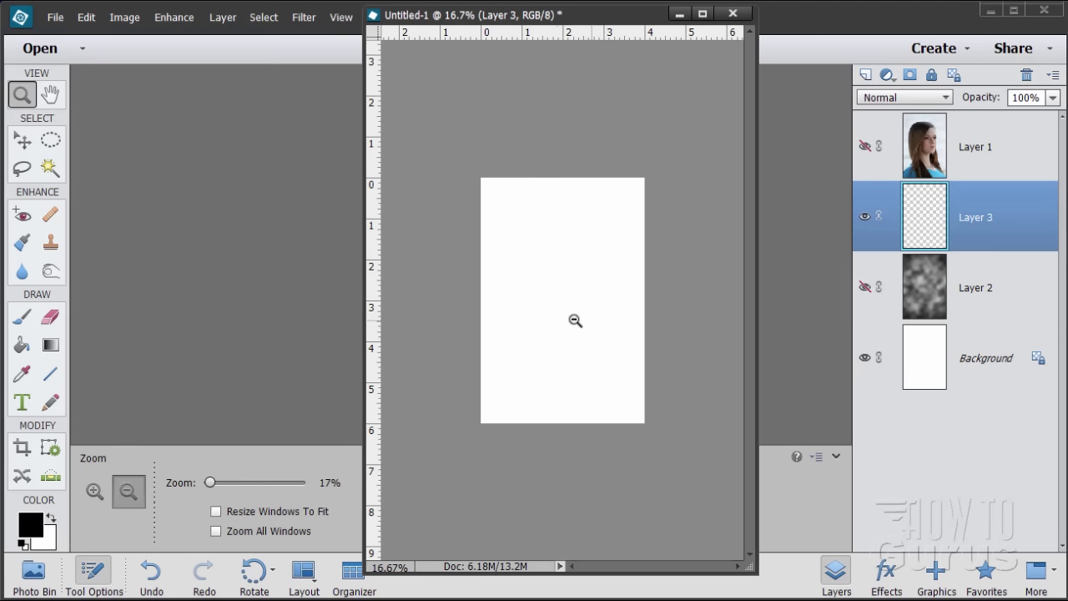
{"action": "left_click", "coordinate": [22, 140]}
{"action": "left_click", "coordinate": [304, 17]}
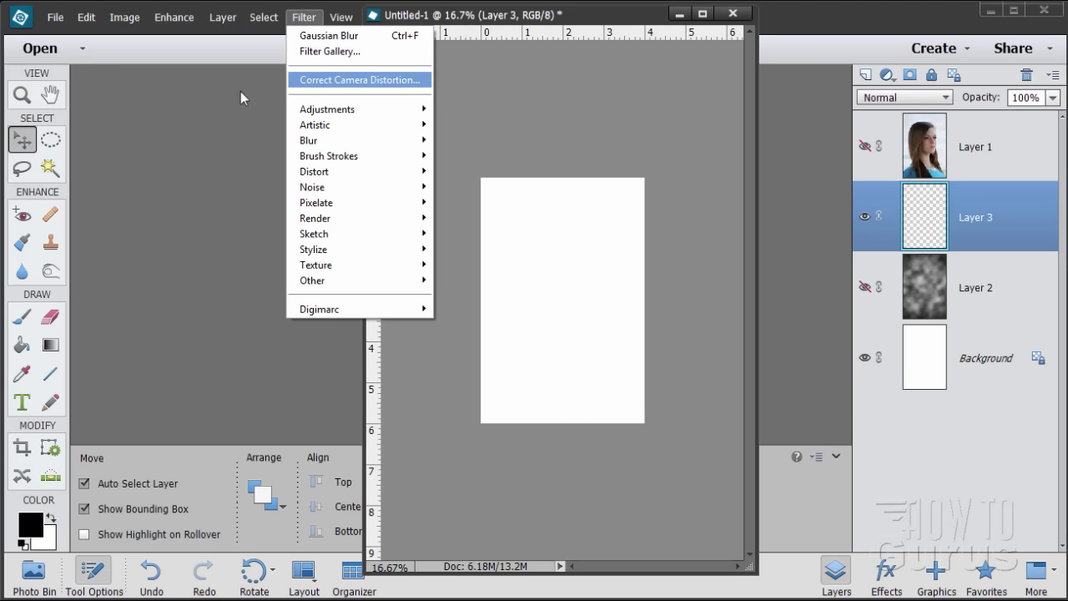
{"action": "left_click", "coordinate": [116, 142]}
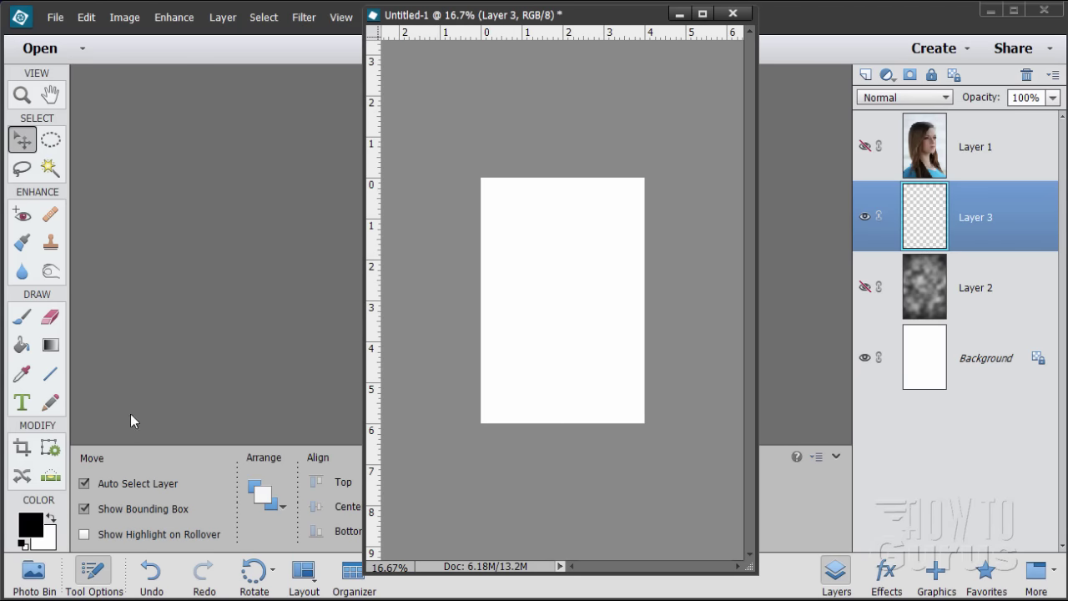
{"action": "left_click", "coordinate": [24, 318]}
{"action": "left_click_drag", "start_coordinate": [588, 25], "coordinate": [684, 26]}
{"action": "left_click_drag", "start_coordinate": [340, 514], "coordinate": [342, 515]}
{"action": "left_click_drag", "start_coordinate": [407, 511], "coordinate": [362, 500]}
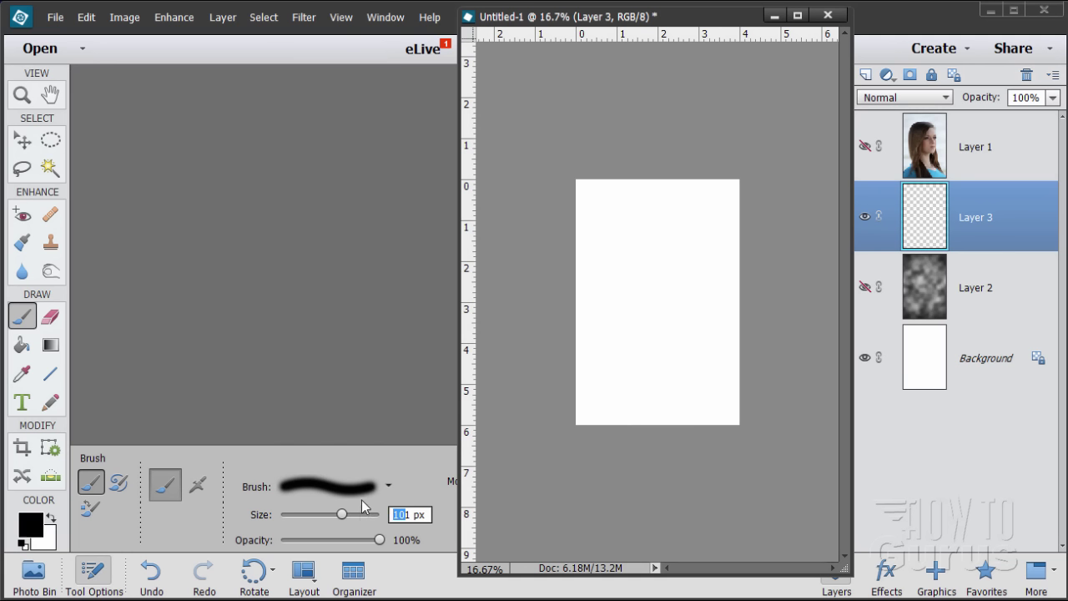
{"action": "key", "text": "shift+Right"}
{"action": "type", "text": "8"}
{"action": "type", "text": "500"}
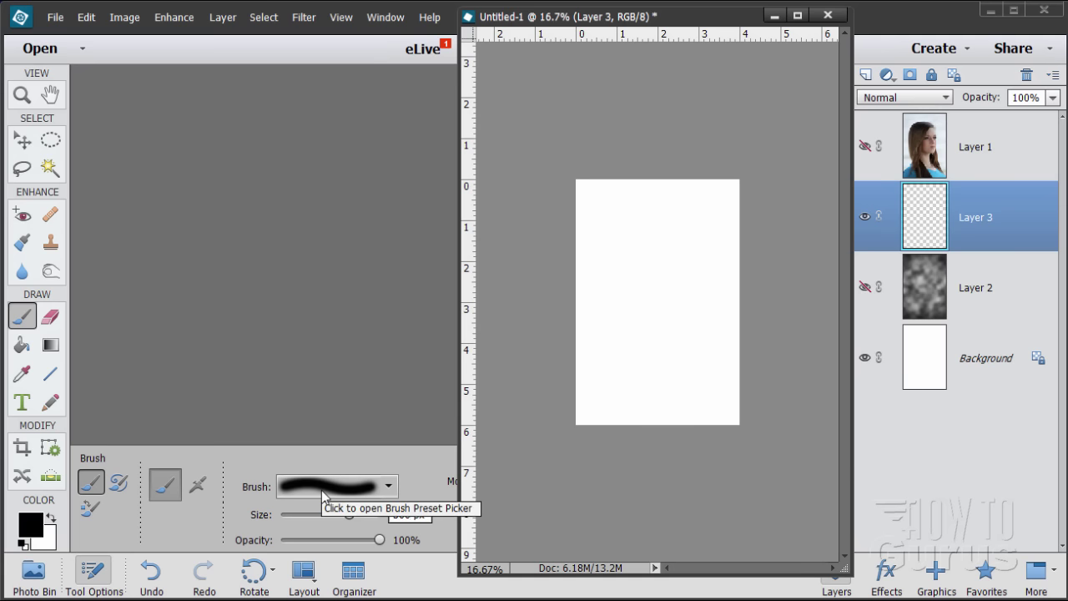
- Paint the four corners of the page black on Layer 3 with the soft brush at 53% opacity
{"action": "left_click", "coordinate": [386, 488]}
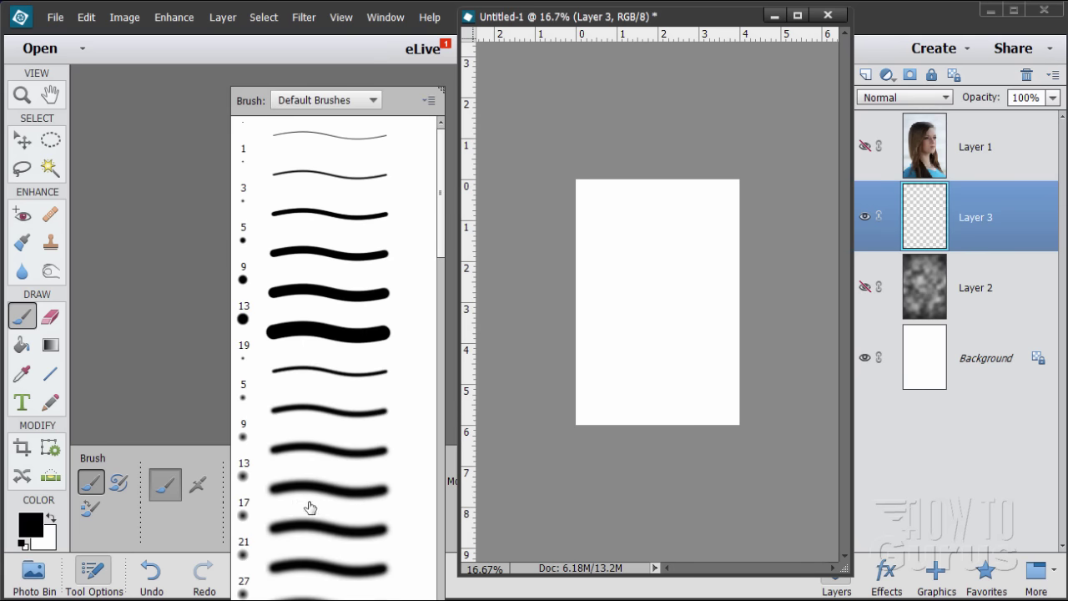
{"action": "double_click", "coordinate": [314, 507]}
{"action": "left_click_drag", "start_coordinate": [340, 541], "coordinate": [334, 545]}
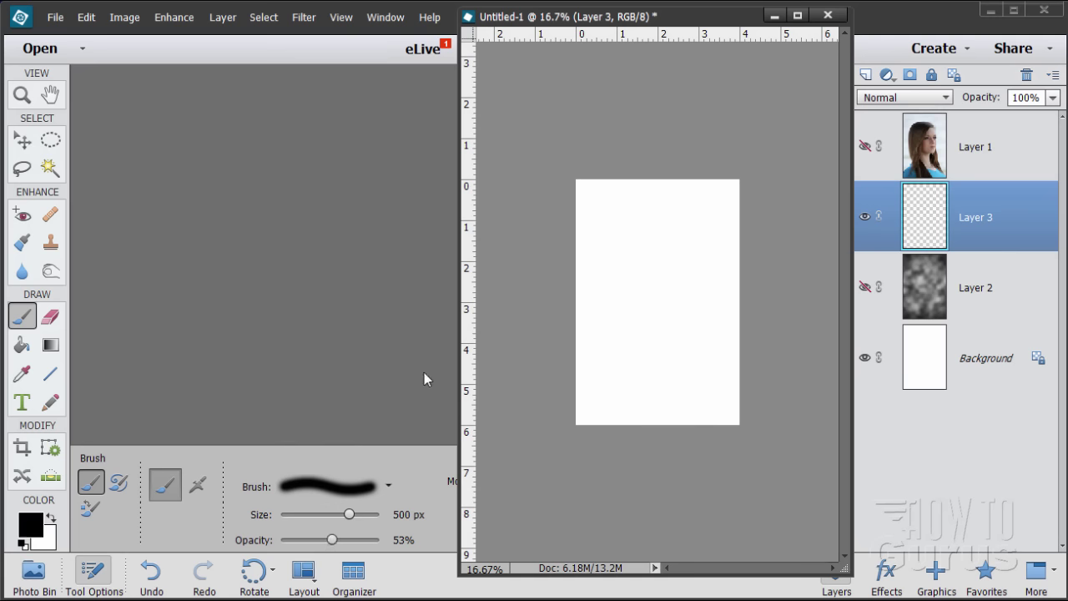
{"action": "mouse_move", "coordinate": [618, 176]}
{"action": "left_mouse_down"}
{"action": "mouse_move", "coordinate": [550, 188]}
{"action": "mouse_move", "coordinate": [603, 153]}
{"action": "mouse_move", "coordinate": [695, 141]}
{"action": "mouse_move", "coordinate": [774, 202]}
{"action": "mouse_move", "coordinate": [631, 122]}
{"action": "mouse_move", "coordinate": [803, 276]}
{"action": "mouse_move", "coordinate": [728, 424]}
{"action": "mouse_move", "coordinate": [777, 344]}
{"action": "mouse_move", "coordinate": [596, 463]}
{"action": "mouse_move", "coordinate": [582, 438]}
{"action": "mouse_move", "coordinate": [619, 458]}
{"action": "mouse_move", "coordinate": [586, 451]}
{"action": "mouse_move", "coordinate": [763, 425]}
{"action": "mouse_move", "coordinate": [686, 452]}
{"action": "mouse_move", "coordinate": [691, 465]}
{"action": "mouse_move", "coordinate": [567, 447]}
{"action": "left_mouse_up"}
{"action": "left_click", "coordinate": [585, 188]}
{"action": "left_click", "coordinate": [729, 171]}
{"action": "left_click_drag", "start_coordinate": [730, 161], "coordinate": [783, 210]}
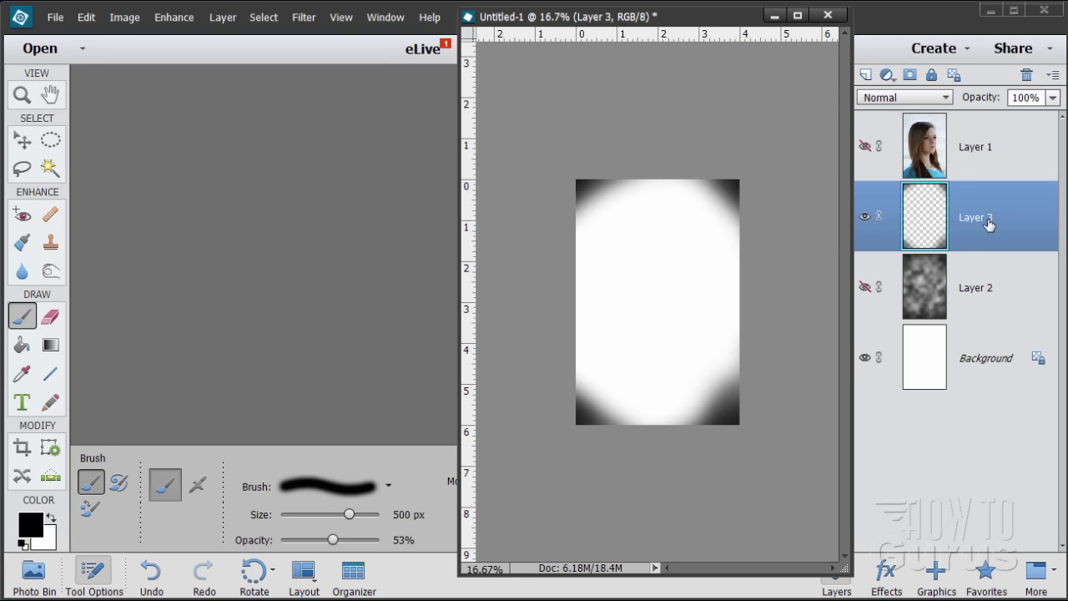
- Lower the opacity of Layer 3 to 80% and hide the layer
{"action": "left_click", "coordinate": [1053, 98]}
{"action": "mouse_move", "coordinate": [1054, 117]}
{"action": "left_mouse_down"}
{"action": "mouse_move", "coordinate": [1027, 122]}
{"action": "mouse_move", "coordinate": [1042, 127]}
{"action": "left_mouse_up"}
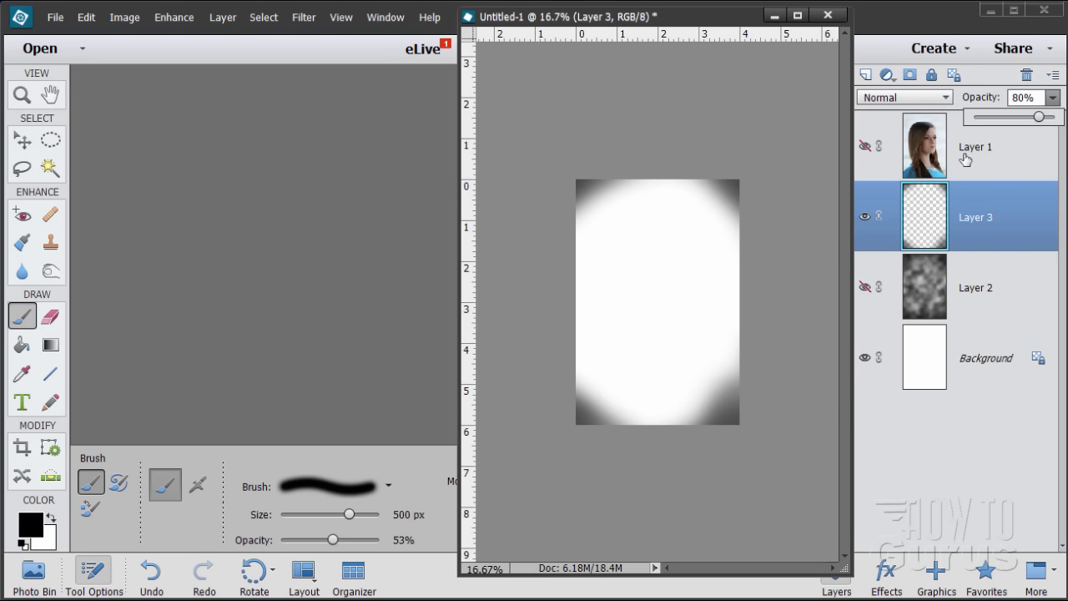
{"action": "left_click", "coordinate": [866, 216]}
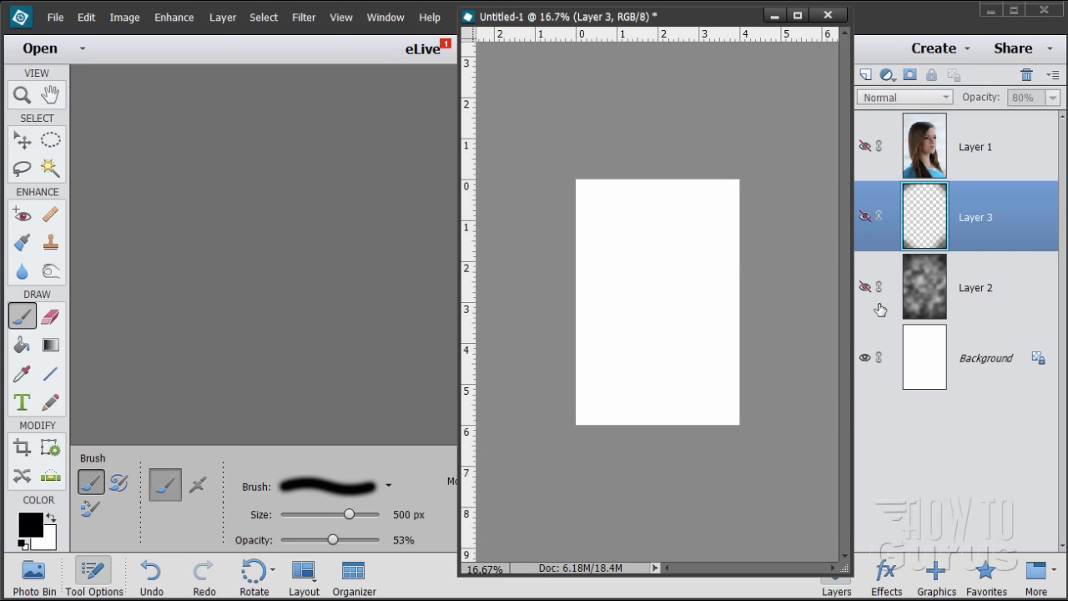
- Show Layer 2 again, enlarge the document to 33.3%, and return to the Move tool
{"action": "left_click", "coordinate": [866, 286]}
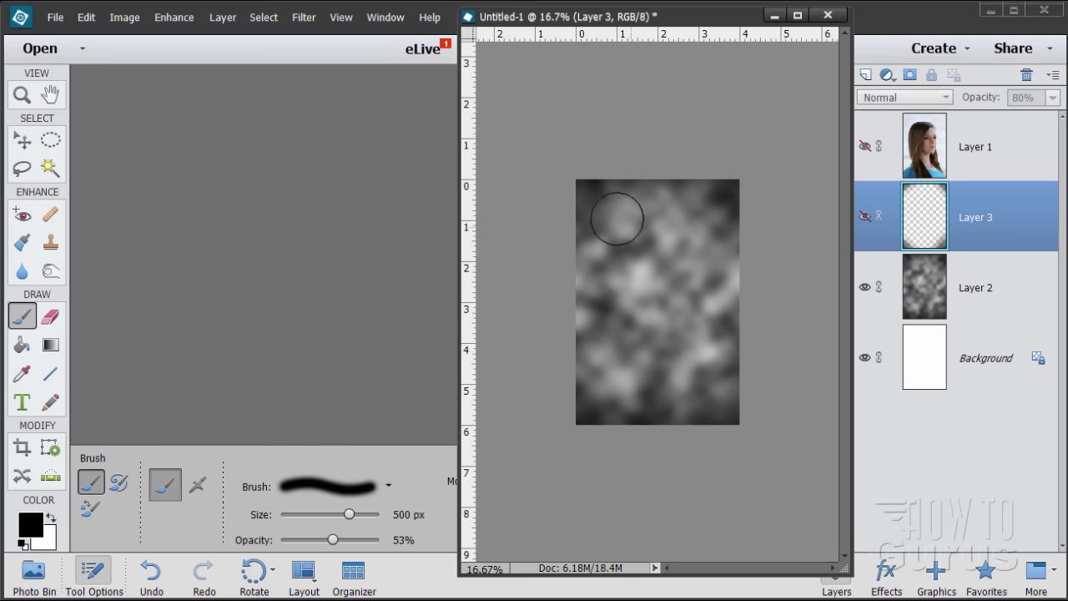
{"action": "left_click", "coordinate": [24, 141]}
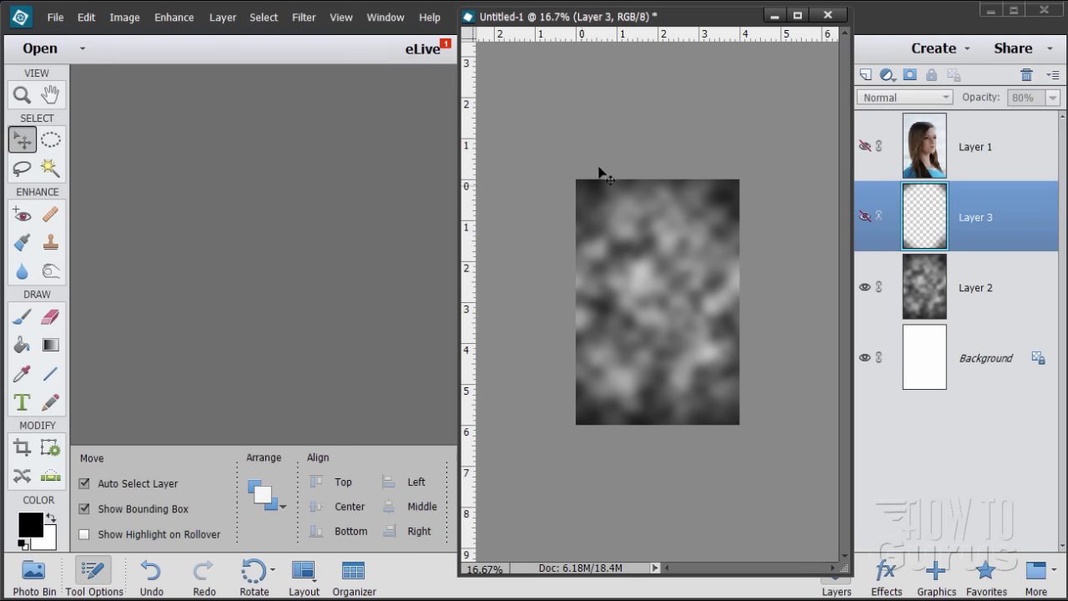
{"action": "left_click", "coordinate": [23, 95]}
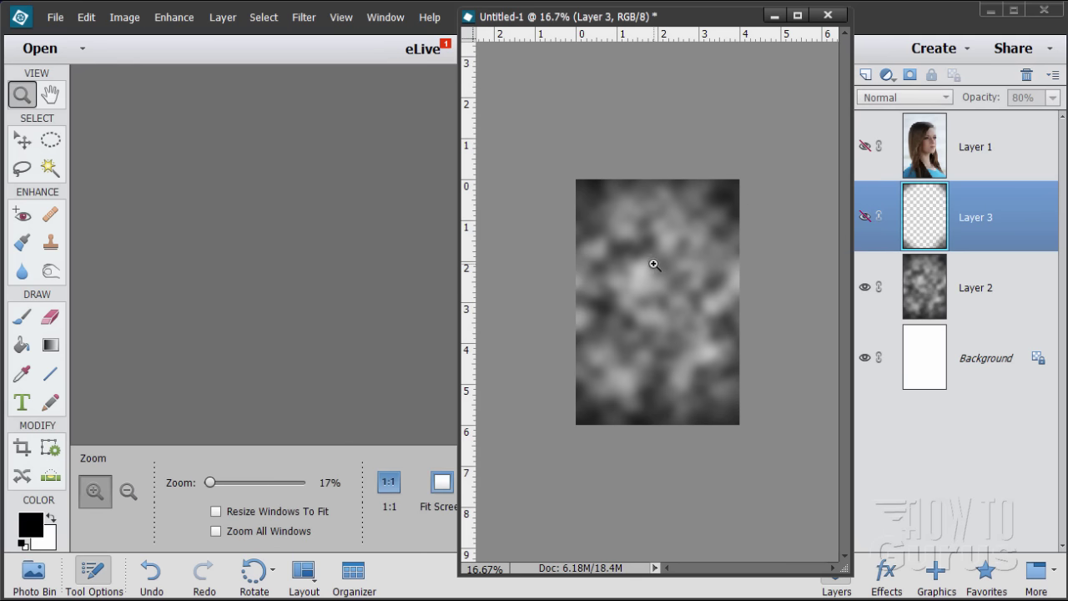
{"action": "left_click", "coordinate": [656, 266]}
{"action": "left_click", "coordinate": [674, 293]}
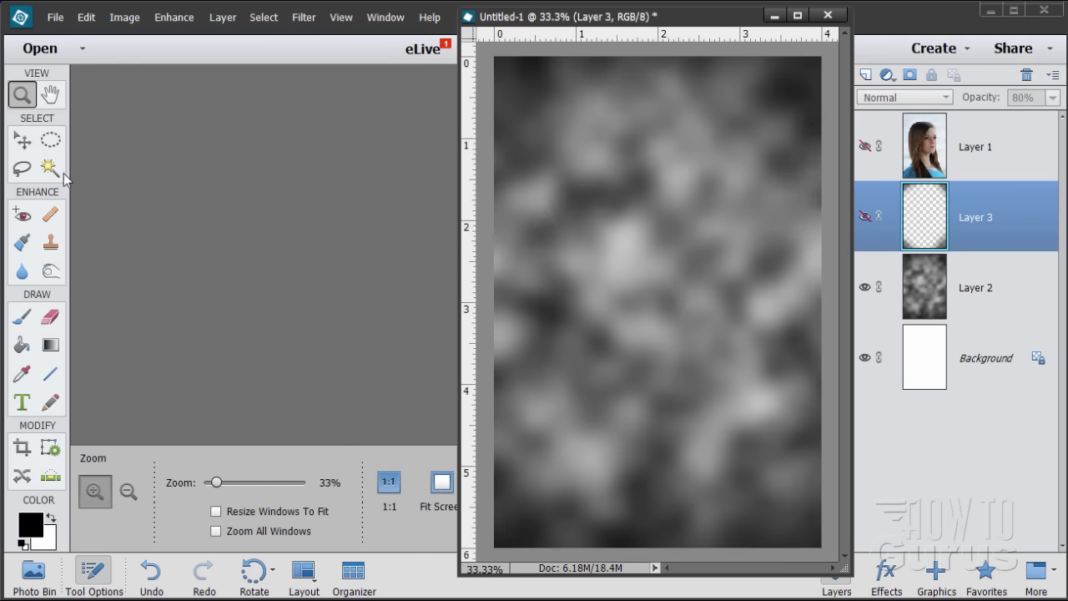
{"action": "left_click", "coordinate": [37, 144]}
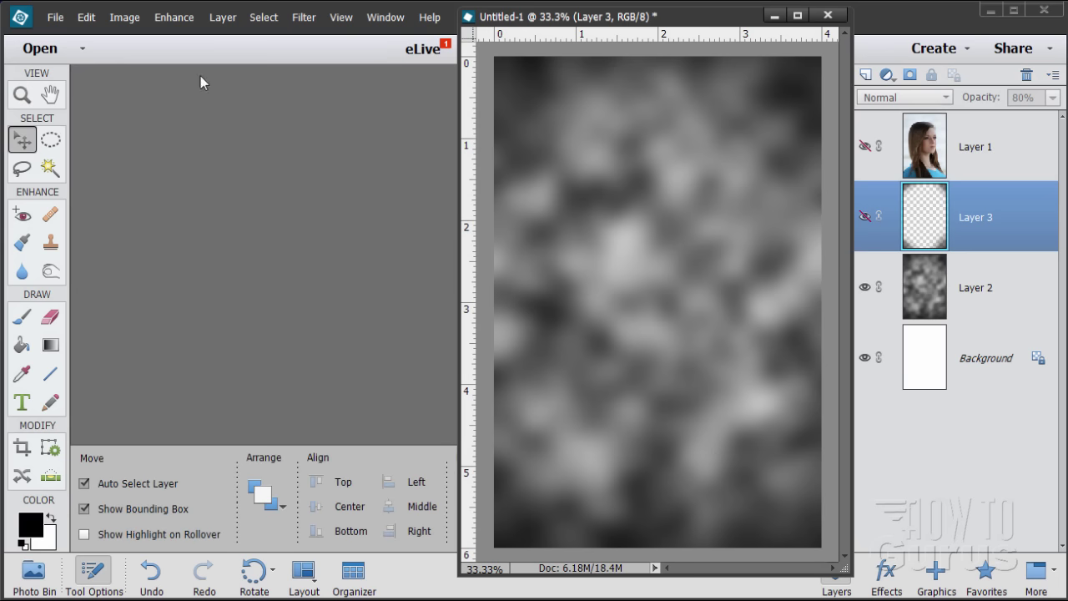
- Open the Hue/Saturation adjustment for Layer 2 and try shifting the master hue to +63 and back to about zero
{"action": "left_click", "coordinate": [174, 17]}
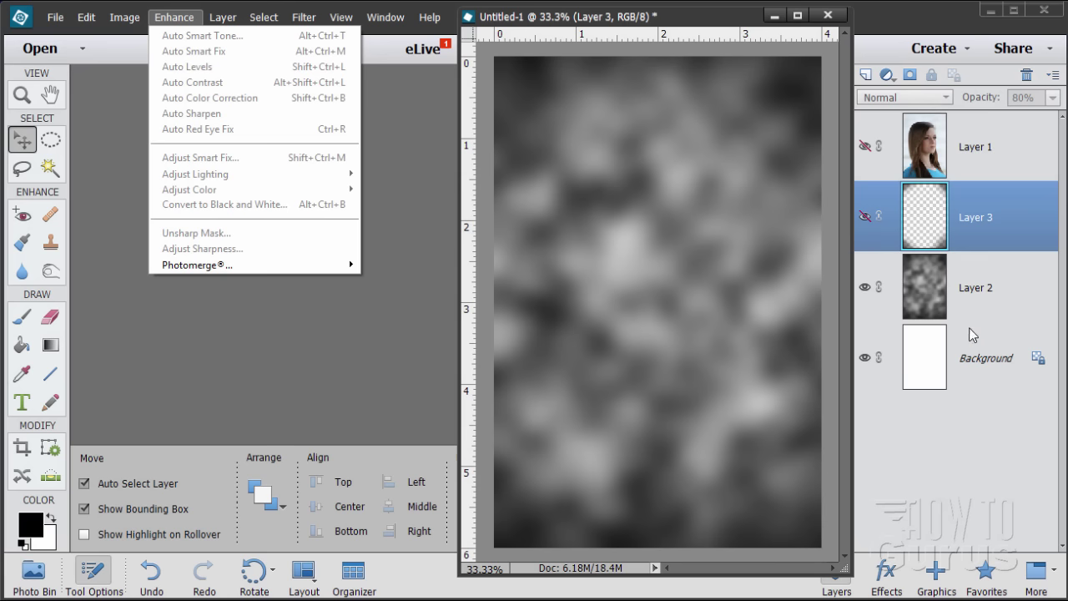
{"action": "left_click", "coordinate": [967, 297]}
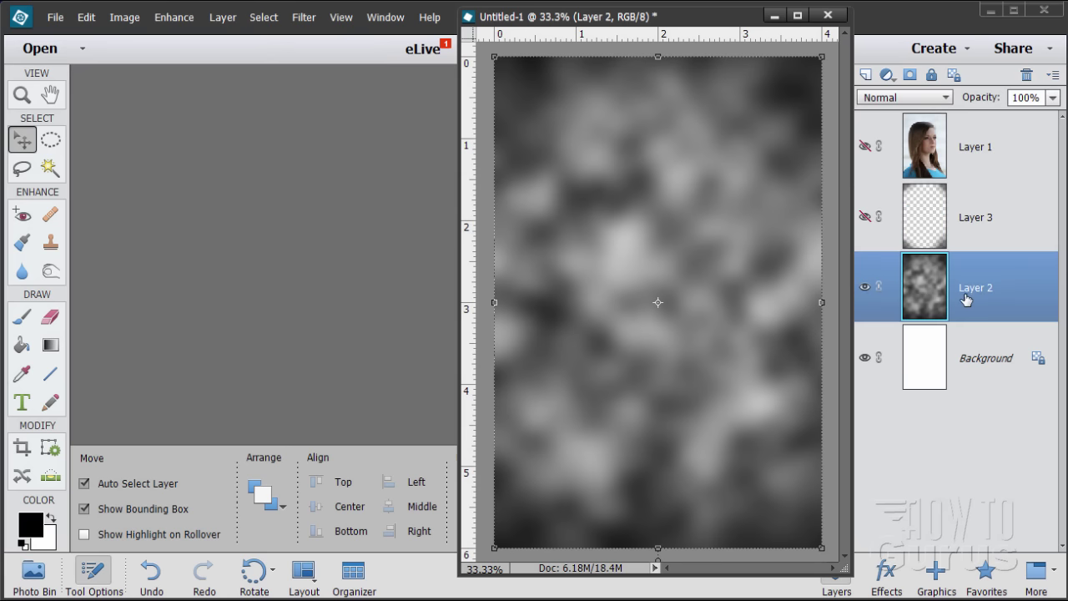
{"action": "left_click", "coordinate": [171, 18]}
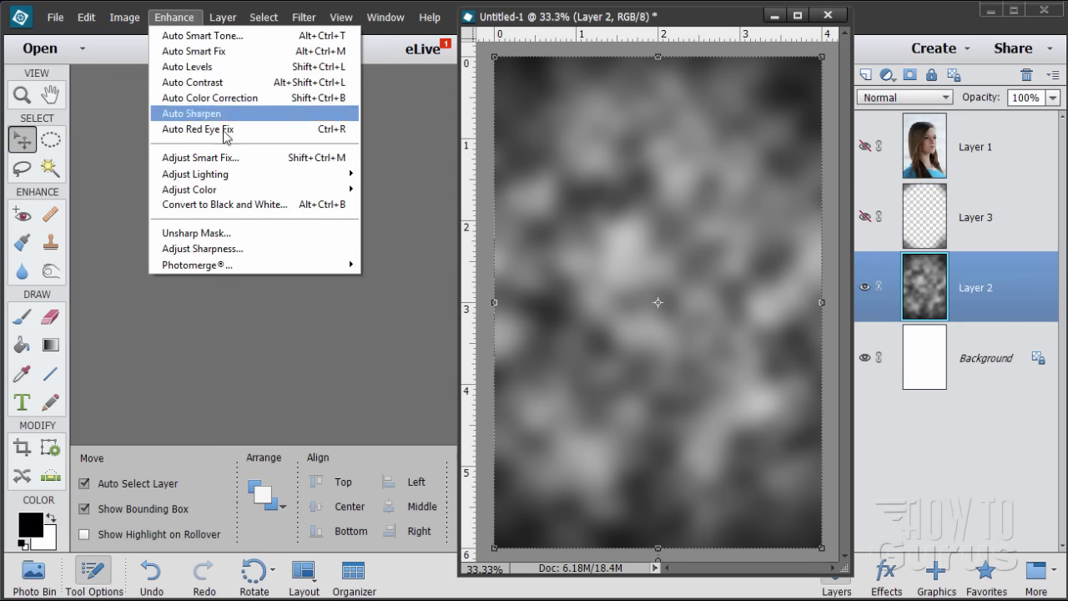
{"action": "mouse_move", "coordinate": [231, 187]}
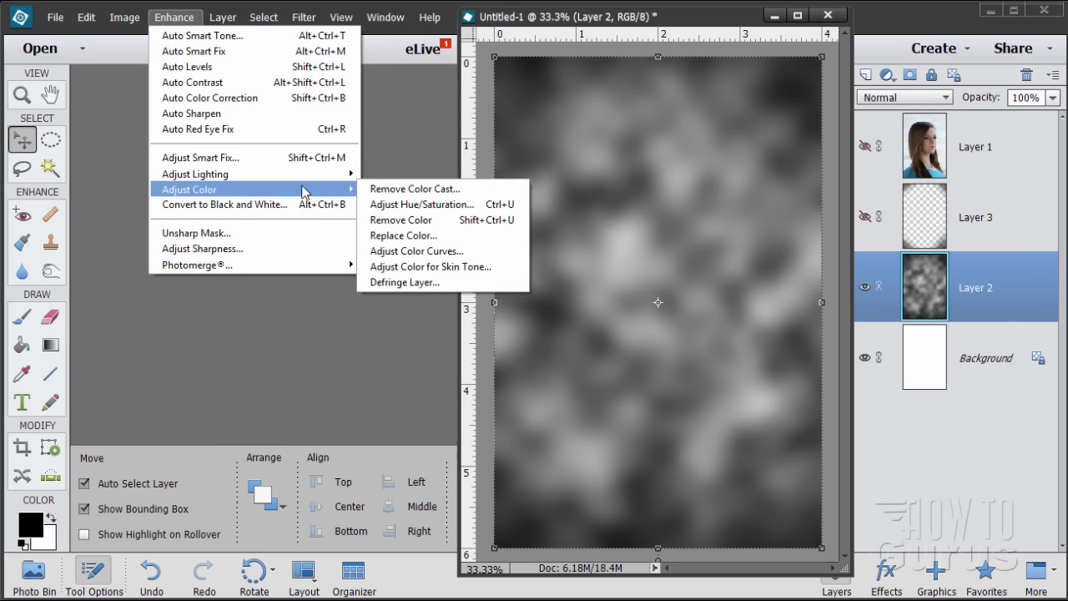
{"action": "left_click", "coordinate": [409, 204]}
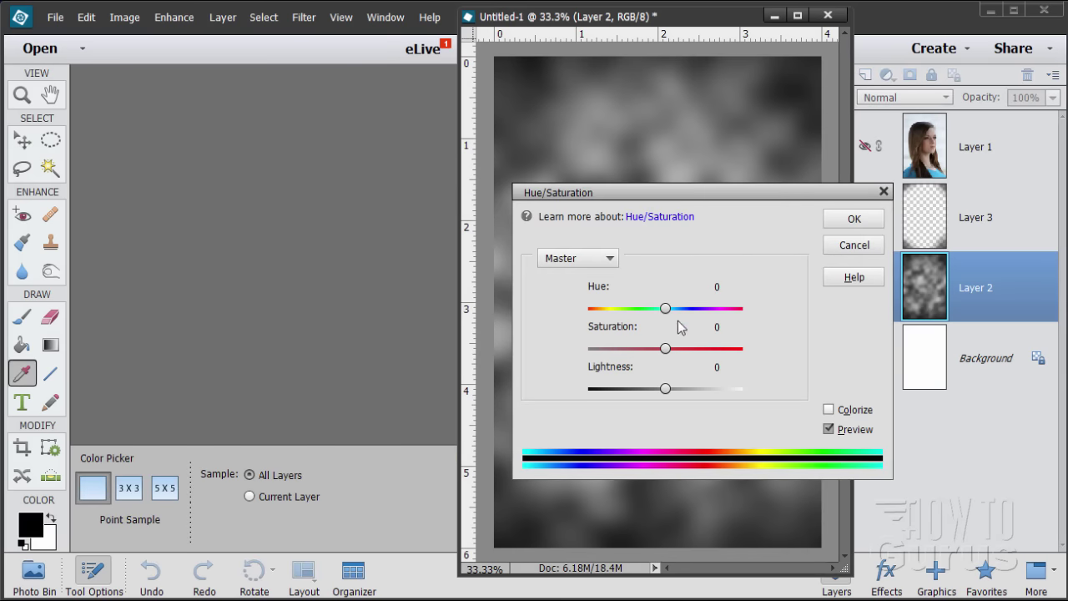
{"action": "left_click", "coordinate": [706, 309]}
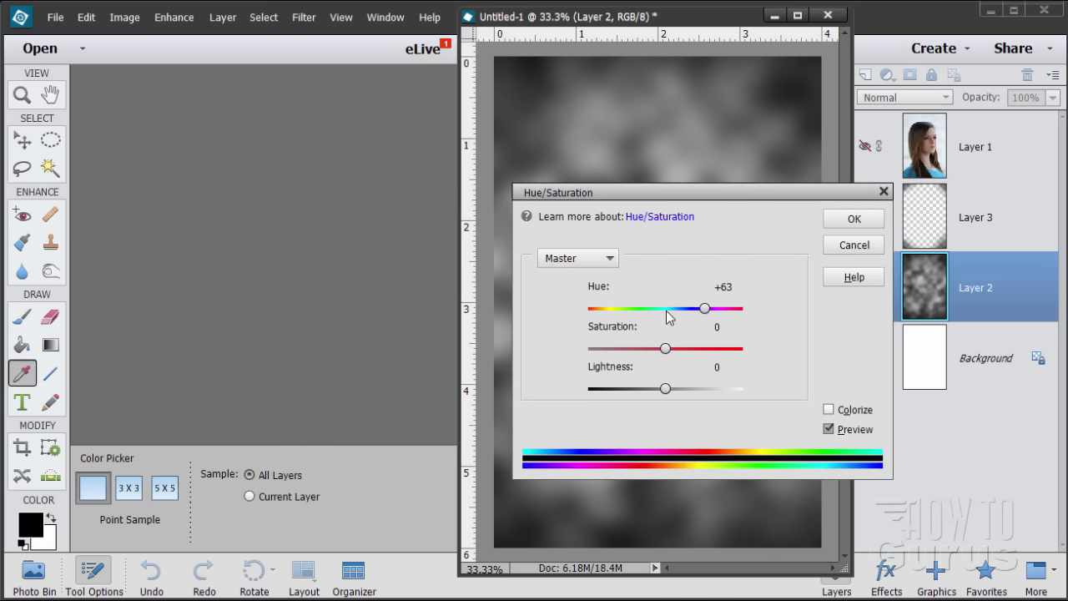
{"action": "left_click", "coordinate": [667, 309]}
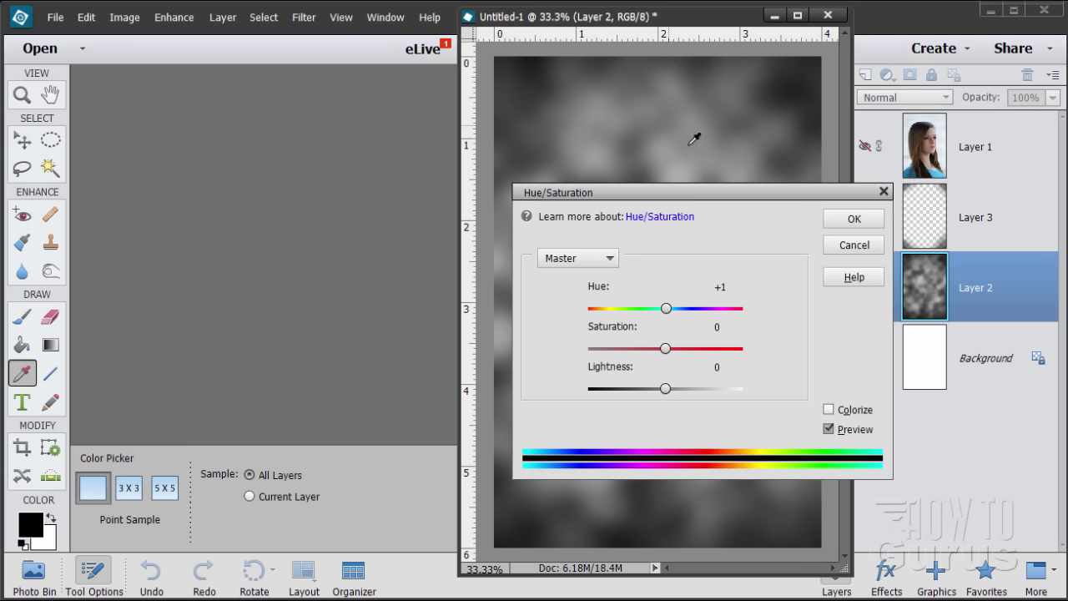
- Colorize the clouds on Layer 2 with hue 207, saturation 12 and lightness 28
{"action": "left_click", "coordinate": [830, 409]}
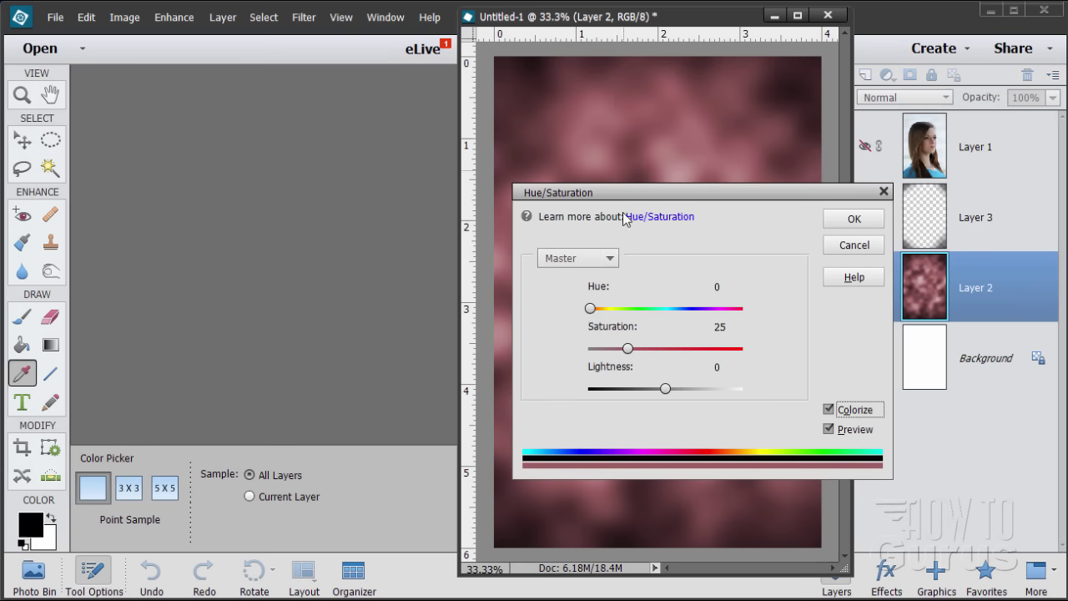
{"action": "left_click", "coordinate": [684, 309]}
{"action": "double_click", "coordinate": [731, 287]}
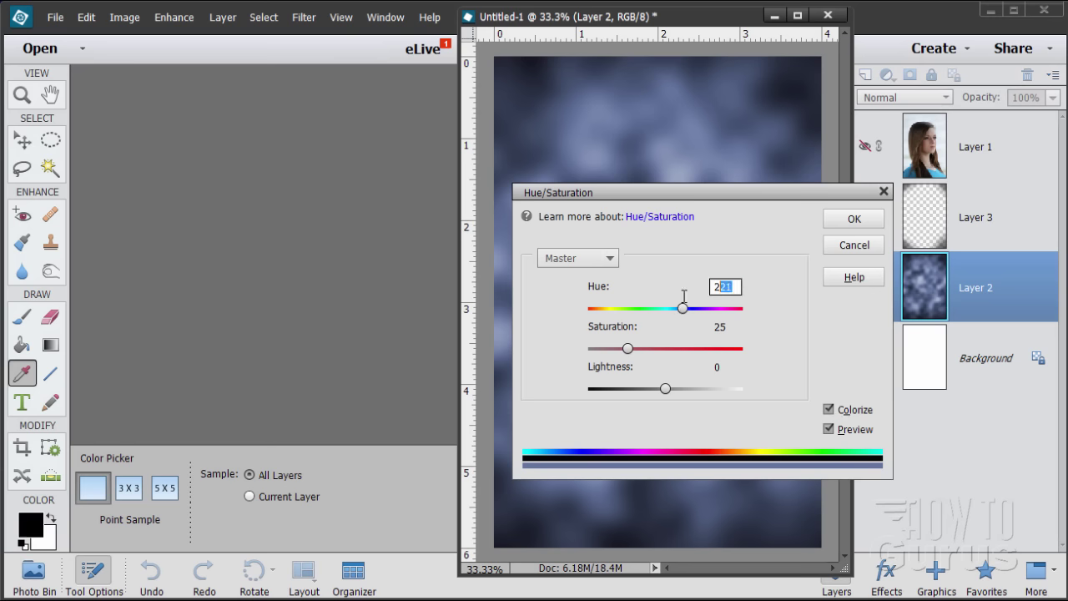
{"action": "type", "text": "207"}
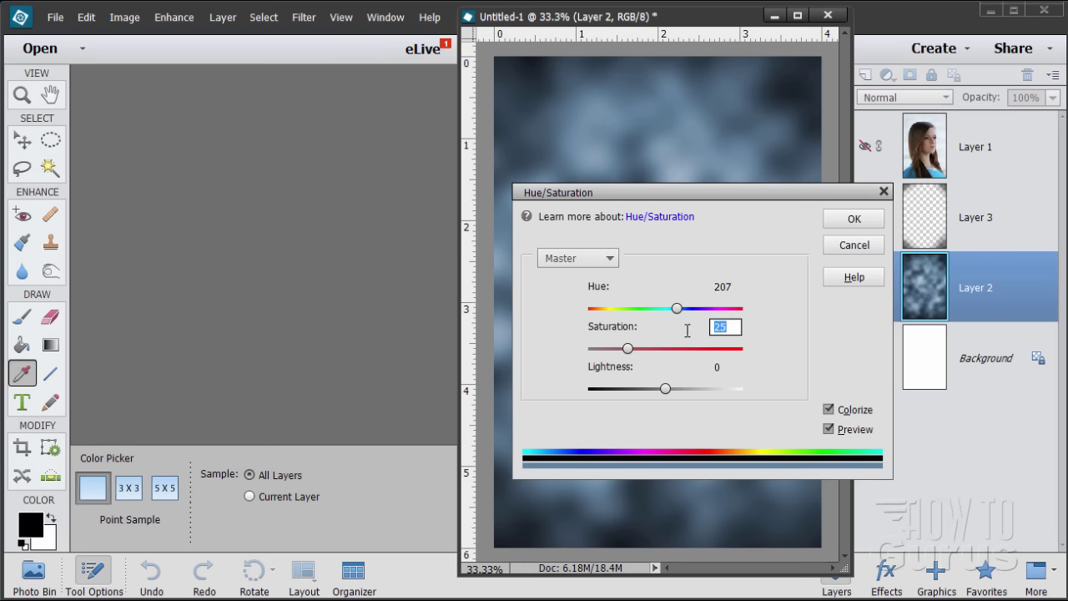
{"action": "type", "text": "12"}
{"action": "left_click", "coordinate": [714, 368]}
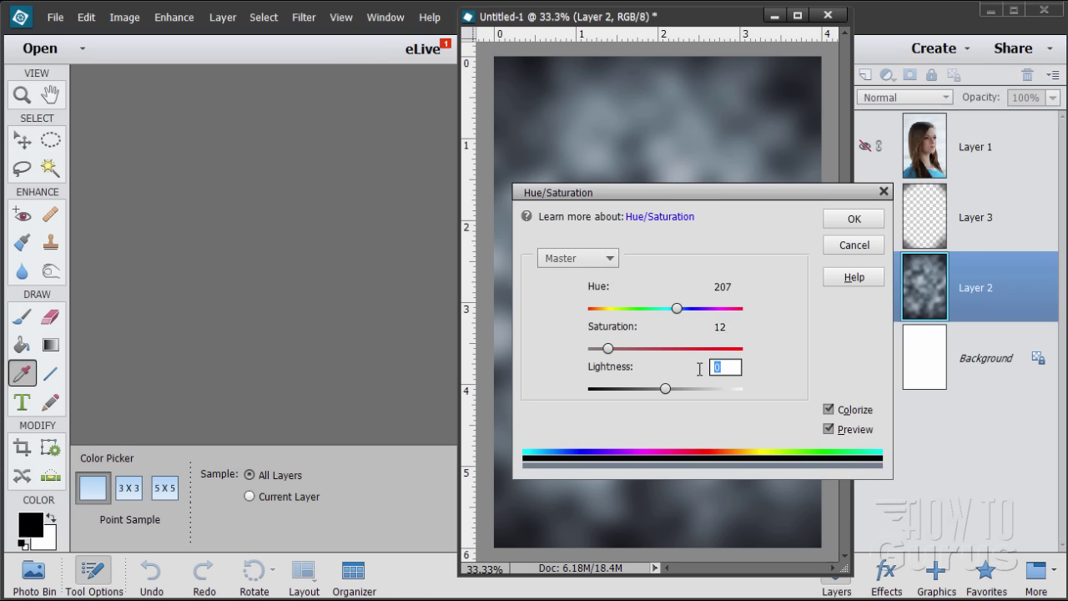
{"action": "type", "text": "28"}
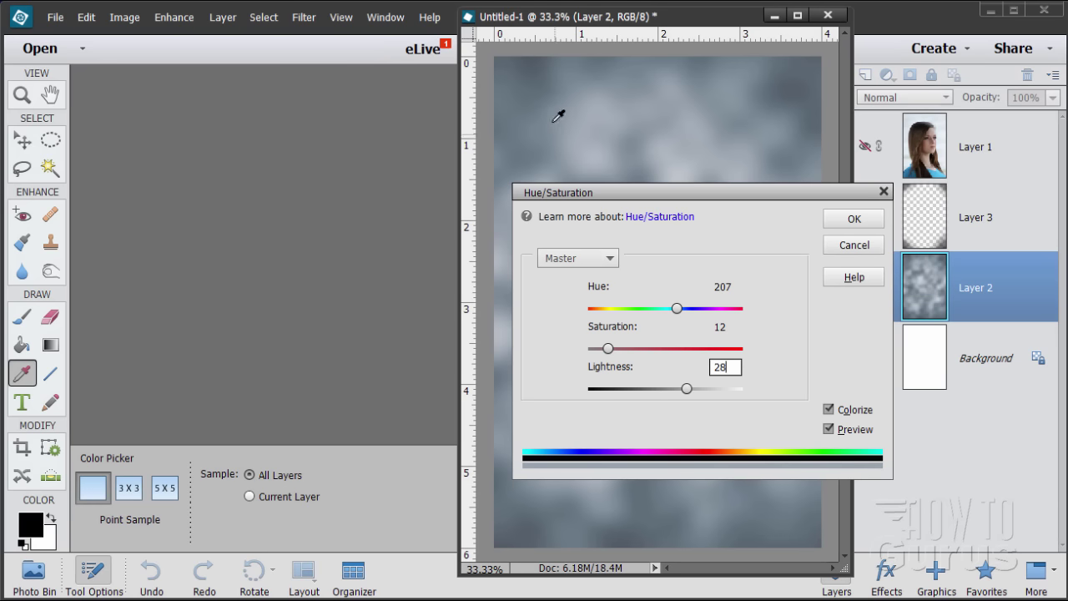
{"action": "left_click", "coordinate": [845, 220]}
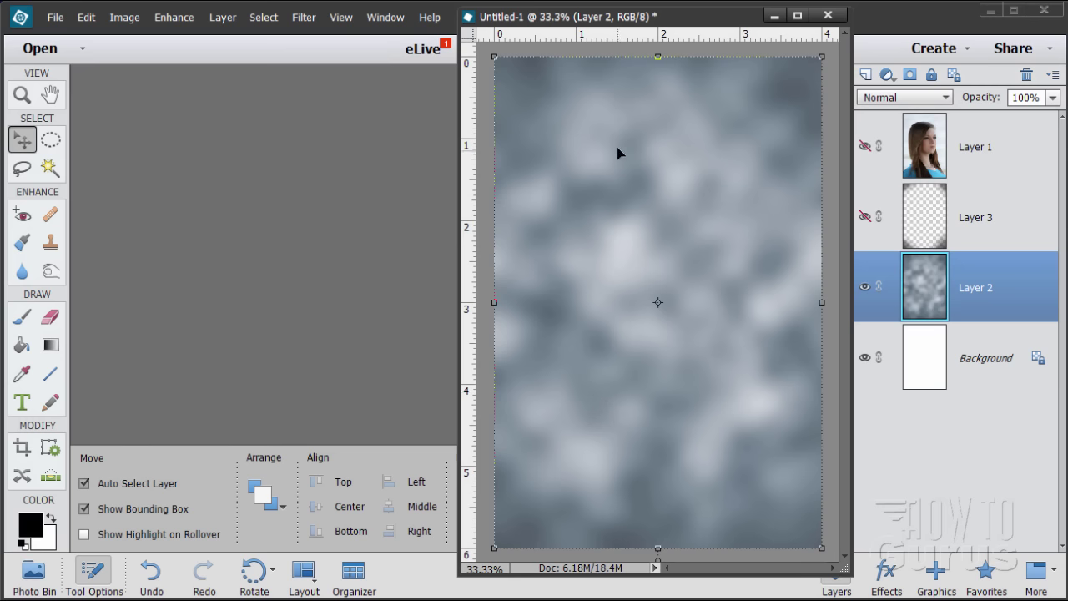
- Start a Levels adjustment on Layer 2 with input shadows at 50 and midtones at .86
{"action": "left_click", "coordinate": [174, 18]}
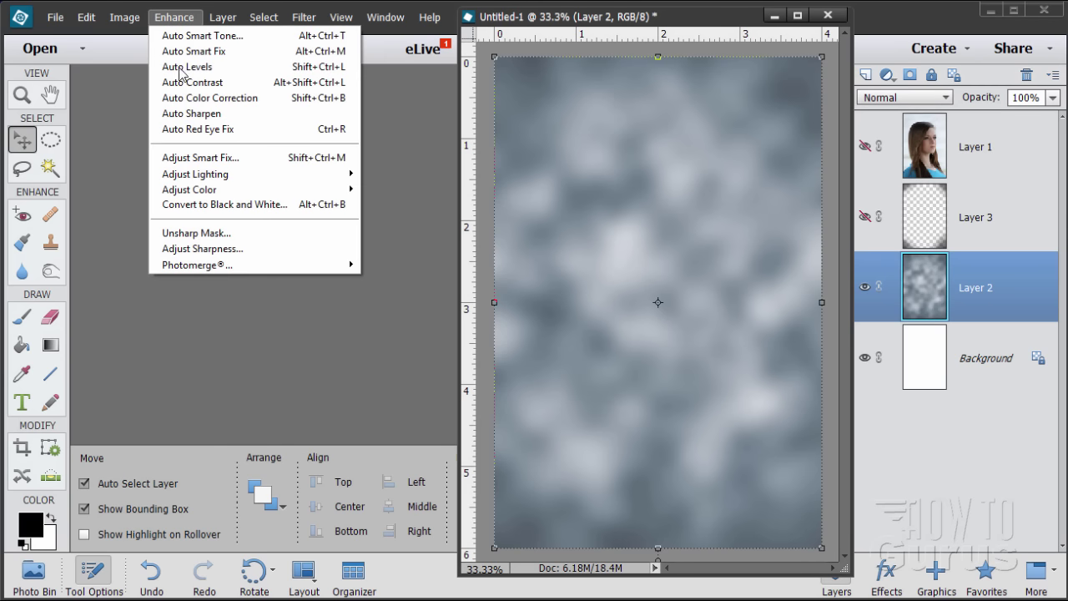
{"action": "mouse_move", "coordinate": [215, 173]}
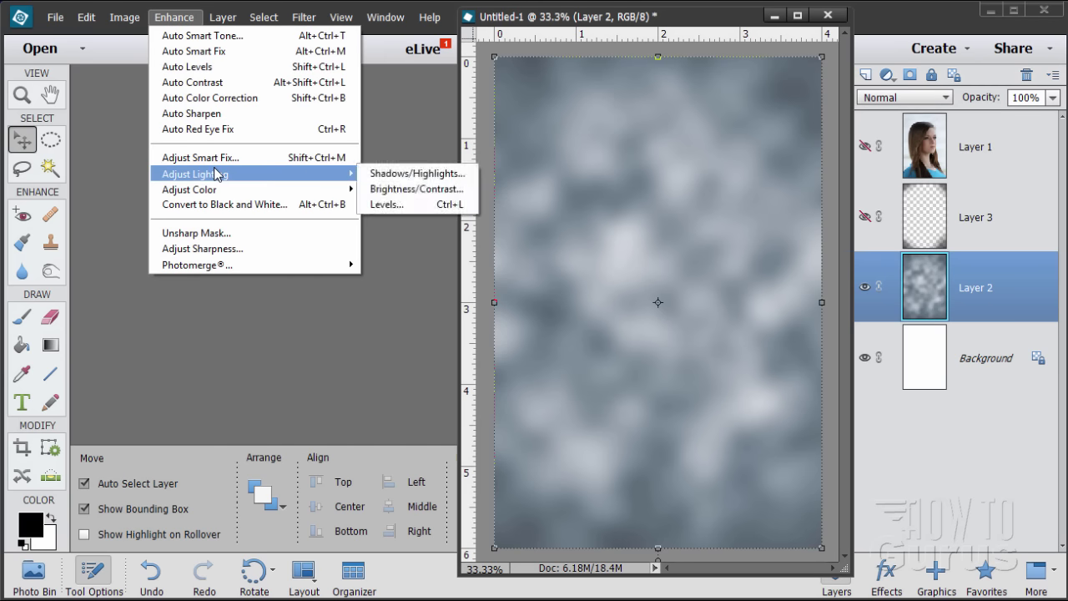
{"action": "left_click", "coordinate": [422, 206]}
{"action": "left_click_drag", "start_coordinate": [837, 233], "coordinate": [757, 236]}
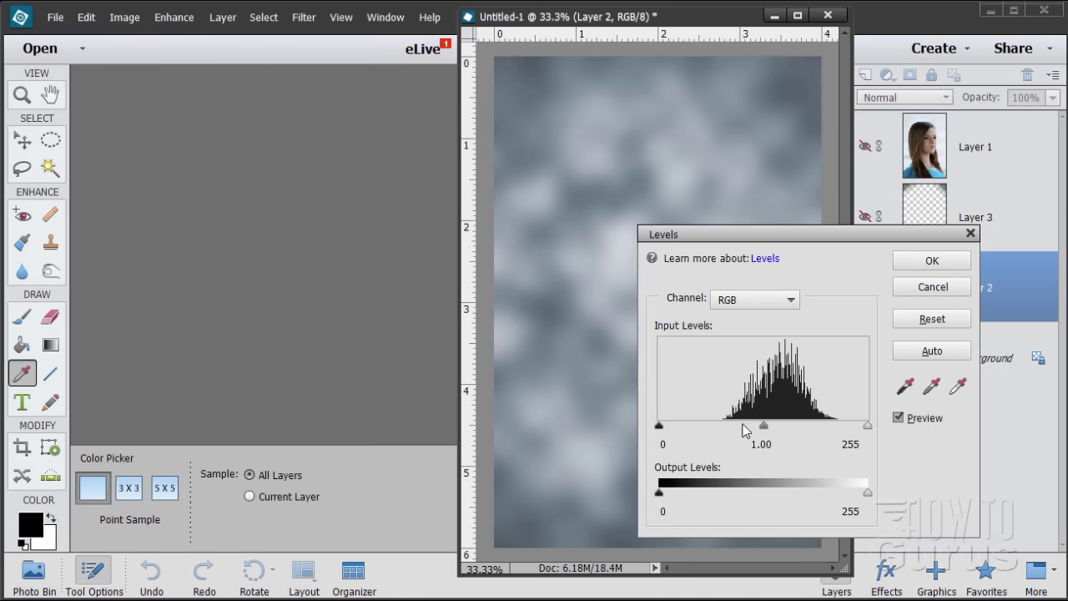
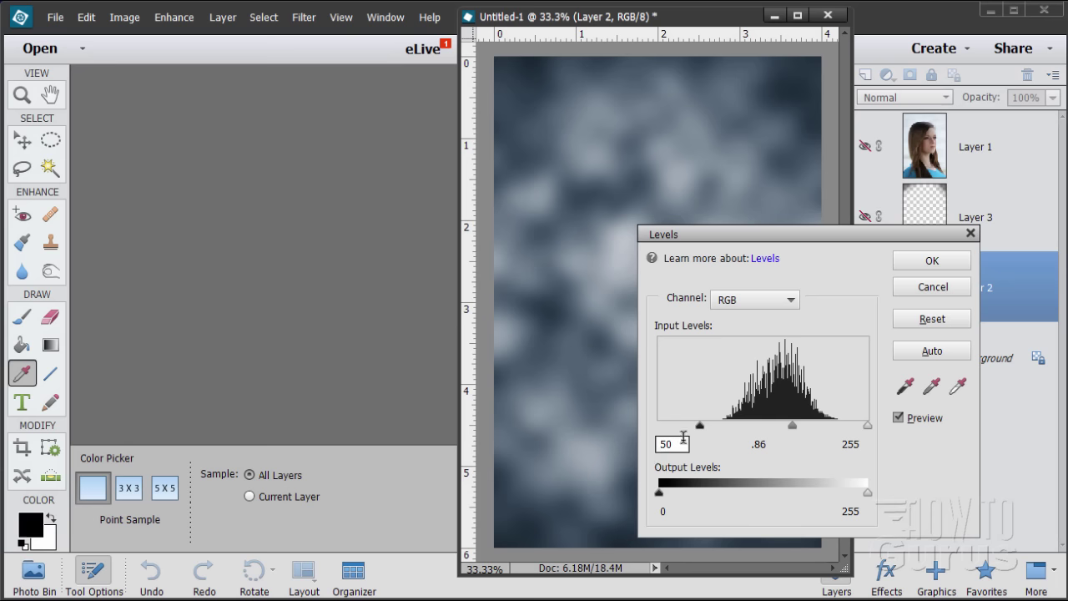
{"action": "double_click", "coordinate": [683, 438]}
{"action": "type", "text": "2"}
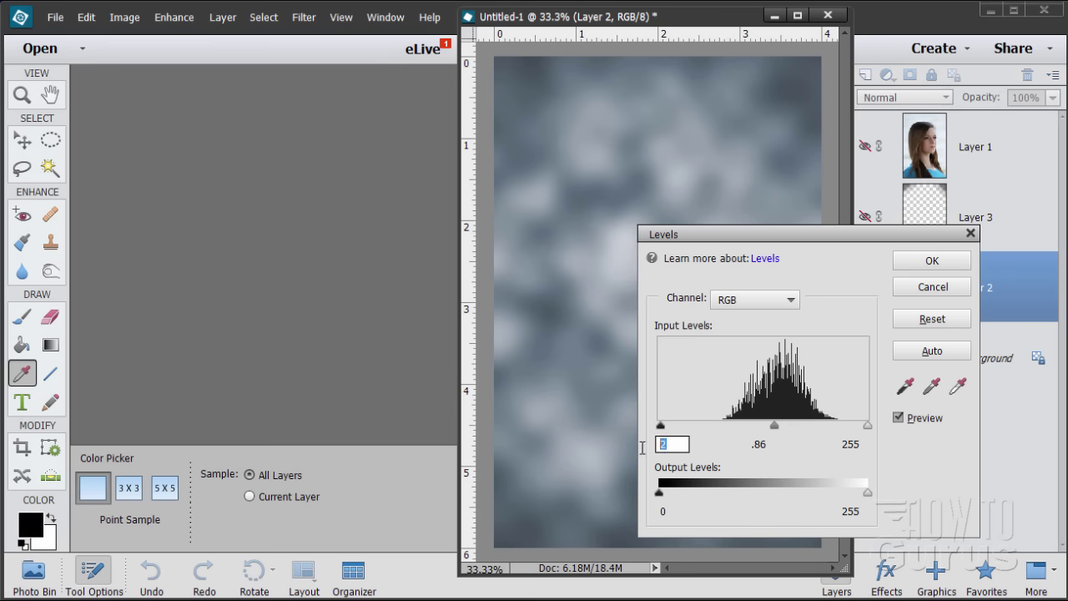
{"action": "type", "text": "50"}
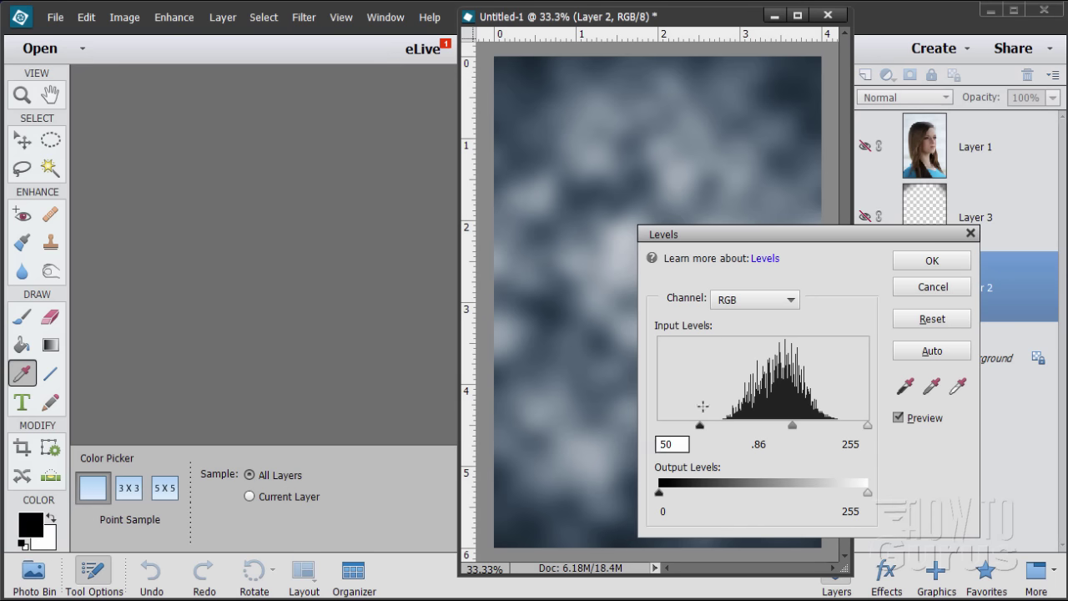
{"action": "left_click", "coordinate": [760, 443]}
{"action": "key", "text": "shift+Tab"}
- Set the Levels output range to 50 for the dark end and 220 for the light end
{"action": "left_click", "coordinate": [689, 512]}
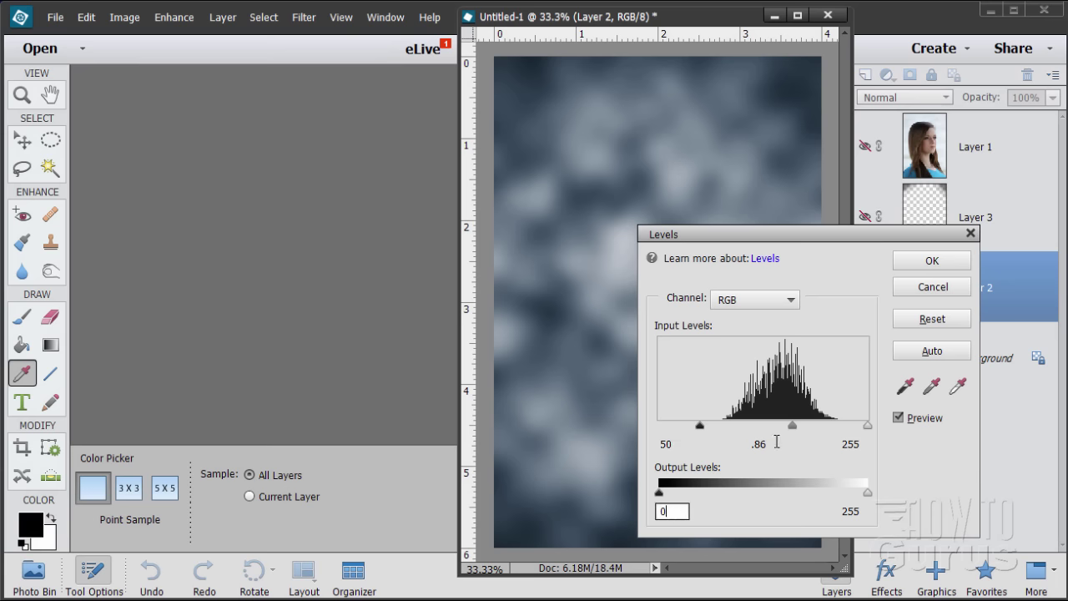
{"action": "double_click", "coordinate": [682, 512]}
{"action": "type", "text": "50"}
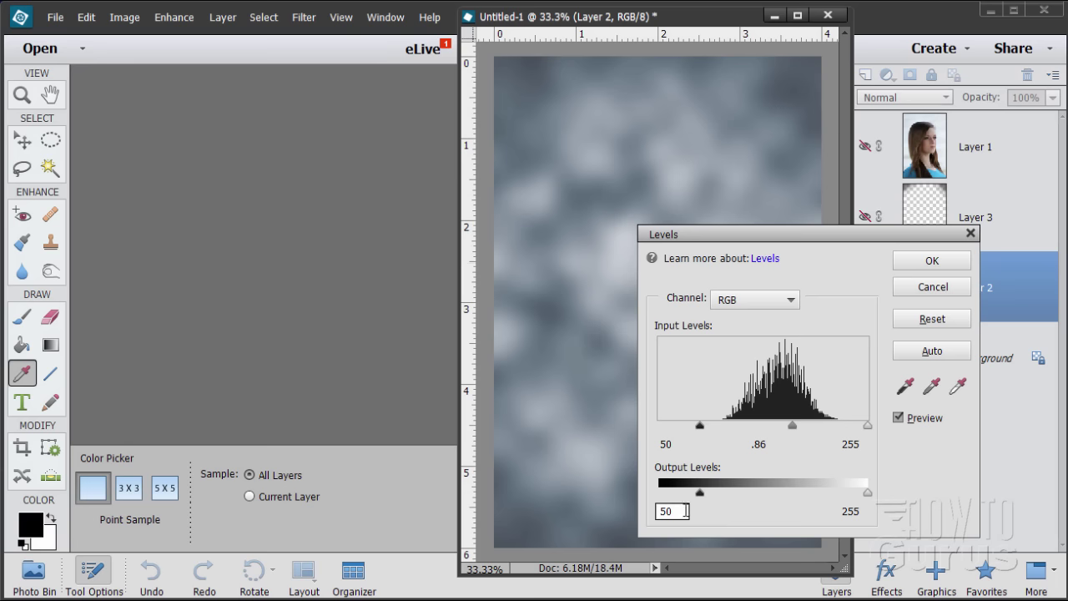
{"action": "left_click", "coordinate": [863, 511]}
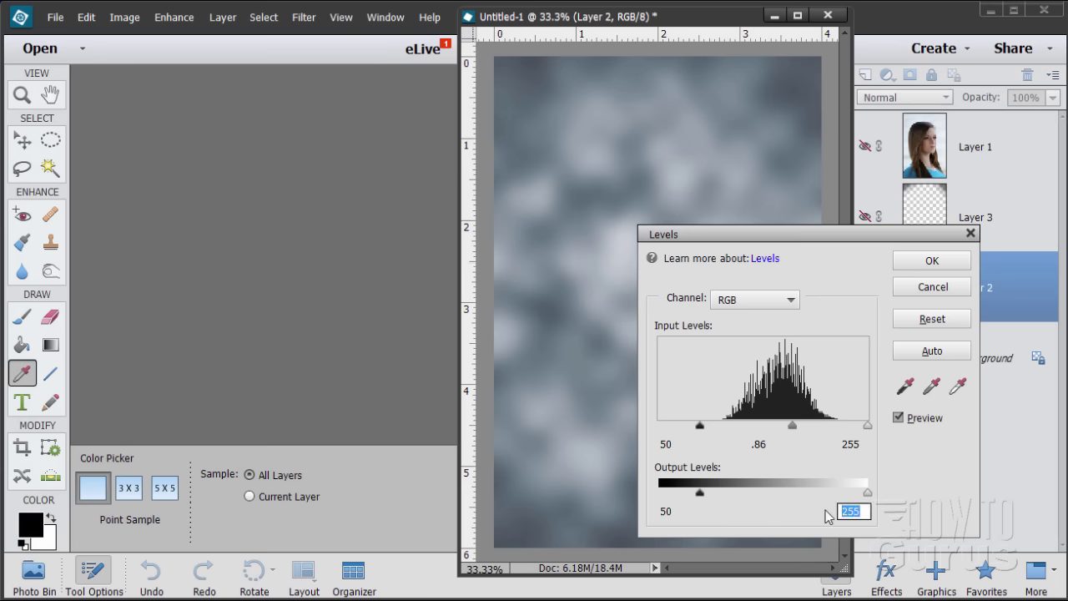
{"action": "type", "text": "200"}
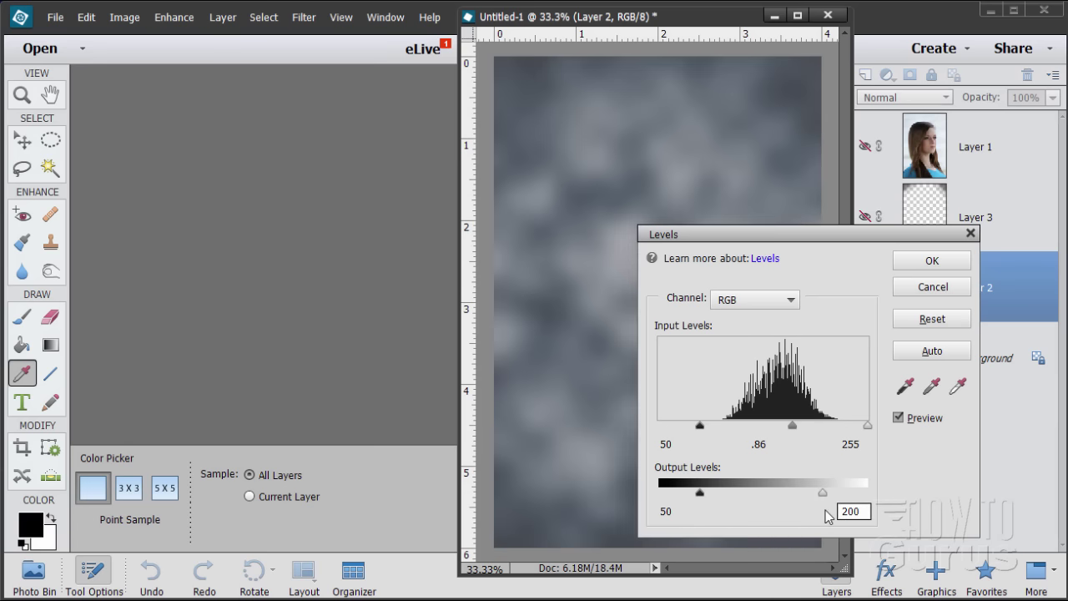
{"action": "key", "text": "BackSpace"}
{"action": "key", "text": "BackSpace"}
{"action": "type", "text": "20"}
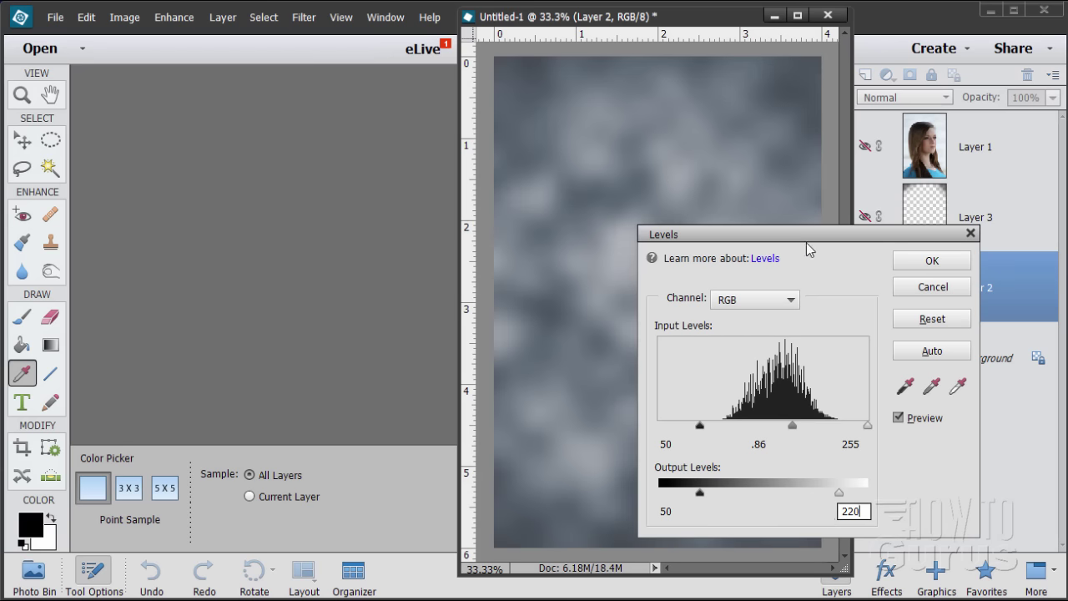
- Uncover the backdrop and compare it with and without the Levels adjustment by switching the preview off and on
{"action": "left_click_drag", "start_coordinate": [807, 236], "coordinate": [894, 245]}
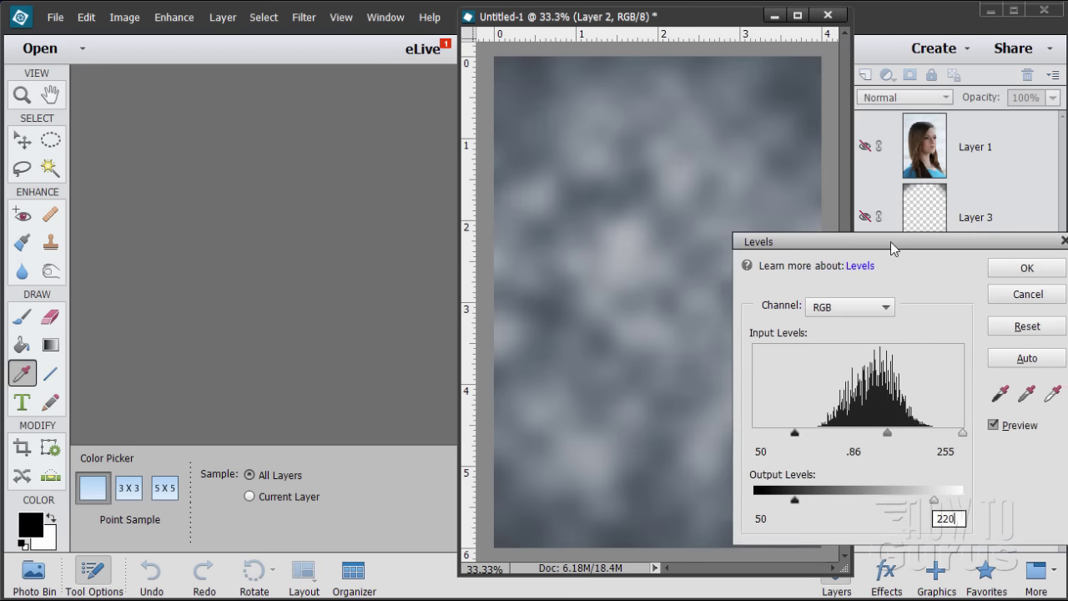
{"action": "left_click", "coordinate": [987, 428]}
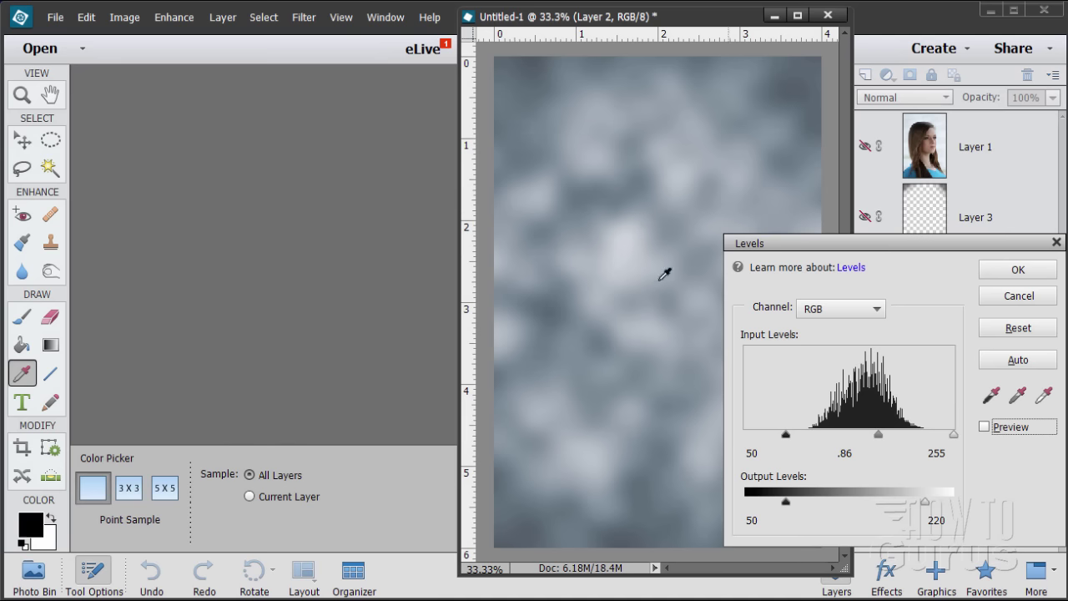
{"action": "left_click", "coordinate": [986, 430]}
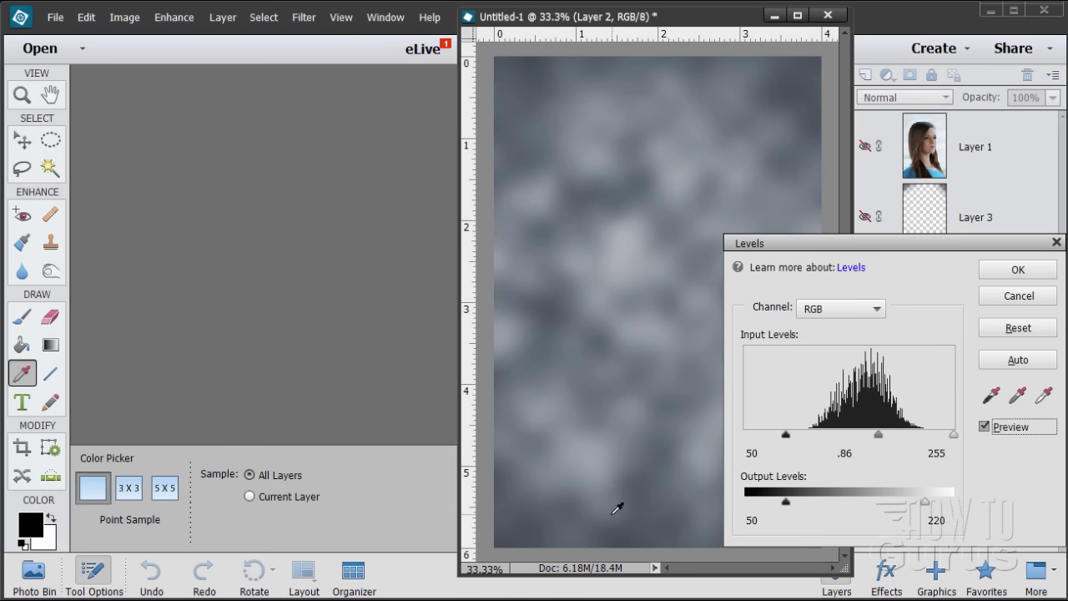
{"action": "left_click", "coordinate": [986, 426]}
{"action": "left_click", "coordinate": [986, 426]}
{"action": "left_click", "coordinate": [986, 427]}
{"action": "left_click", "coordinate": [986, 427]}
{"action": "left_click", "coordinate": [986, 427]}
{"action": "left_click", "coordinate": [986, 426]}
{"action": "left_click", "coordinate": [986, 427]}
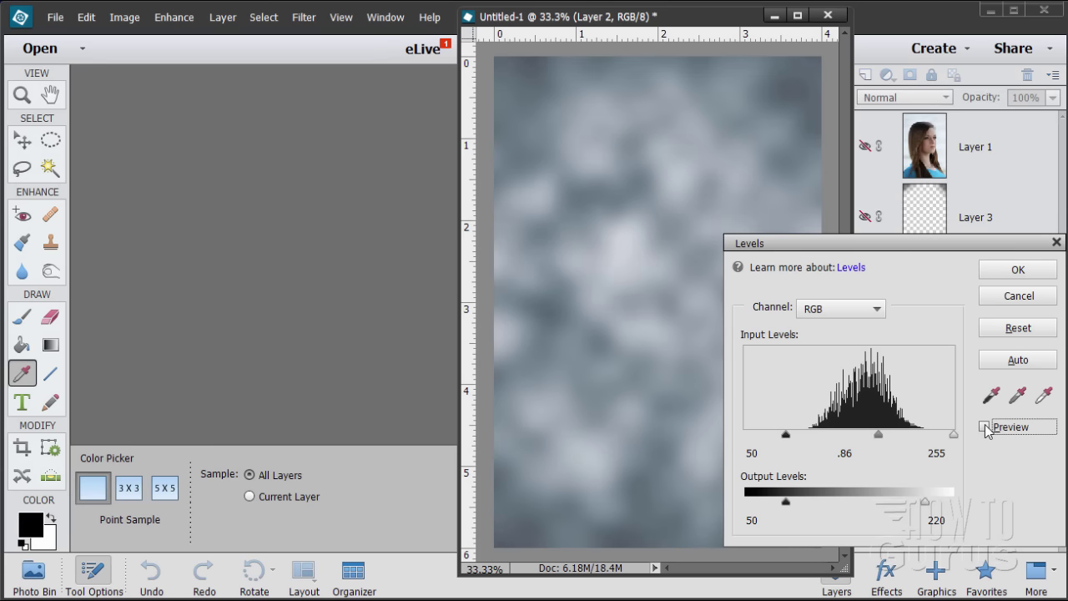
{"action": "left_click", "coordinate": [985, 427]}
- Apply the Levels adjustment to Layer 2
{"action": "left_click_drag", "start_coordinate": [814, 242], "coordinate": [627, 214]}
{"action": "left_click", "coordinate": [575, 424]}
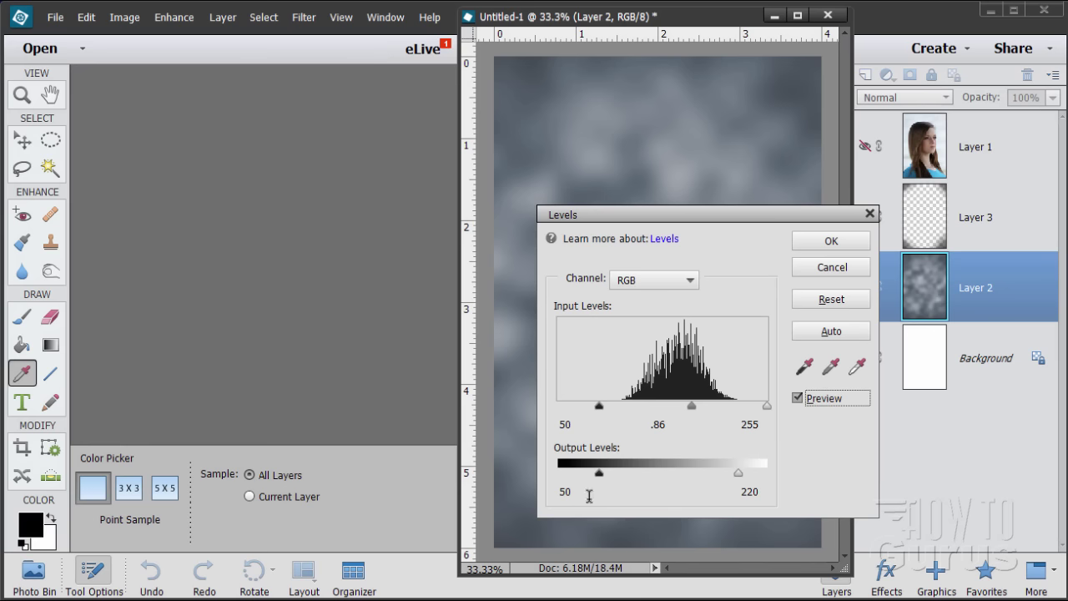
{"action": "left_click", "coordinate": [829, 242]}
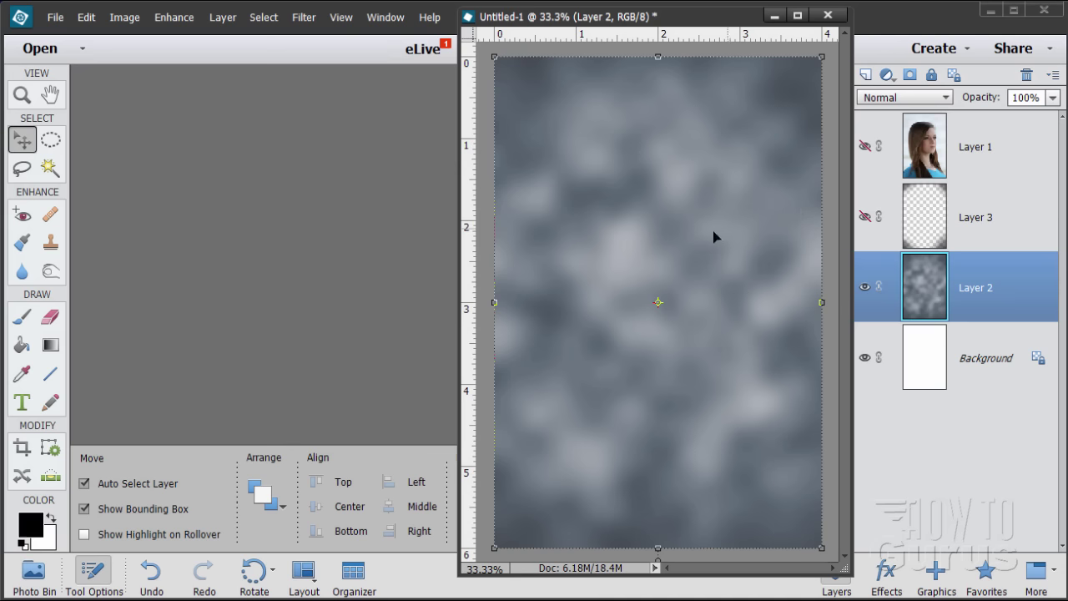
- Start a Spatter filter on Layer 2 with spray radius 21 and smoothness 12
{"action": "left_click_drag", "start_coordinate": [697, 29], "coordinate": [669, 35]}
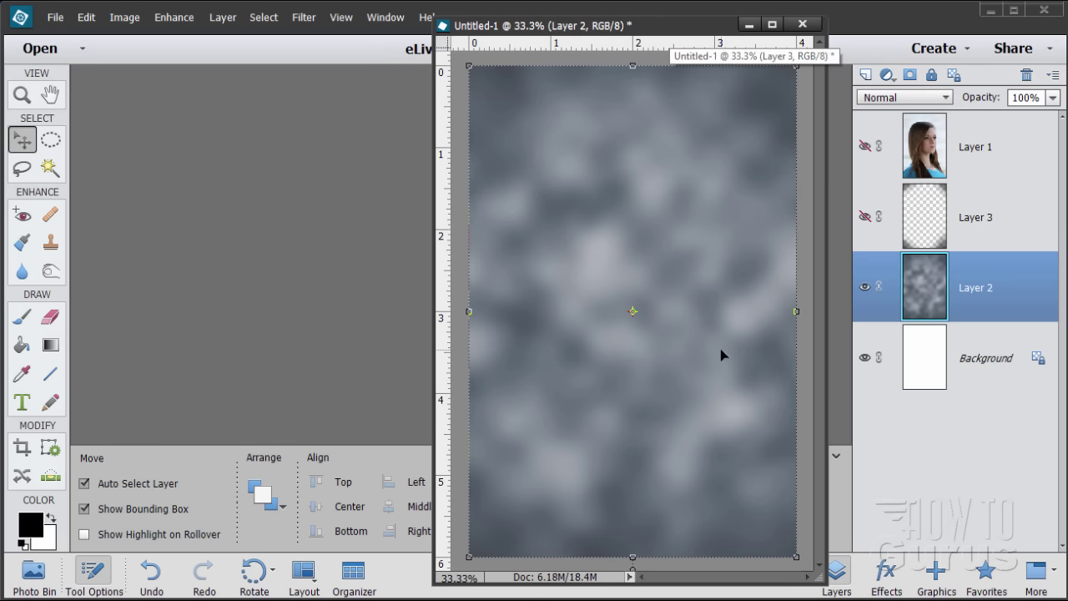
{"action": "left_click", "coordinate": [303, 17]}
{"action": "mouse_move", "coordinate": [347, 161]}
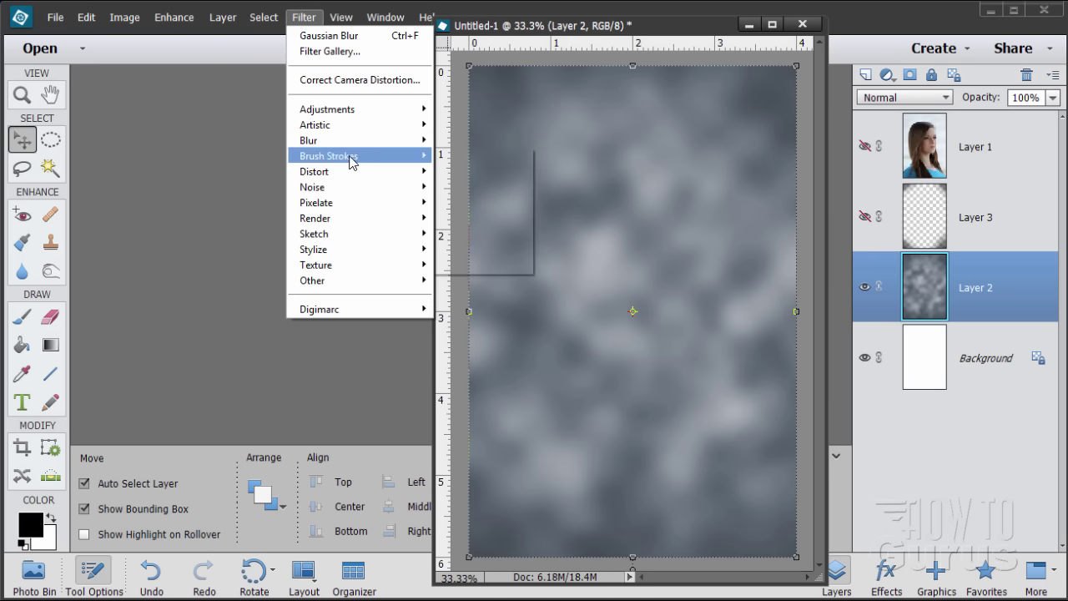
{"action": "mouse_move", "coordinate": [389, 159]}
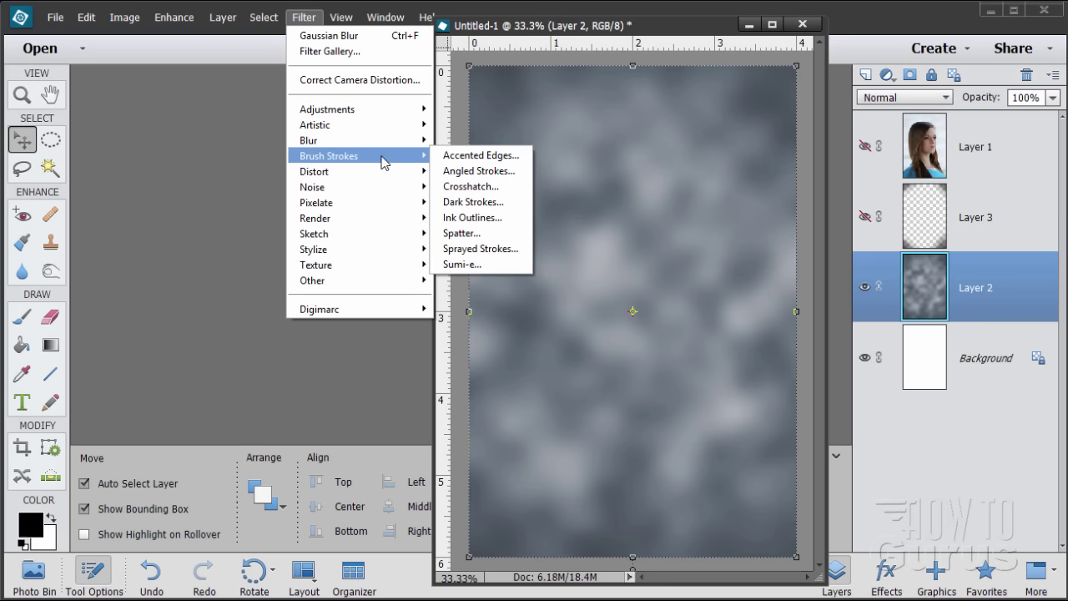
{"action": "left_click", "coordinate": [454, 234]}
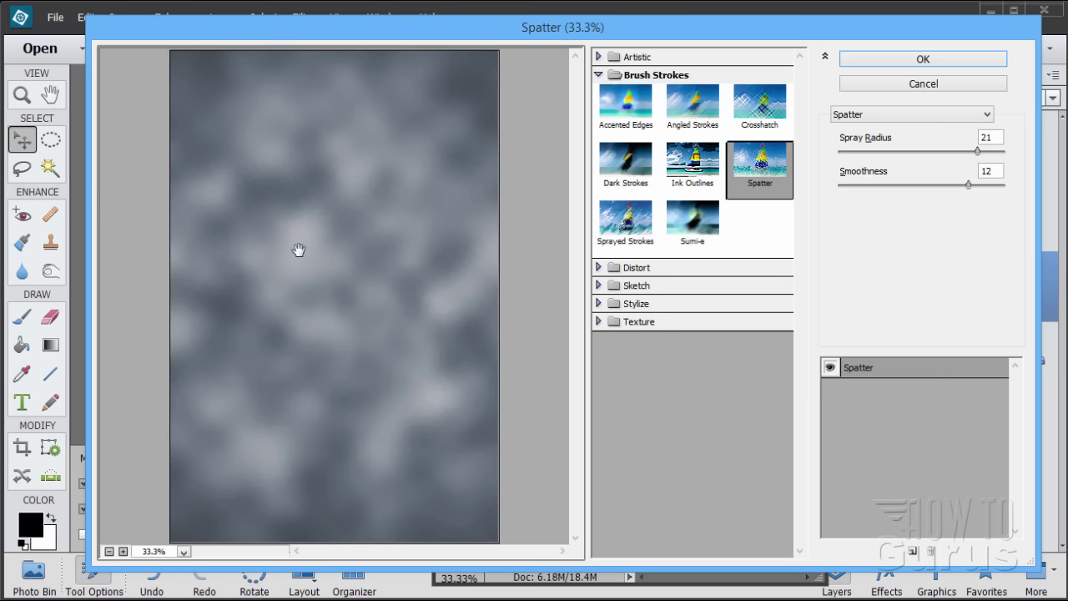
- Compare the backdrop with and without the Spatter effect, magnifying the filter preview up to 200% to examine the texture
{"action": "left_click", "coordinate": [830, 369]}
{"action": "left_click", "coordinate": [831, 369]}
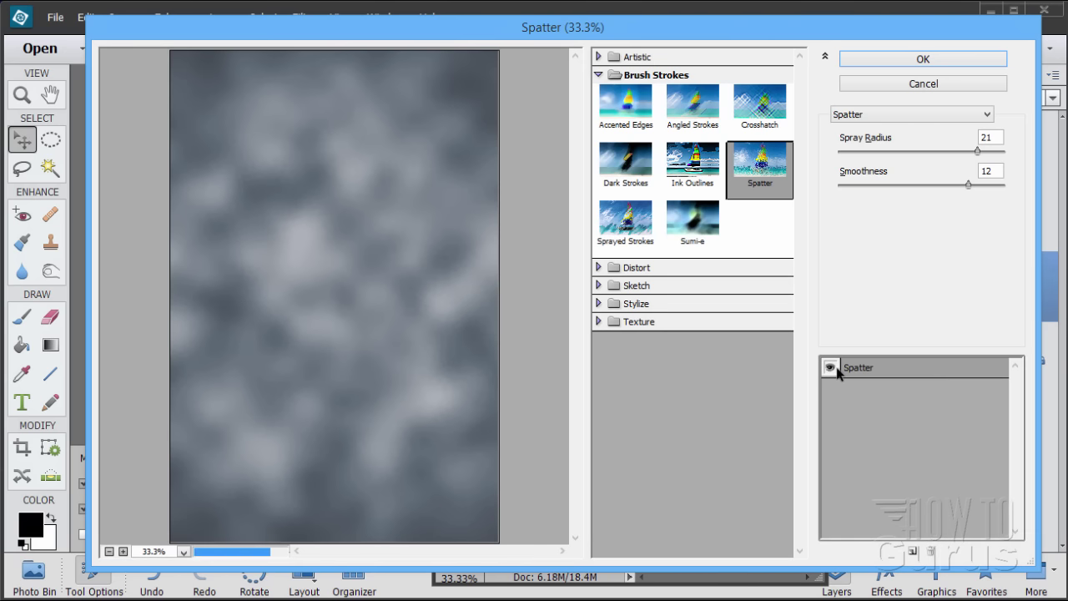
{"action": "left_click", "coordinate": [832, 368]}
{"action": "left_click", "coordinate": [123, 552]}
{"action": "left_click", "coordinate": [123, 552]}
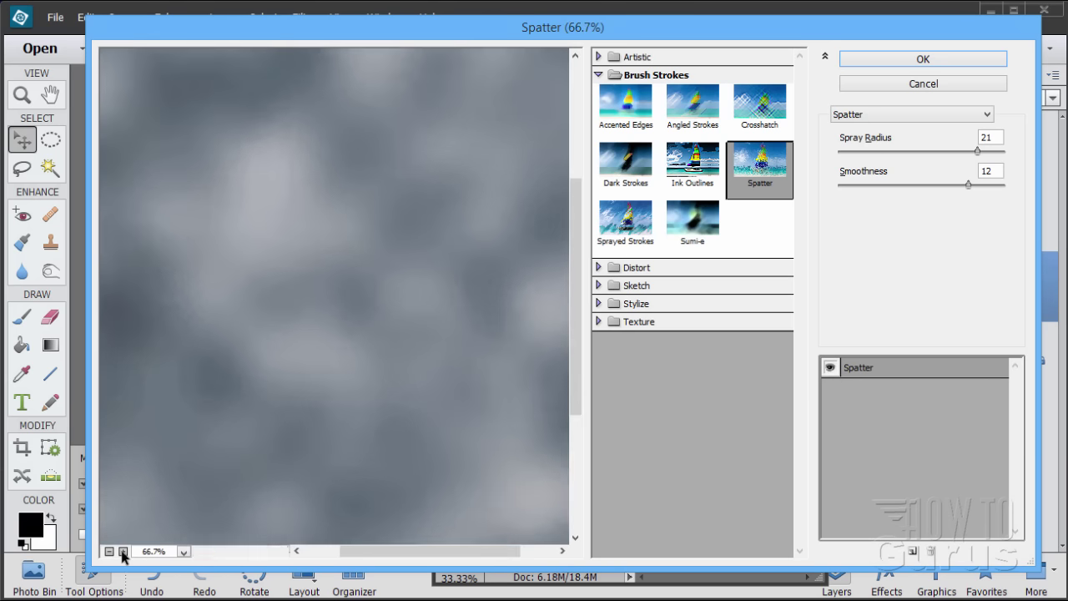
{"action": "left_click", "coordinate": [123, 552]}
{"action": "left_click", "coordinate": [123, 551]}
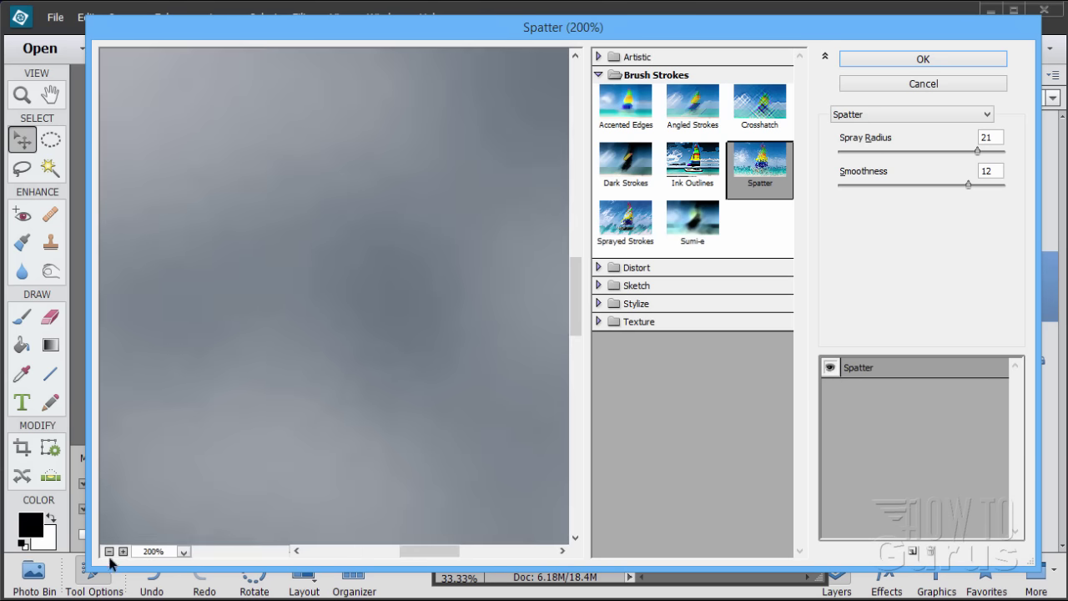
{"action": "left_click", "coordinate": [109, 552]}
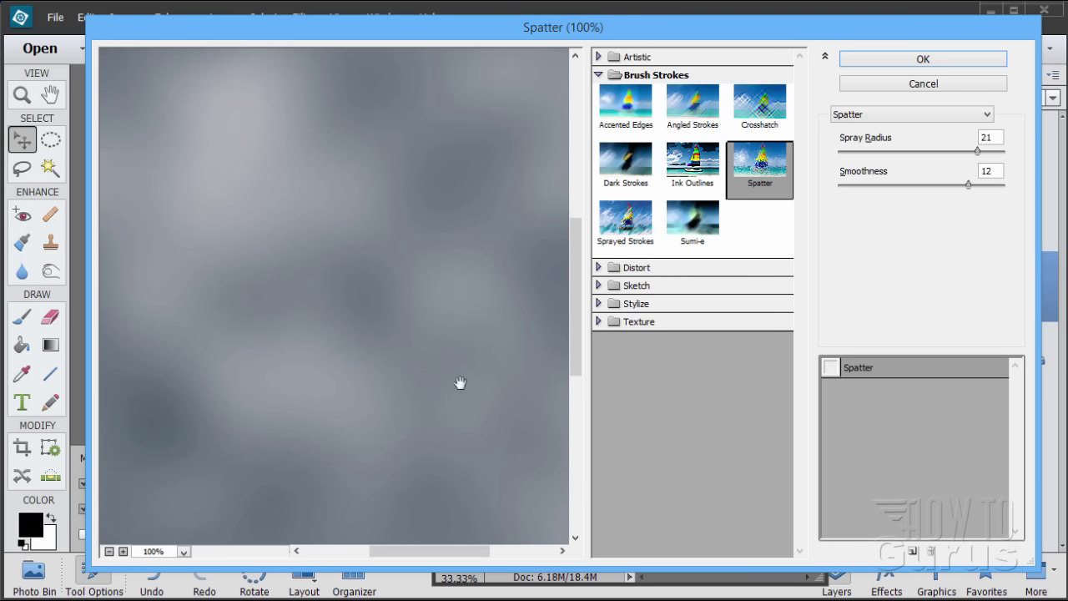
{"action": "left_click", "coordinate": [832, 372]}
- Return the filter preview to 33.3% and apply the Spatter filter to Layer 2
{"action": "left_click", "coordinate": [108, 552]}
{"action": "left_click", "coordinate": [109, 552]}
{"action": "left_click", "coordinate": [109, 552]}
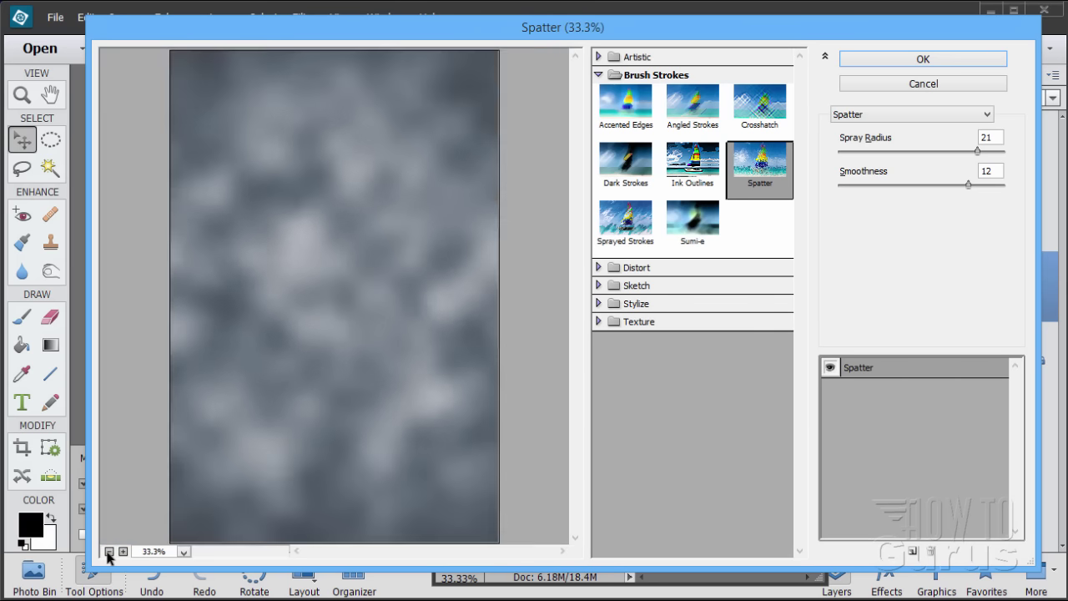
{"action": "left_click", "coordinate": [904, 63]}
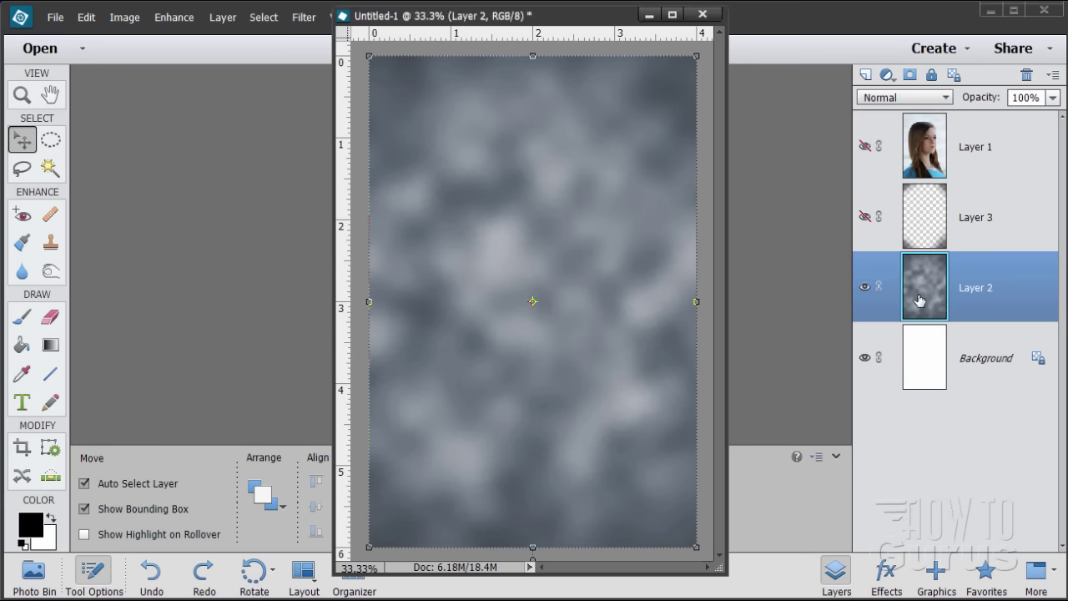
- Show Layer 1 and draw a loose Lasso selection just outside the woman's hair, face and shoulders, enclosing her down to the lower image edge
{"action": "left_click", "coordinate": [973, 154]}
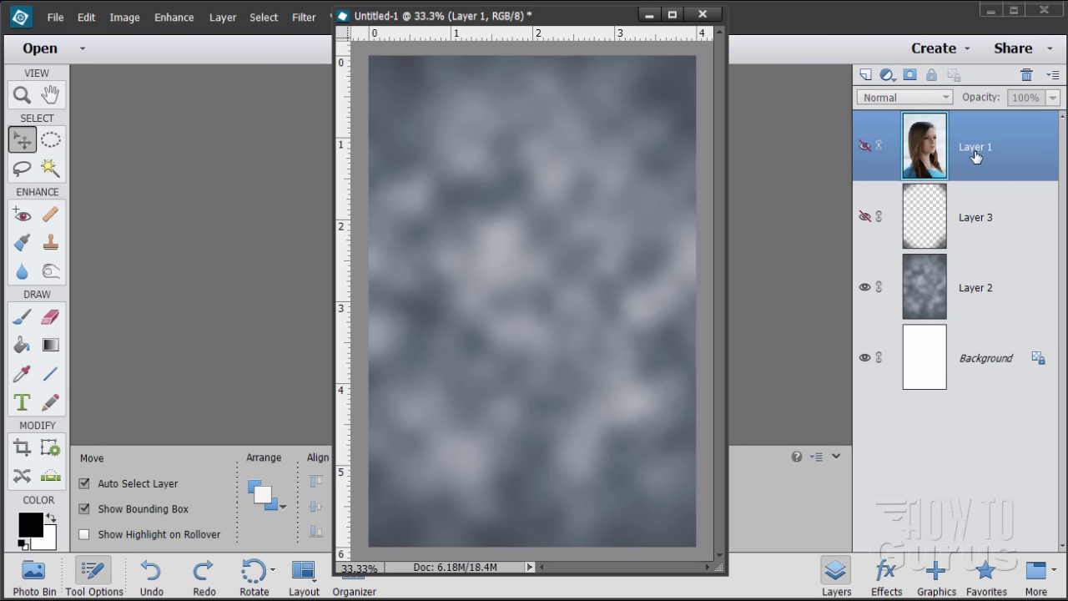
{"action": "left_click", "coordinate": [866, 147]}
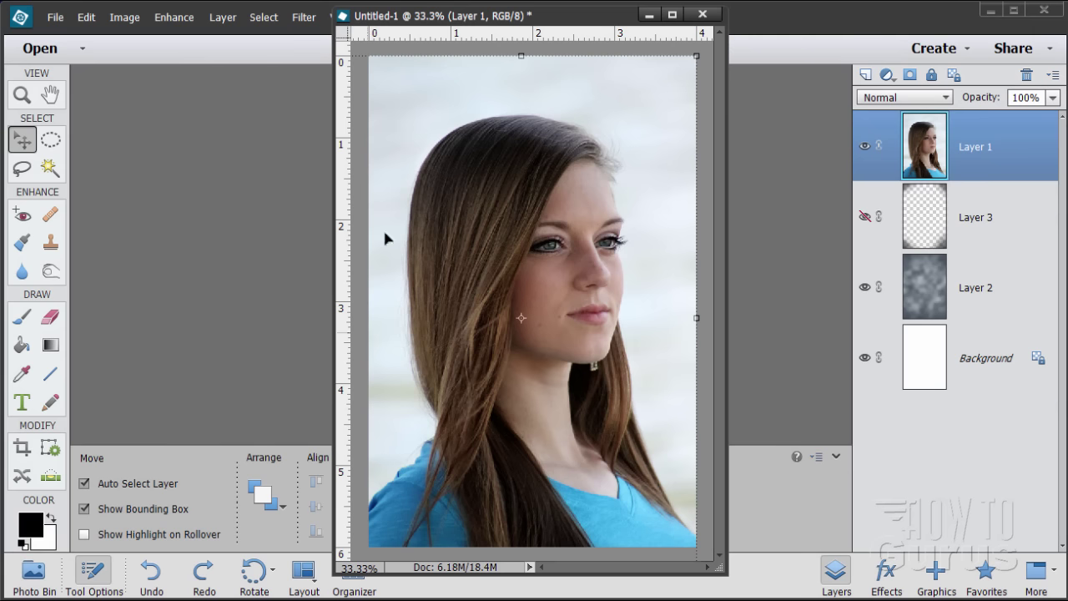
{"action": "left_click", "coordinate": [22, 168]}
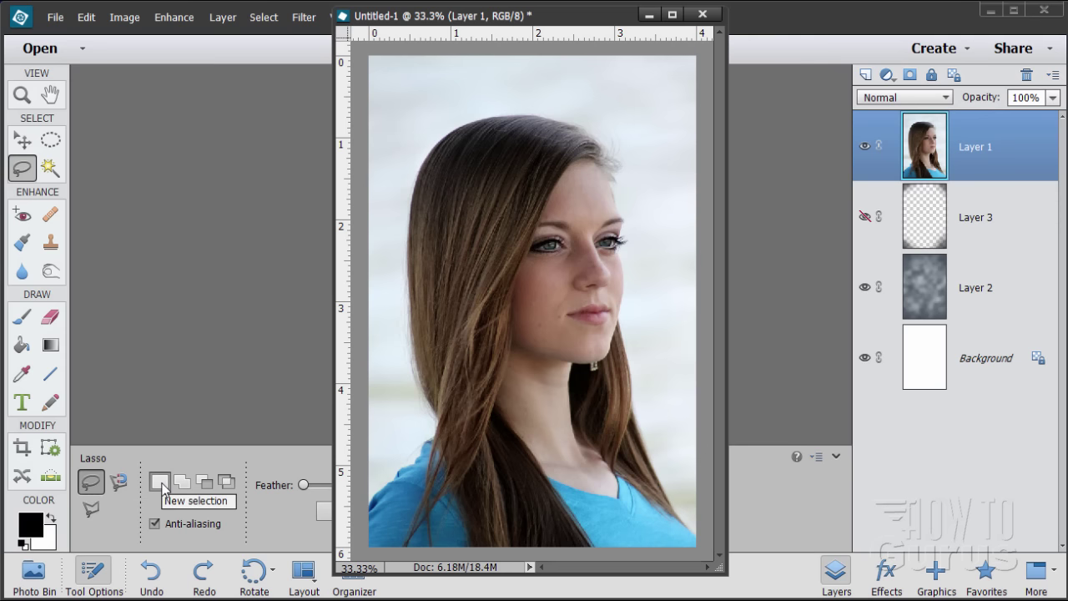
{"action": "left_click_drag", "start_coordinate": [555, 20], "coordinate": [712, 27]}
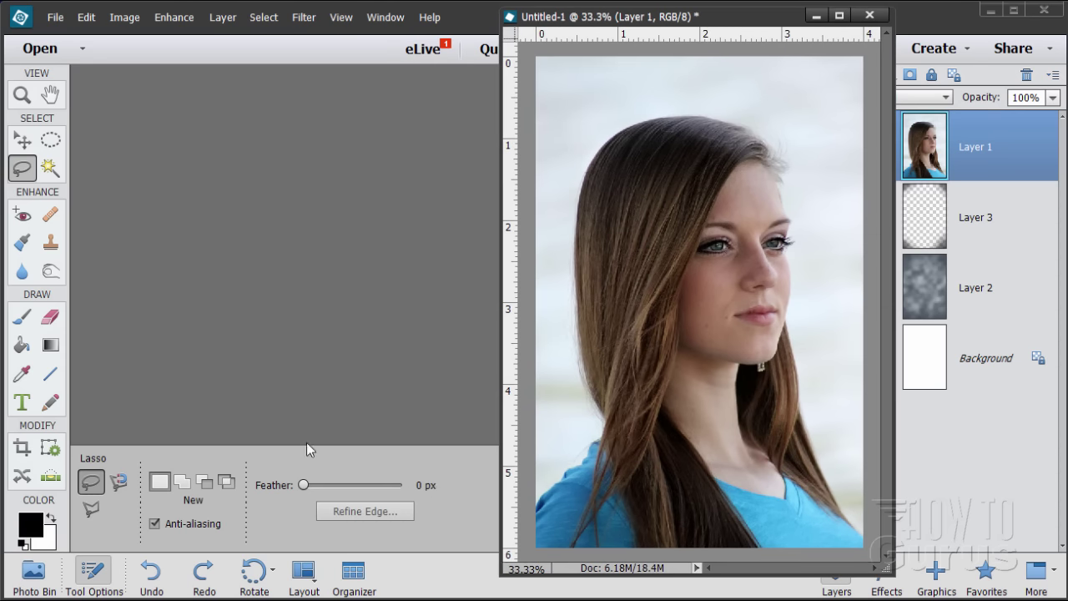
{"action": "left_click_drag", "start_coordinate": [732, 21], "coordinate": [556, 31]}
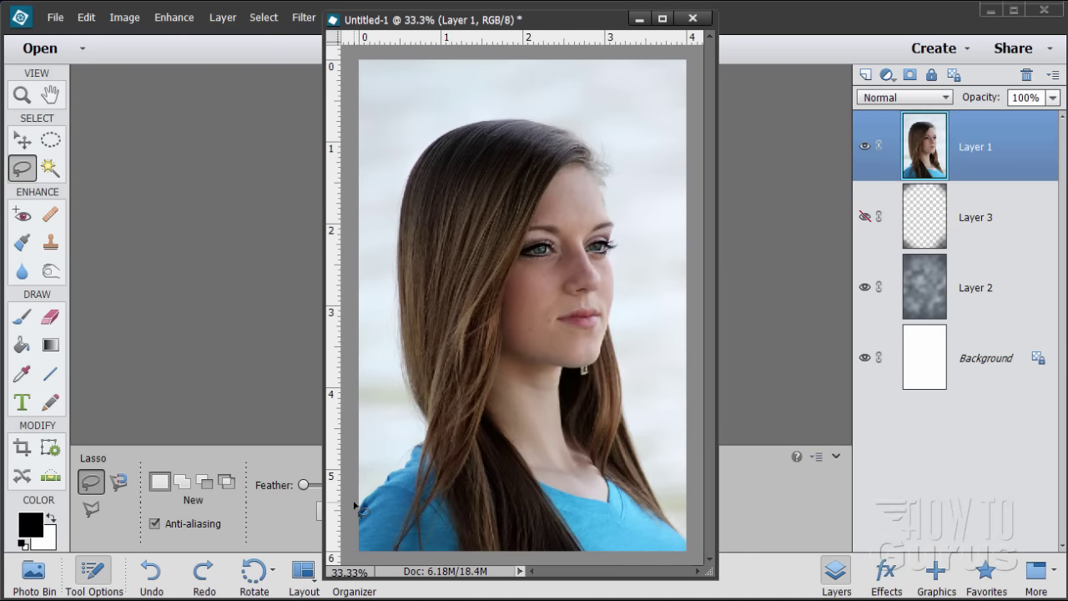
{"action": "mouse_move", "coordinate": [360, 508]}
{"action": "left_mouse_down"}
{"action": "mouse_move", "coordinate": [418, 436]}
{"action": "mouse_move", "coordinate": [387, 314]}
{"action": "mouse_move", "coordinate": [403, 161]}
{"action": "mouse_move", "coordinate": [444, 124]}
{"action": "mouse_move", "coordinate": [476, 115]}
{"action": "mouse_move", "coordinate": [536, 111]}
{"action": "mouse_move", "coordinate": [611, 126]}
{"action": "mouse_move", "coordinate": [618, 348]}
{"action": "mouse_move", "coordinate": [644, 462]}
{"action": "left_mouse_up"}
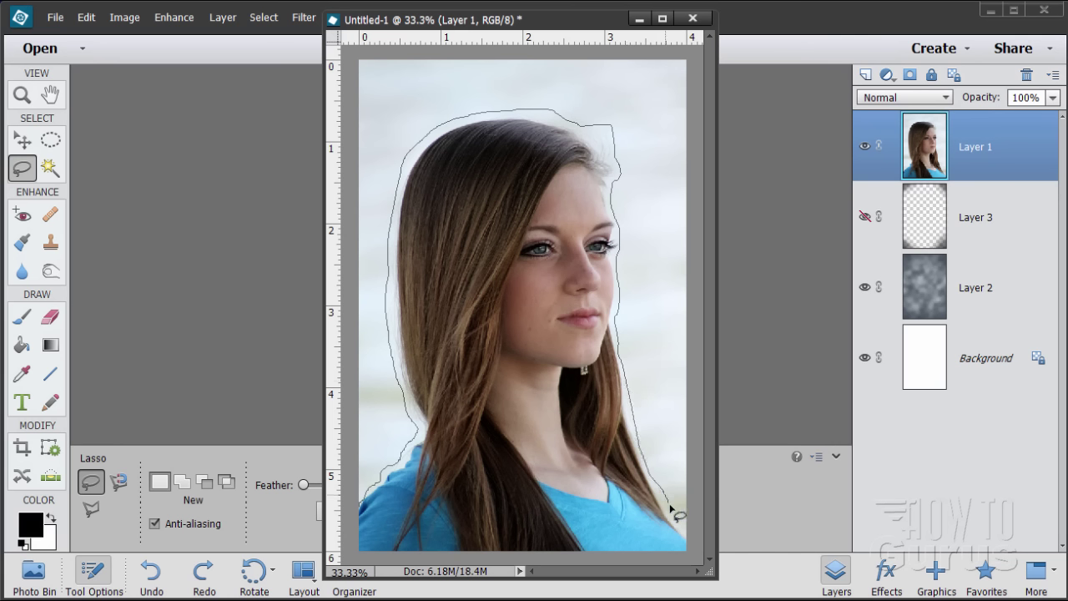
{"action": "left_click_drag", "start_coordinate": [466, 557], "coordinate": [345, 568]}
{"action": "left_click_drag", "start_coordinate": [354, 505], "coordinate": [354, 507]}
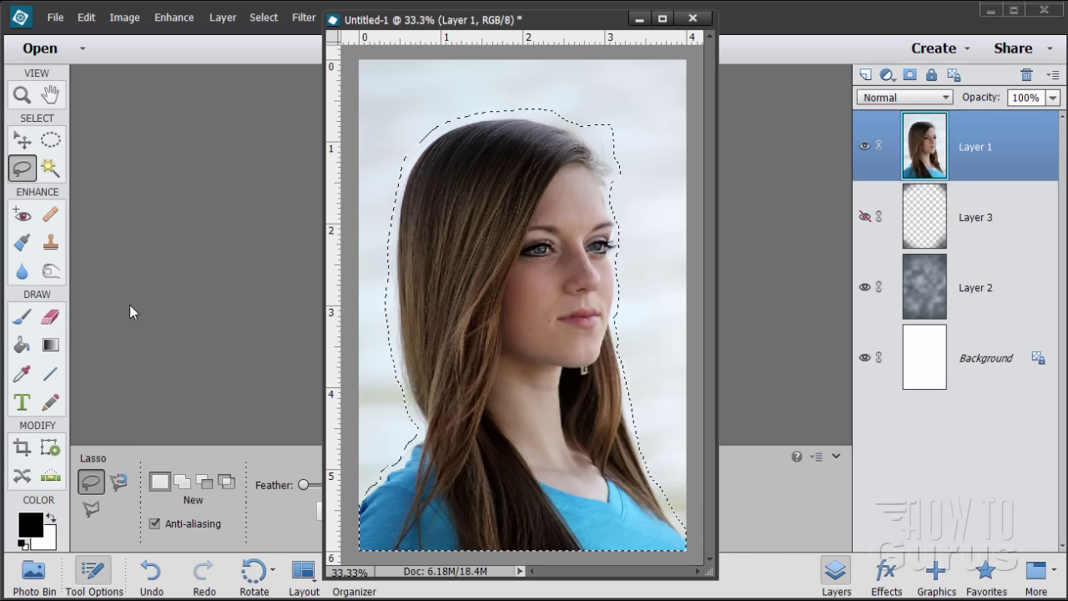
- Start Refine Edge on the selection with a brush size of 75 and the Overlay view
{"action": "left_click", "coordinate": [264, 17]}
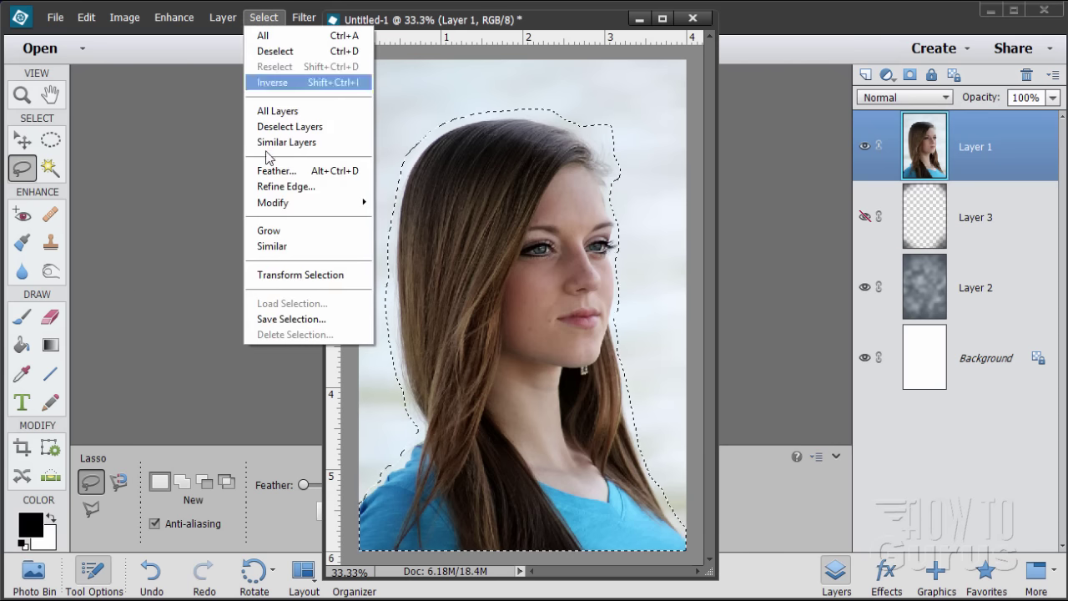
{"action": "left_click", "coordinate": [270, 186]}
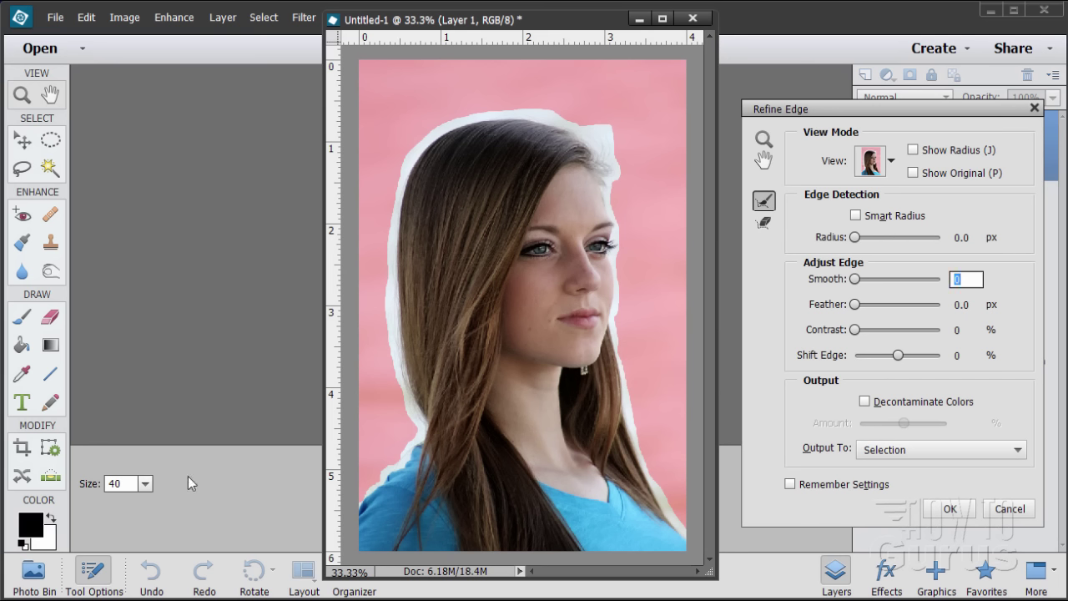
{"action": "left_click_drag", "start_coordinate": [131, 482], "coordinate": [81, 482]}
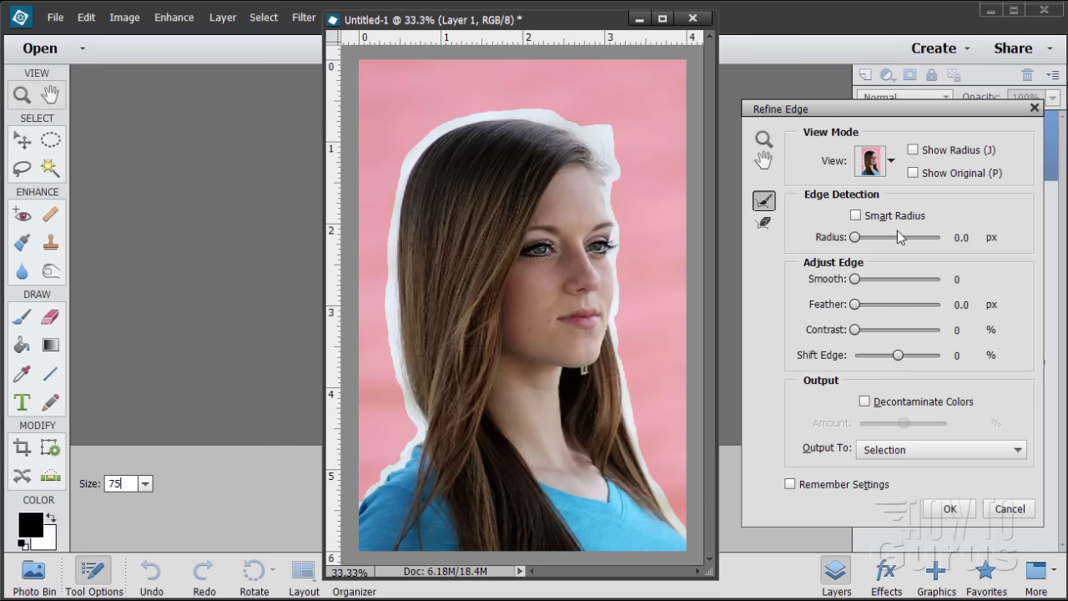
{"action": "left_click", "coordinate": [891, 163]}
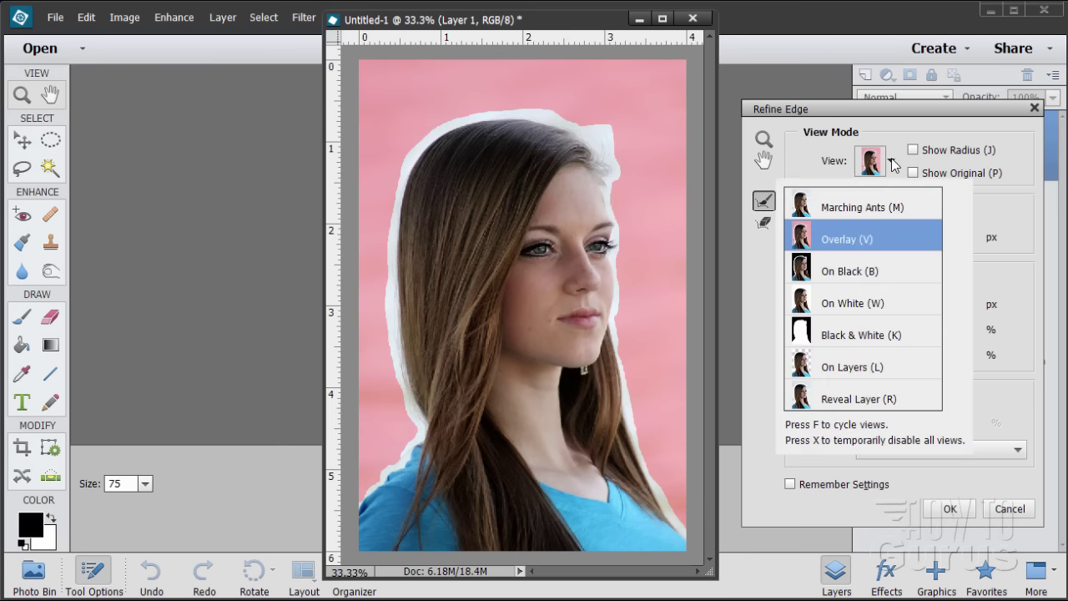
{"action": "left_click", "coordinate": [864, 241]}
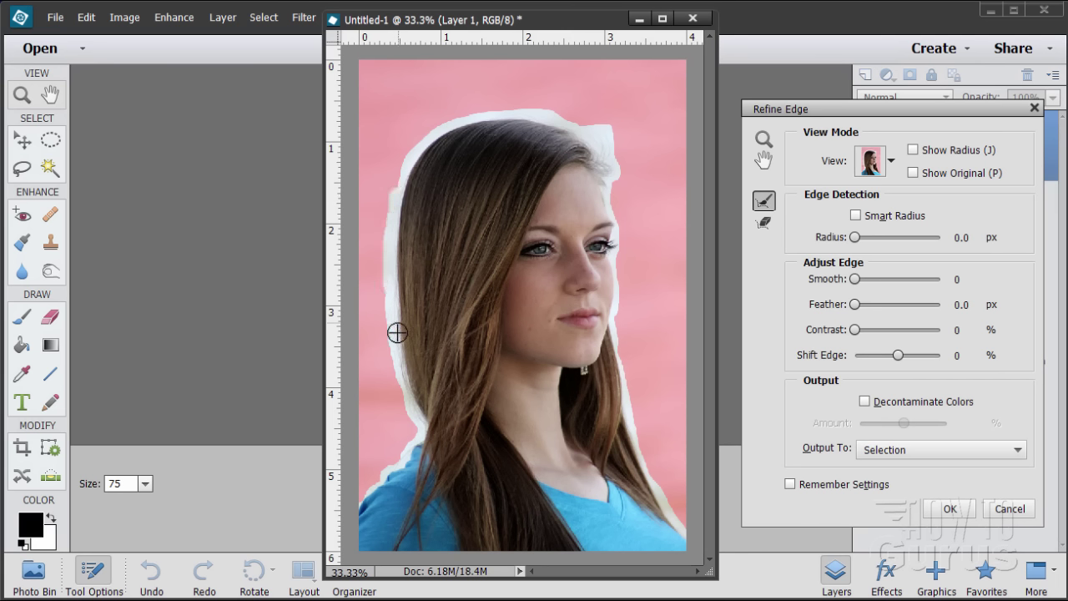
- Brush the Refine Edge radius along the whole outline of the woman, covering the hair, wispy forehead strands, face and shoulders
{"action": "mouse_move", "coordinate": [404, 381]}
{"action": "left_mouse_down"}
{"action": "mouse_move", "coordinate": [420, 429]}
{"action": "mouse_move", "coordinate": [371, 492]}
{"action": "mouse_move", "coordinate": [381, 520]}
{"action": "left_mouse_up"}
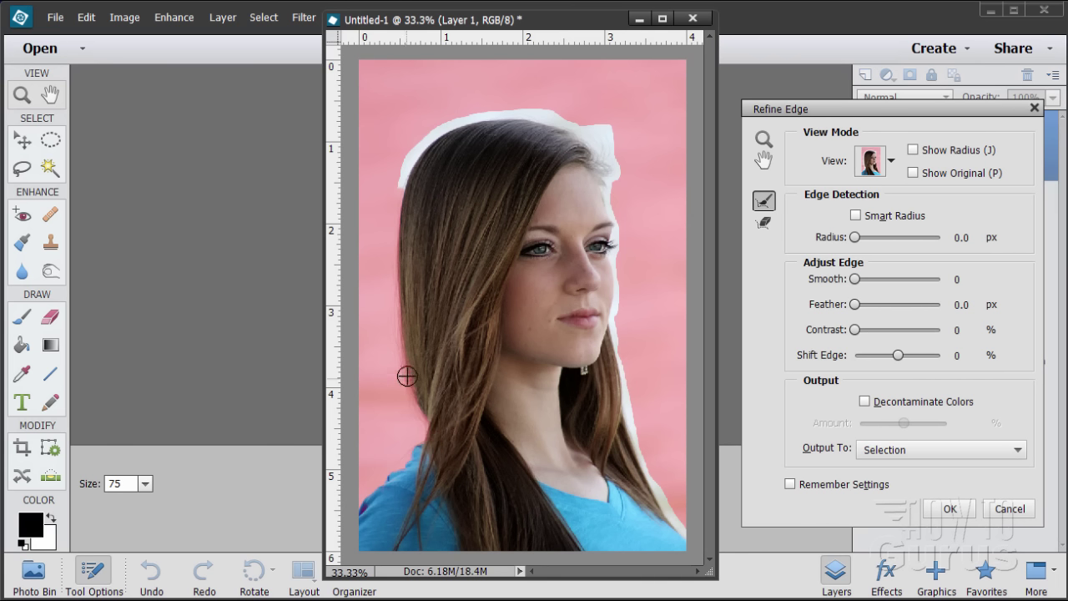
{"action": "mouse_move", "coordinate": [403, 184]}
{"action": "left_mouse_down"}
{"action": "mouse_move", "coordinate": [433, 135]}
{"action": "mouse_move", "coordinate": [484, 117]}
{"action": "mouse_move", "coordinate": [559, 121]}
{"action": "mouse_move", "coordinate": [623, 105]}
{"action": "left_mouse_up"}
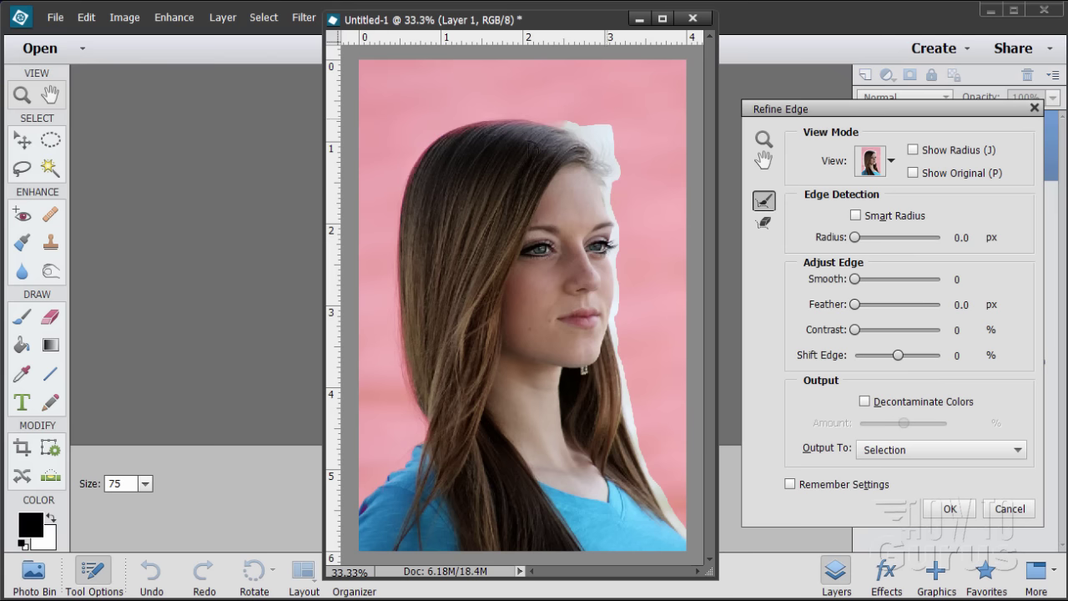
{"action": "mouse_move", "coordinate": [558, 122]}
{"action": "left_mouse_down"}
{"action": "mouse_move", "coordinate": [605, 151]}
{"action": "mouse_move", "coordinate": [613, 195]}
{"action": "left_mouse_up"}
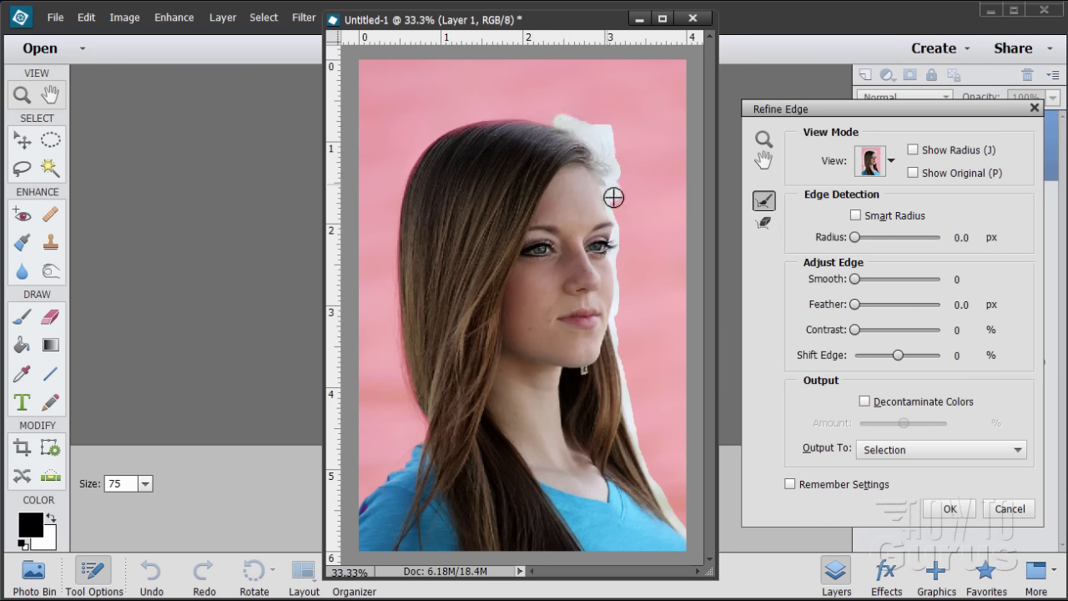
{"action": "mouse_move", "coordinate": [595, 117]}
{"action": "left_mouse_down"}
{"action": "mouse_move", "coordinate": [644, 190]}
{"action": "mouse_move", "coordinate": [614, 206]}
{"action": "mouse_move", "coordinate": [620, 375]}
{"action": "mouse_move", "coordinate": [639, 452]}
{"action": "mouse_move", "coordinate": [690, 544]}
{"action": "left_mouse_up"}
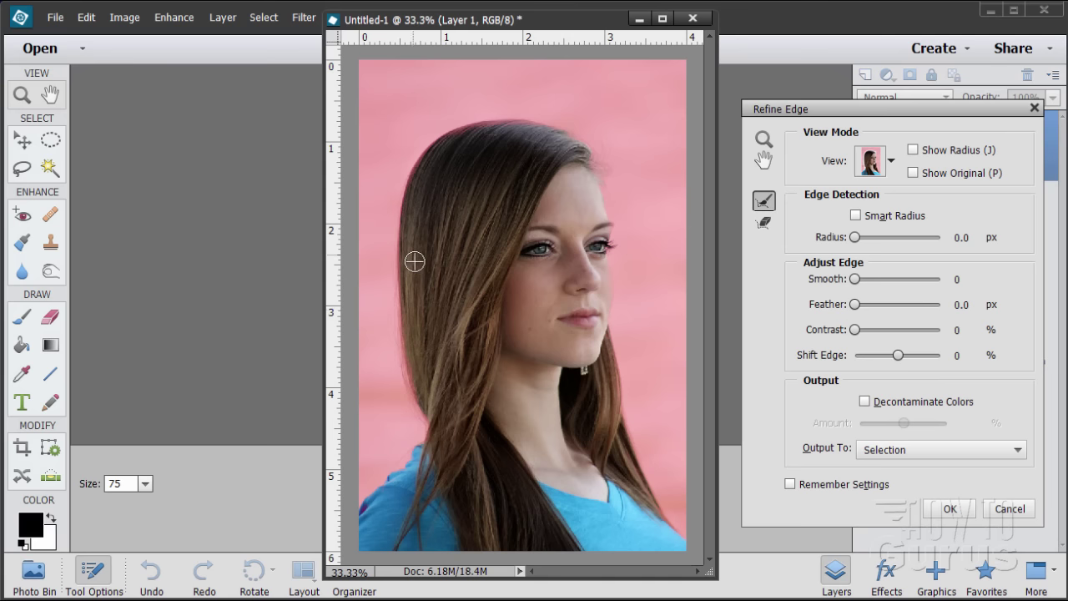
- Output the refined selection to a New Layer with Layer Mask
{"action": "left_click", "coordinate": [918, 456]}
{"action": "left_click", "coordinate": [918, 455]}
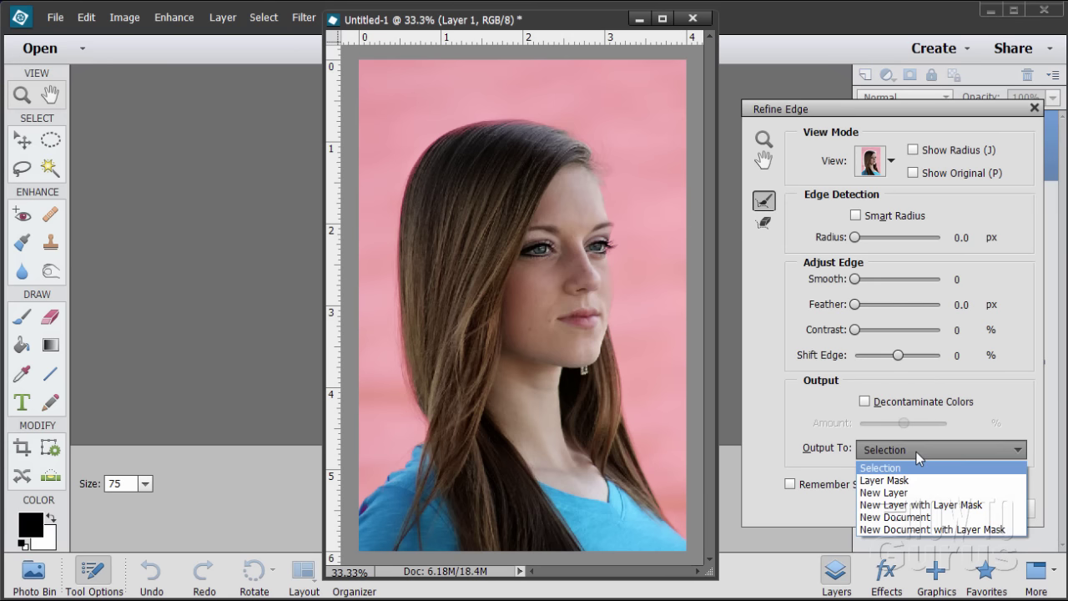
{"action": "left_click", "coordinate": [932, 506]}
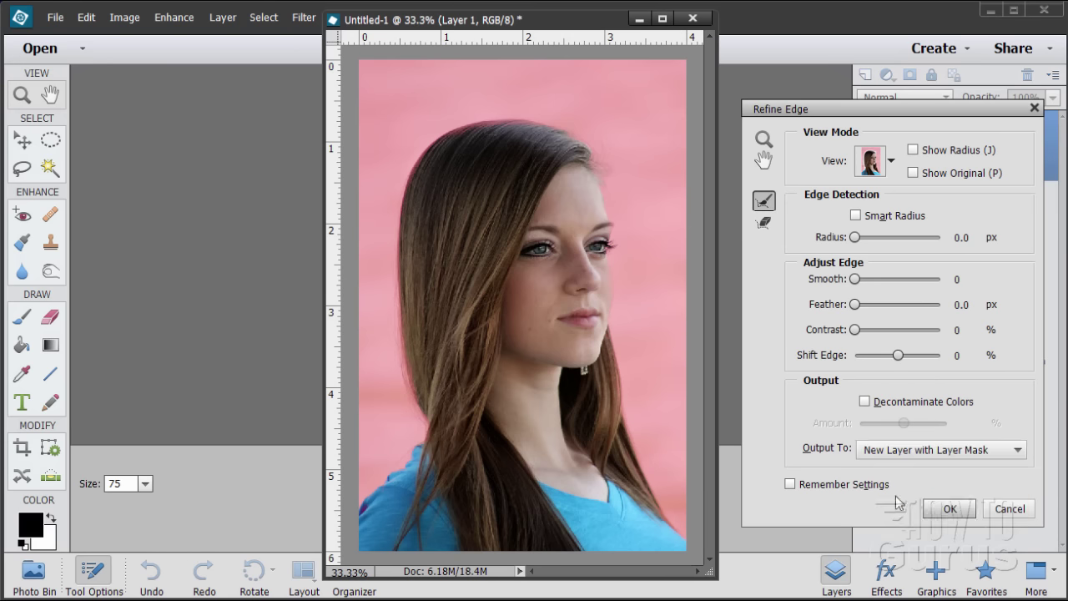
{"action": "left_click", "coordinate": [948, 509]}
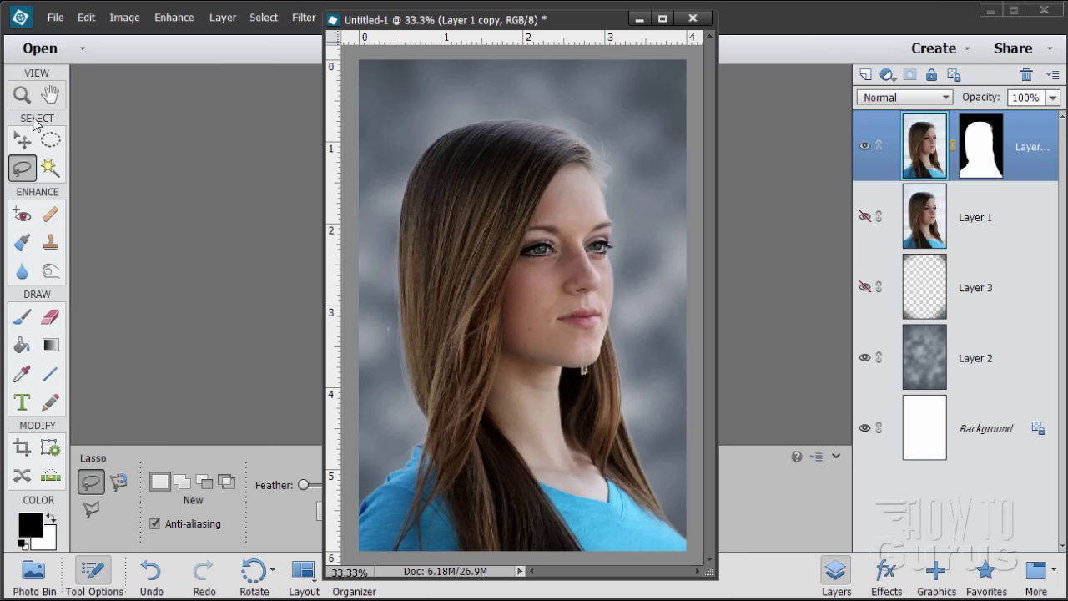
- Zoom in to 200% and examine the cut-out edge from the wispy forehead hair past the eyelashes to the chin
{"action": "left_click", "coordinate": [22, 141]}
{"action": "left_click", "coordinate": [22, 95]}
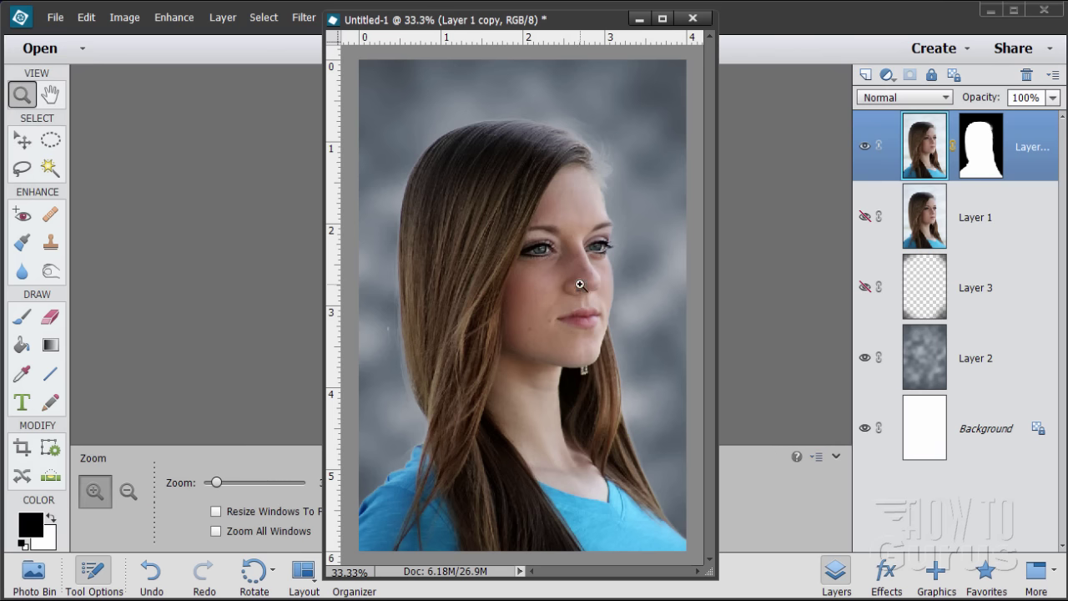
{"action": "left_click", "coordinate": [589, 183]}
{"action": "left_click", "coordinate": [596, 179]}
{"action": "left_click", "coordinate": [596, 180]}
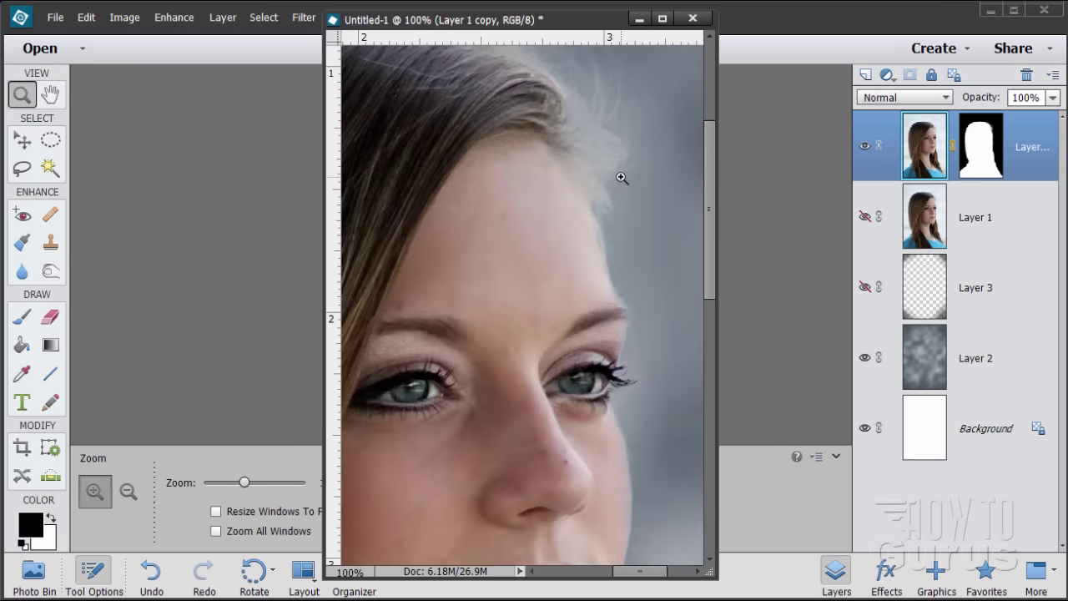
{"action": "left_click", "coordinate": [603, 218]}
{"action": "scroll", "coordinate": [588, 233], "scroll_direction": "up", "scroll_amount": 3}
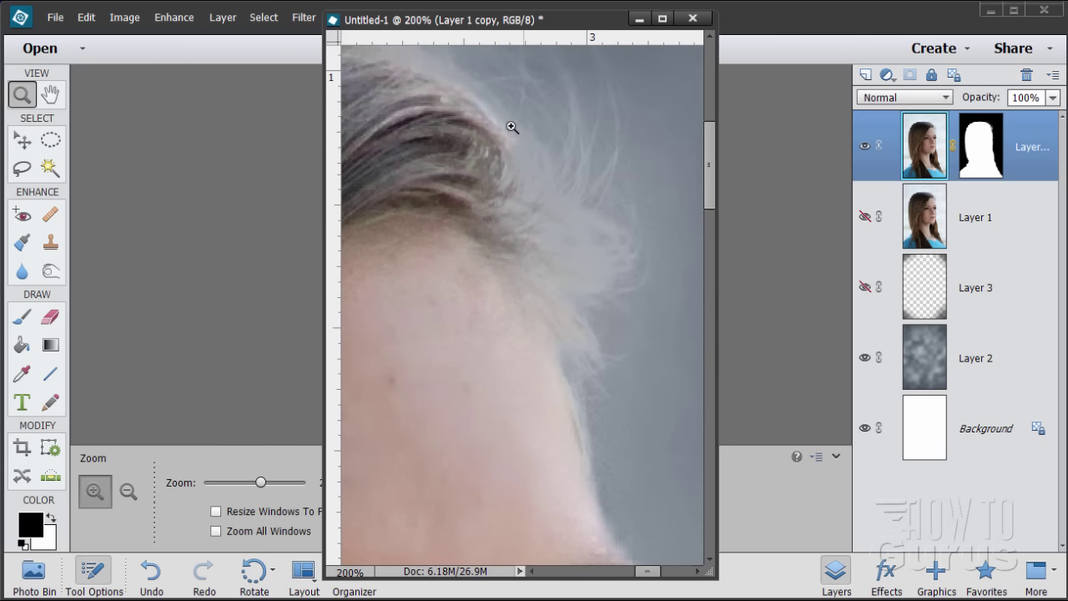
{"action": "scroll", "coordinate": [587, 314], "scroll_direction": "down", "scroll_amount": 5}
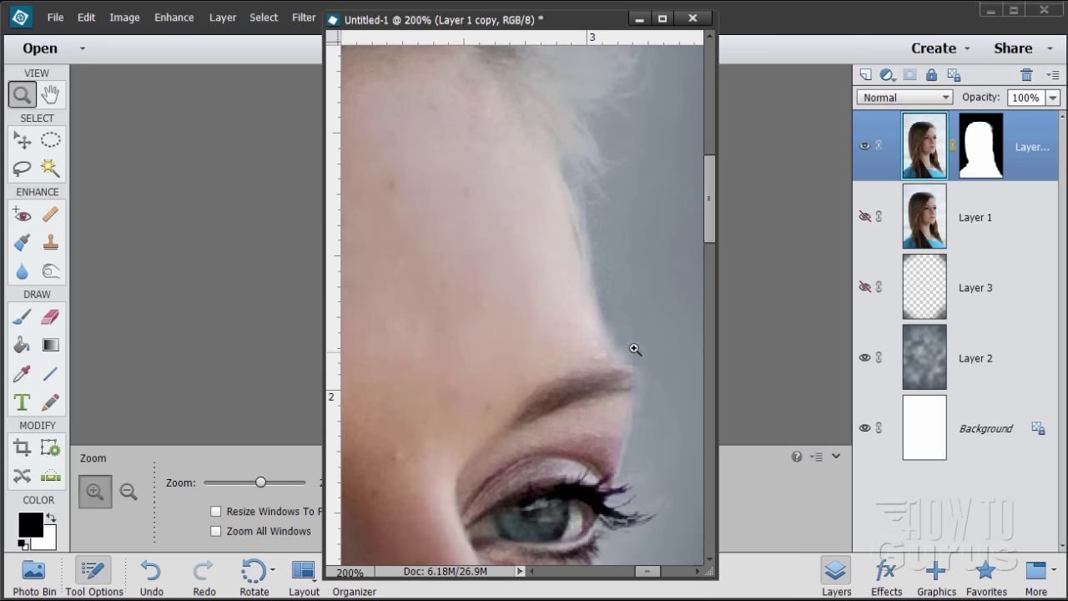
{"action": "scroll", "coordinate": [634, 349], "scroll_direction": "down", "scroll_amount": 3}
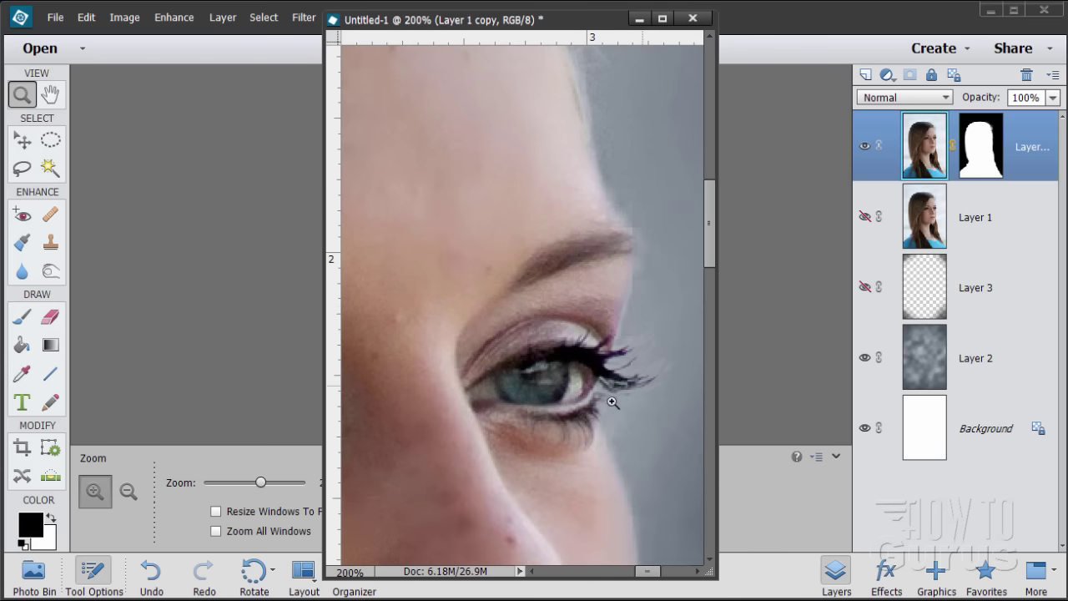
{"action": "scroll", "coordinate": [689, 381], "scroll_direction": "down", "scroll_amount": 13}
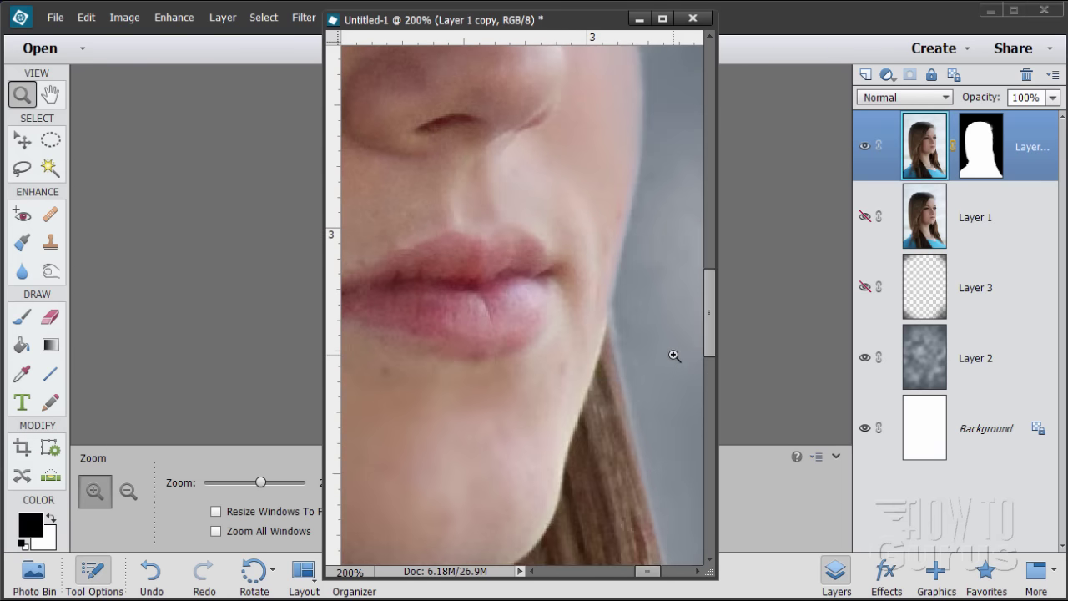
- Examine the cut-out edge at 200% over the forehead, crown and back hair down to the shoulder, ending on the full portrait
{"action": "scroll", "coordinate": [647, 365], "scroll_direction": "up", "scroll_amount": 20}
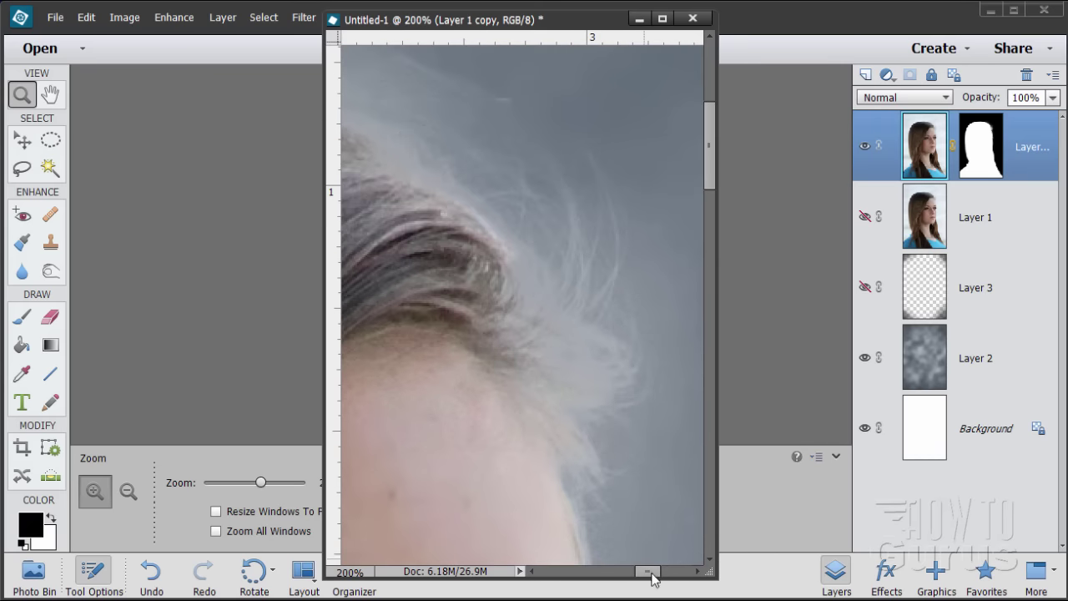
{"action": "left_click_drag", "start_coordinate": [651, 583], "coordinate": [630, 568]}
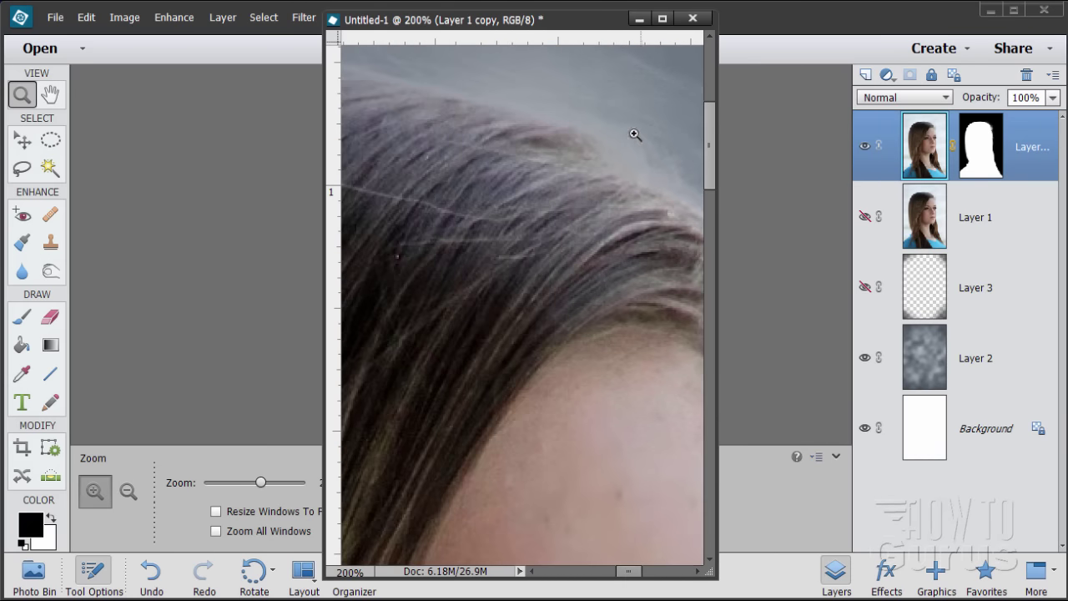
{"action": "left_click_drag", "start_coordinate": [621, 578], "coordinate": [549, 576]}
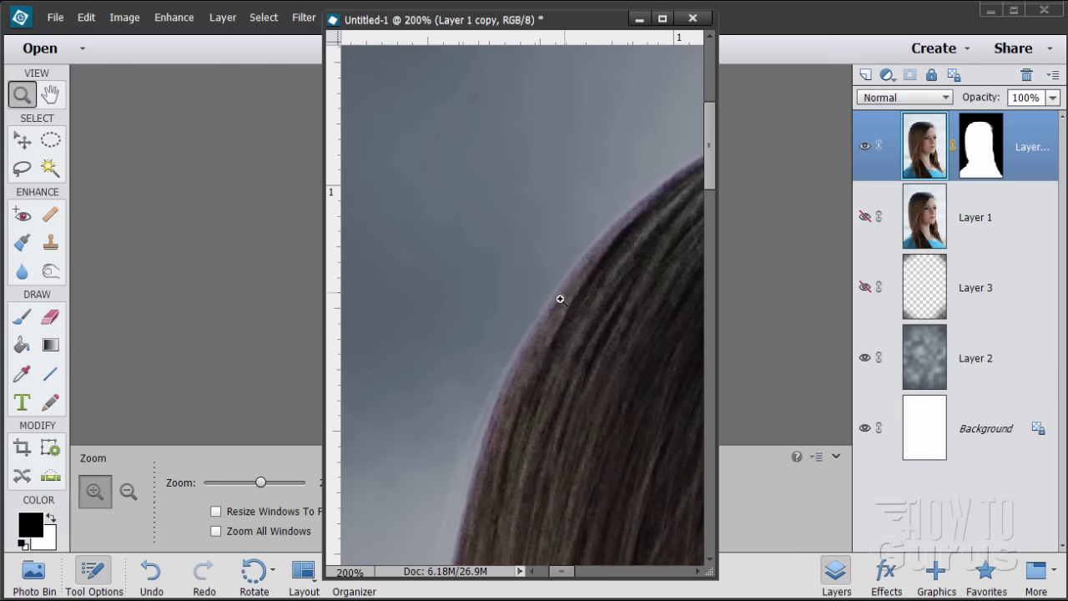
{"action": "scroll", "coordinate": [476, 473], "scroll_direction": "down", "scroll_amount": 6}
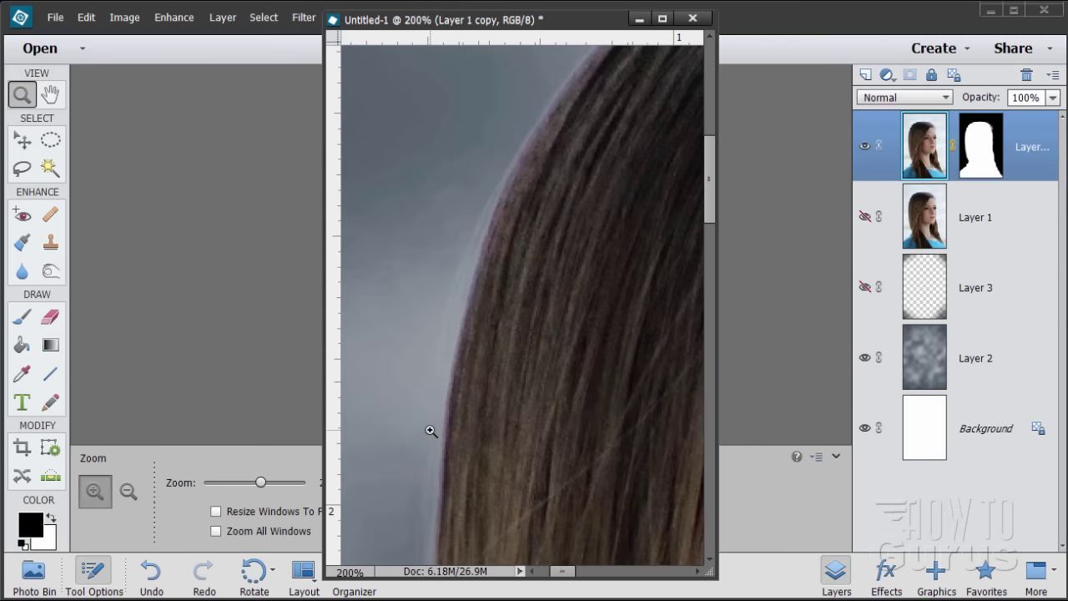
{"action": "scroll", "coordinate": [430, 431], "scroll_direction": "down", "scroll_amount": 3}
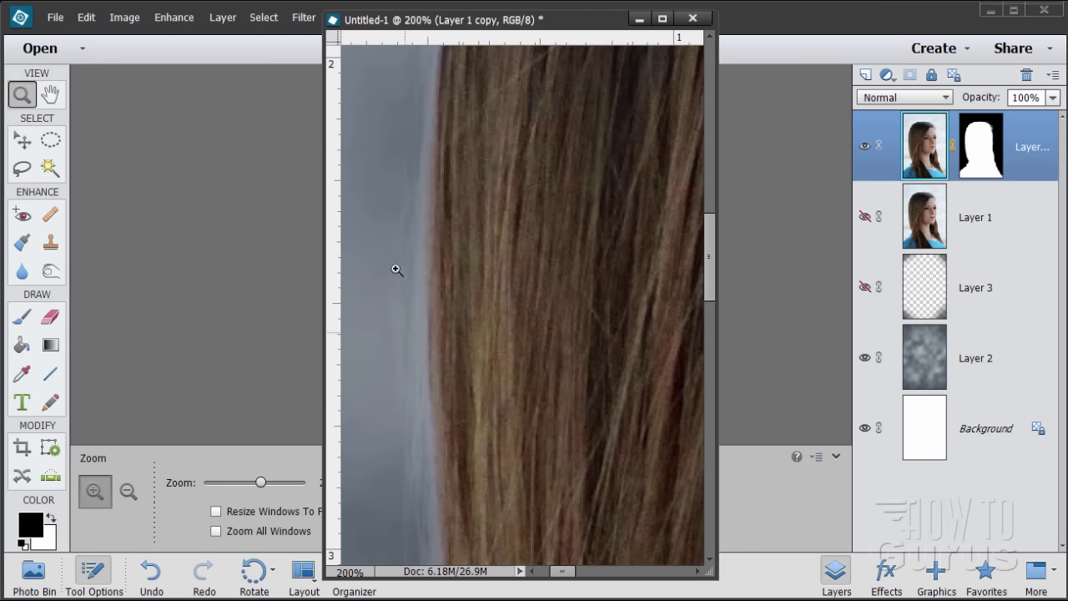
{"action": "scroll", "coordinate": [427, 388], "scroll_direction": "down", "scroll_amount": 5}
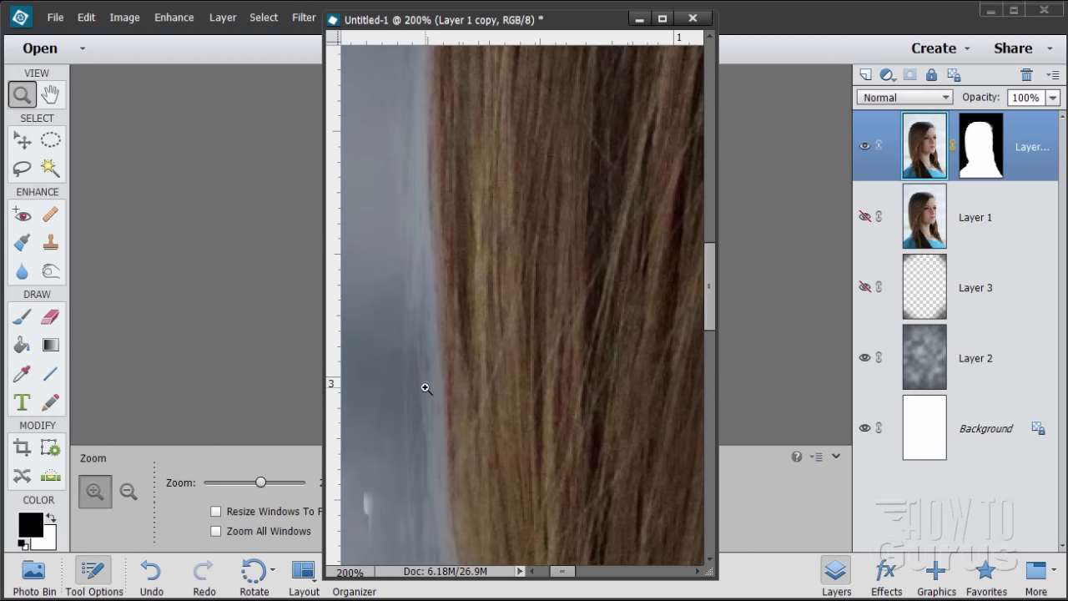
{"action": "scroll", "coordinate": [426, 388], "scroll_direction": "down", "scroll_amount": 5}
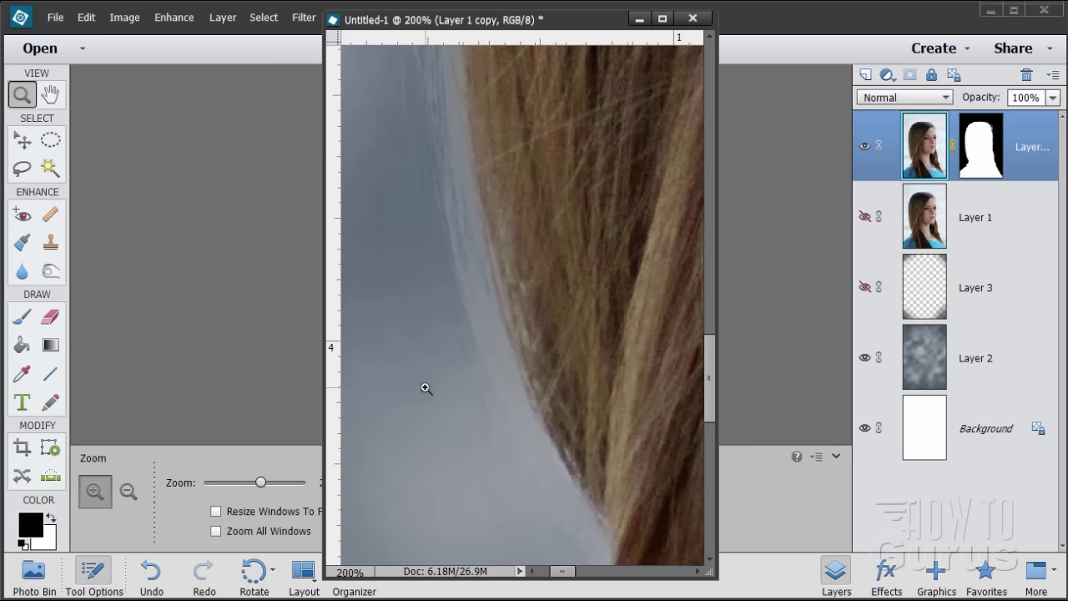
{"action": "left_click", "coordinate": [534, 355], "text": "alt"}
{"action": "left_click", "coordinate": [560, 310], "text": "alt"}
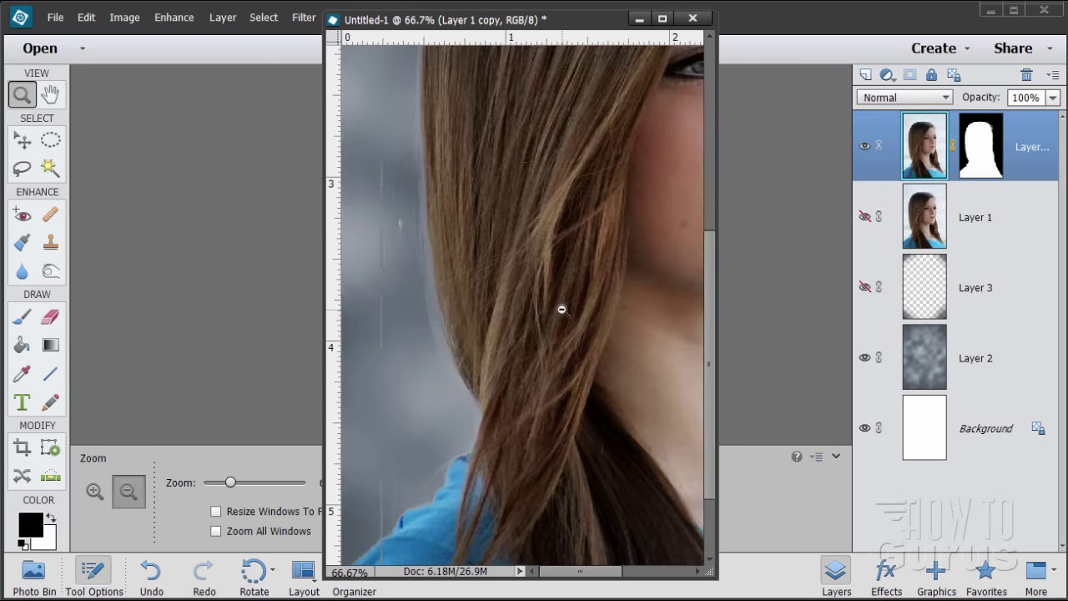
{"action": "left_click", "coordinate": [562, 310], "text": "alt"}
{"action": "left_click", "coordinate": [561, 310], "text": "alt"}
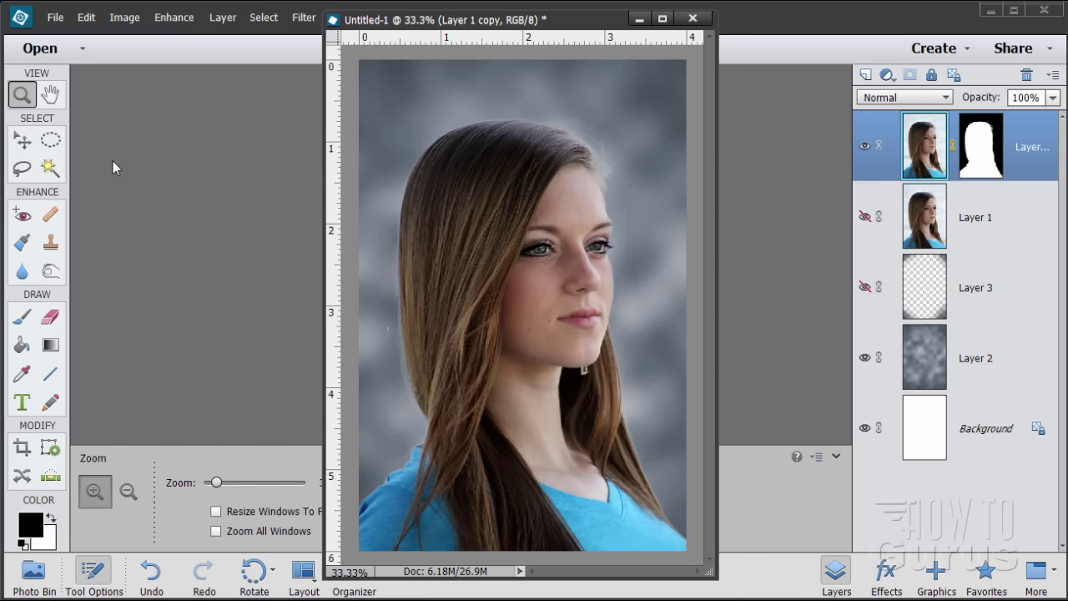
- Shift the masked portrait toward the right of the canvas so its left border falls inside the image
{"action": "key", "text": "v"}
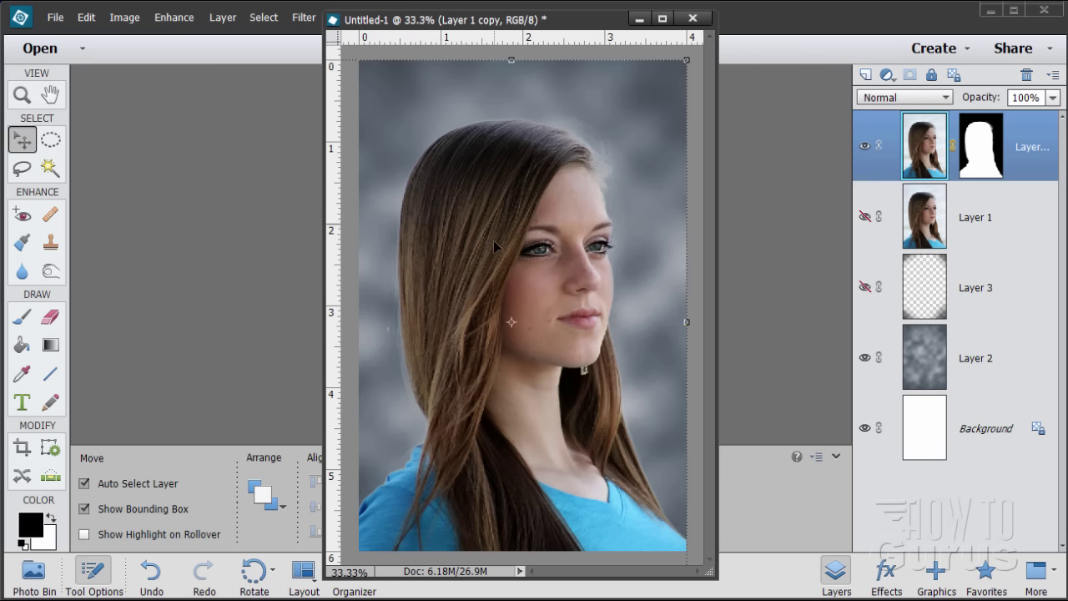
{"action": "left_click_drag", "start_coordinate": [479, 289], "coordinate": [487, 288]}
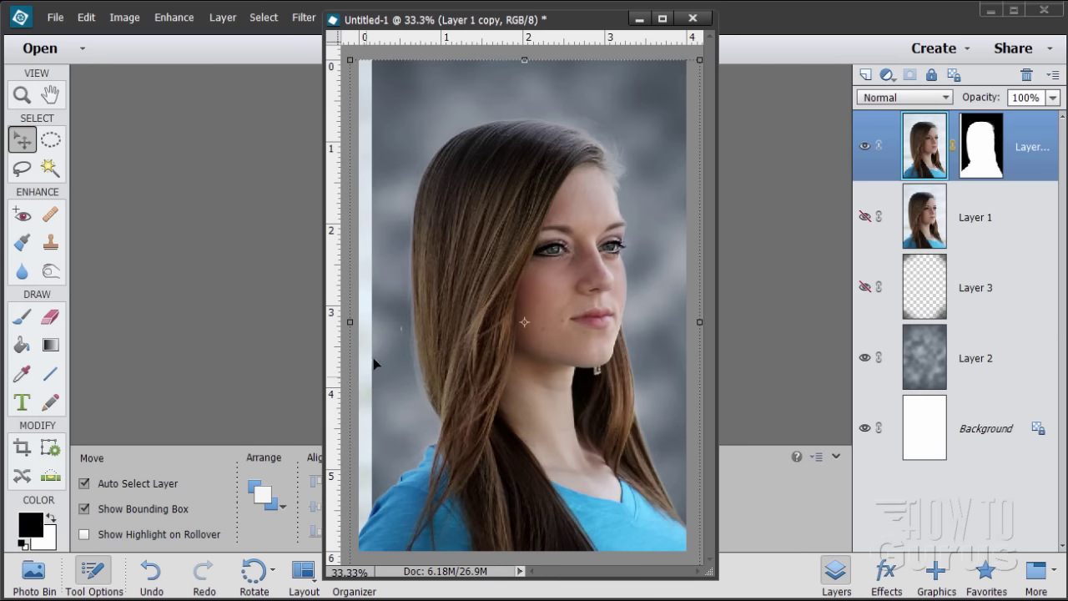
{"action": "mouse_move", "coordinate": [534, 192]}
{"action": "left_mouse_down"}
{"action": "mouse_move", "coordinate": [533, 393]}
{"action": "mouse_move", "coordinate": [539, 190]}
{"action": "left_mouse_up"}
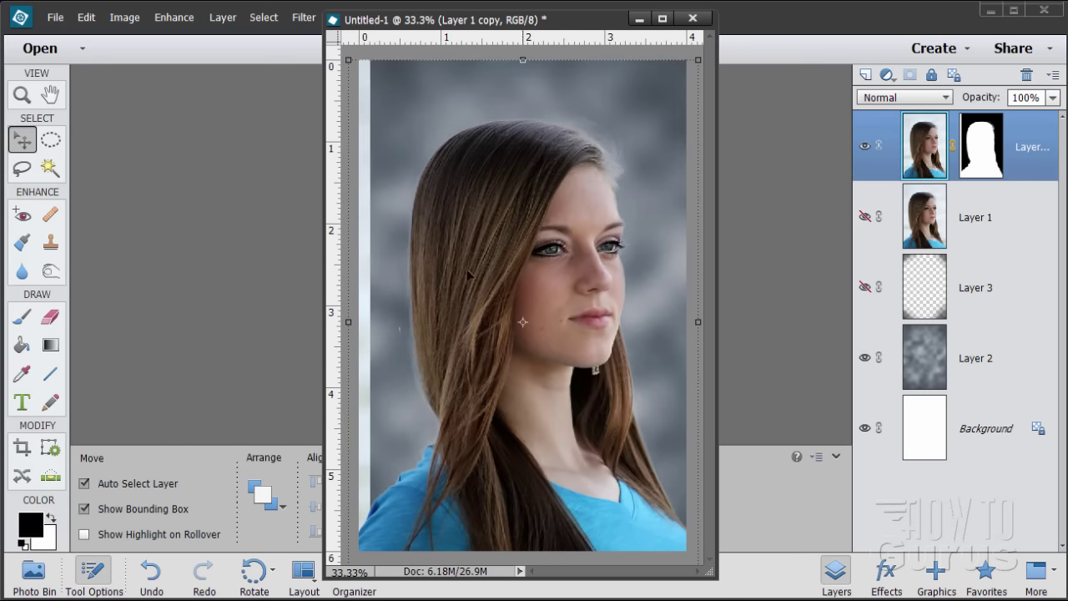
{"action": "left_click_drag", "start_coordinate": [474, 281], "coordinate": [582, 289]}
{"action": "mouse_move", "coordinate": [510, 287]}
{"action": "left_mouse_down"}
{"action": "mouse_move", "coordinate": [486, 282]}
{"action": "mouse_move", "coordinate": [512, 290]}
{"action": "left_mouse_up"}
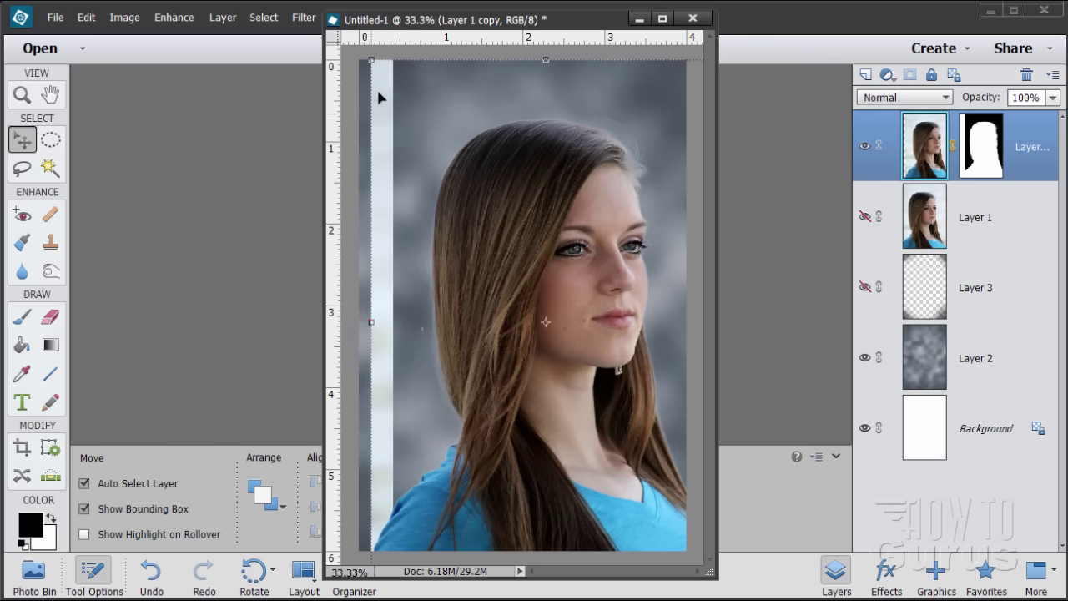
{"action": "mouse_move", "coordinate": [496, 192]}
{"action": "left_mouse_down"}
{"action": "mouse_move", "coordinate": [498, 208]}
{"action": "mouse_move", "coordinate": [497, 193]}
{"action": "left_mouse_up"}
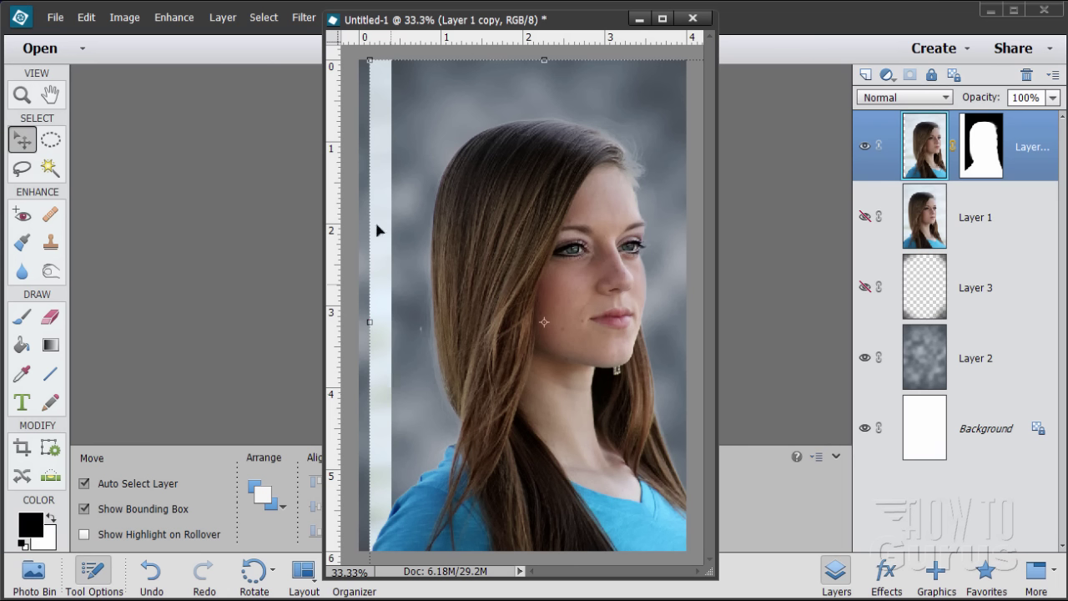
- Paint black on the portrait's layer mask with a 101 px brush at 100% opacity to hide the bright strip along its left border
{"action": "left_click", "coordinate": [990, 163]}
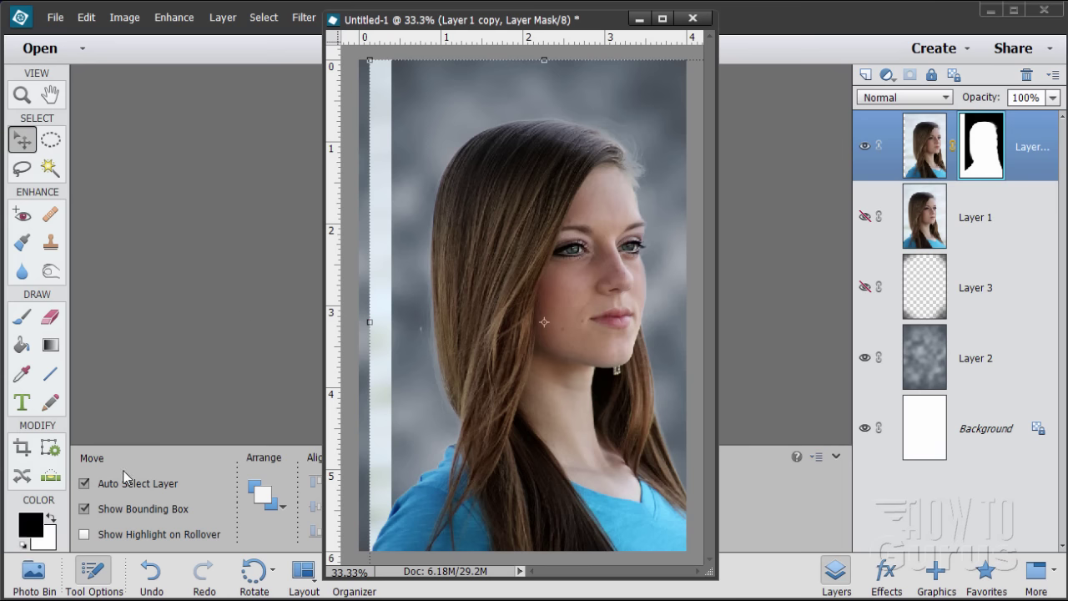
{"action": "left_click", "coordinate": [22, 316]}
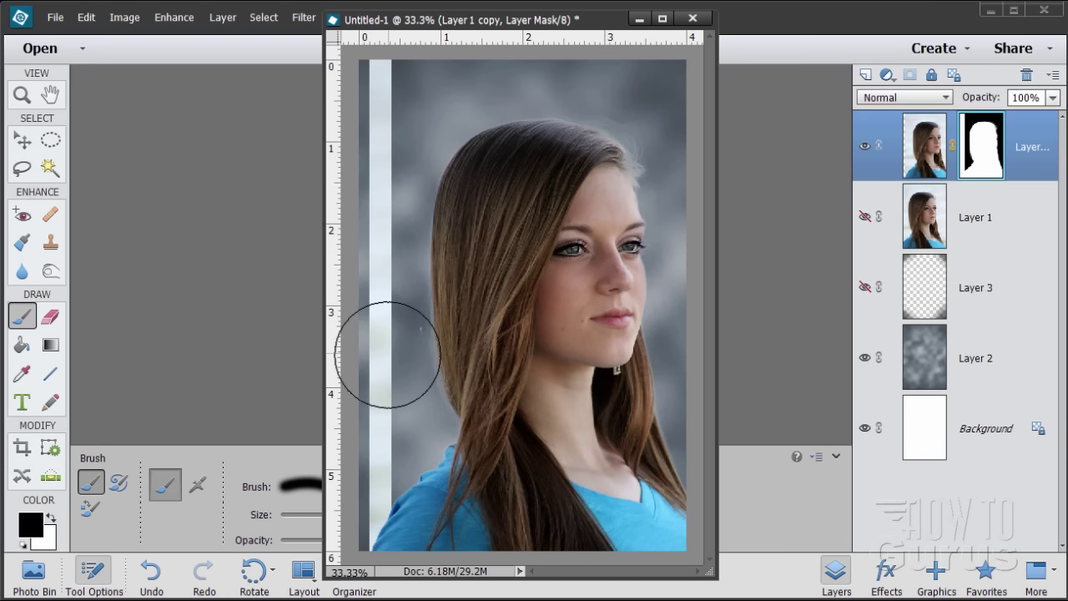
{"action": "left_click_drag", "start_coordinate": [511, 25], "coordinate": [643, 19]}
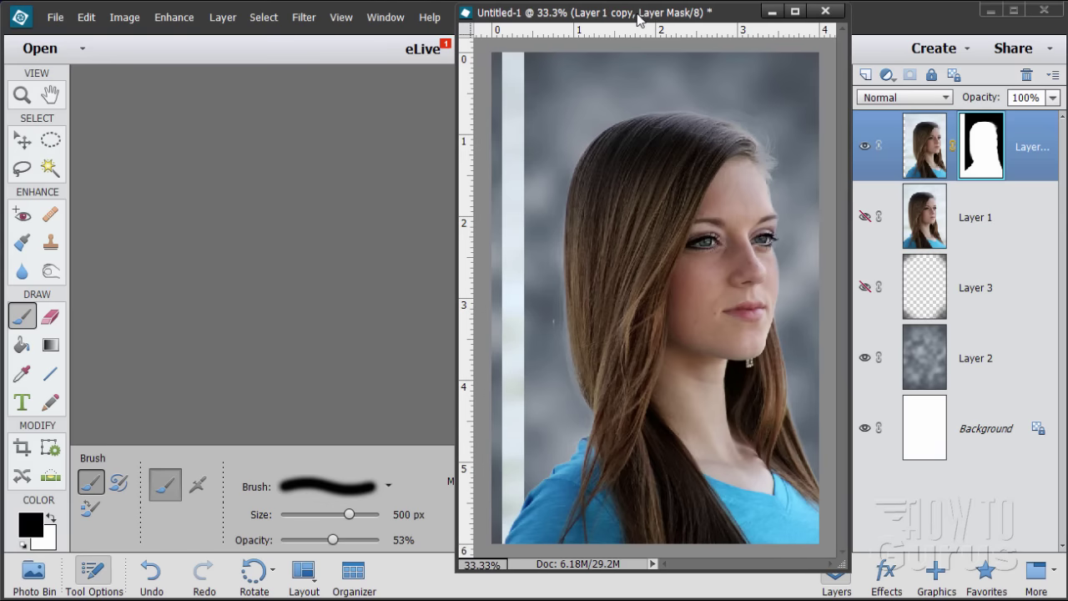
{"action": "left_click", "coordinate": [298, 516]}
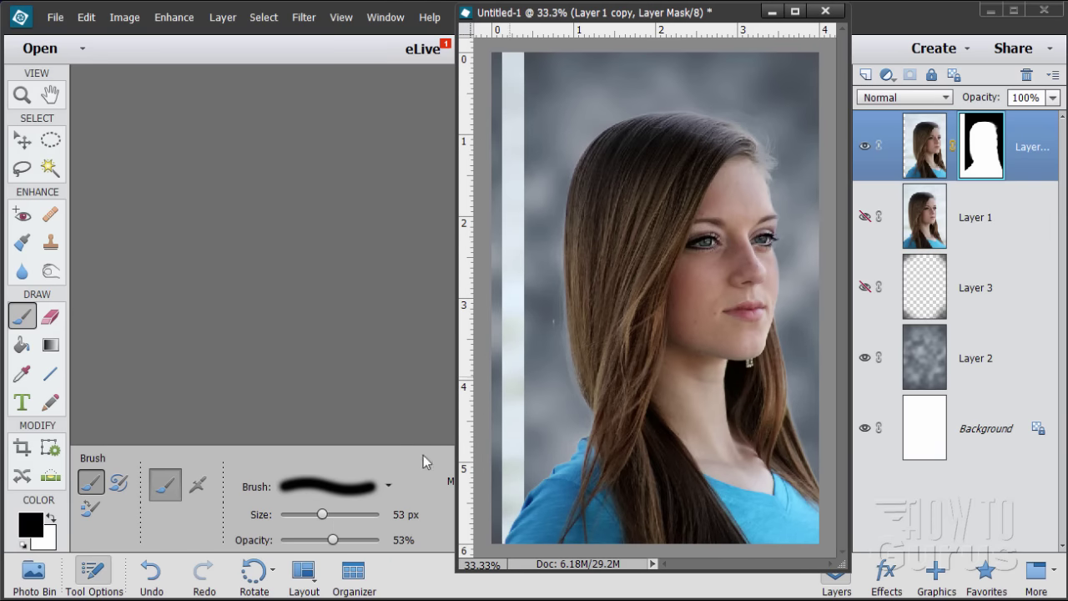
{"action": "left_click_drag", "start_coordinate": [328, 522], "coordinate": [345, 518]}
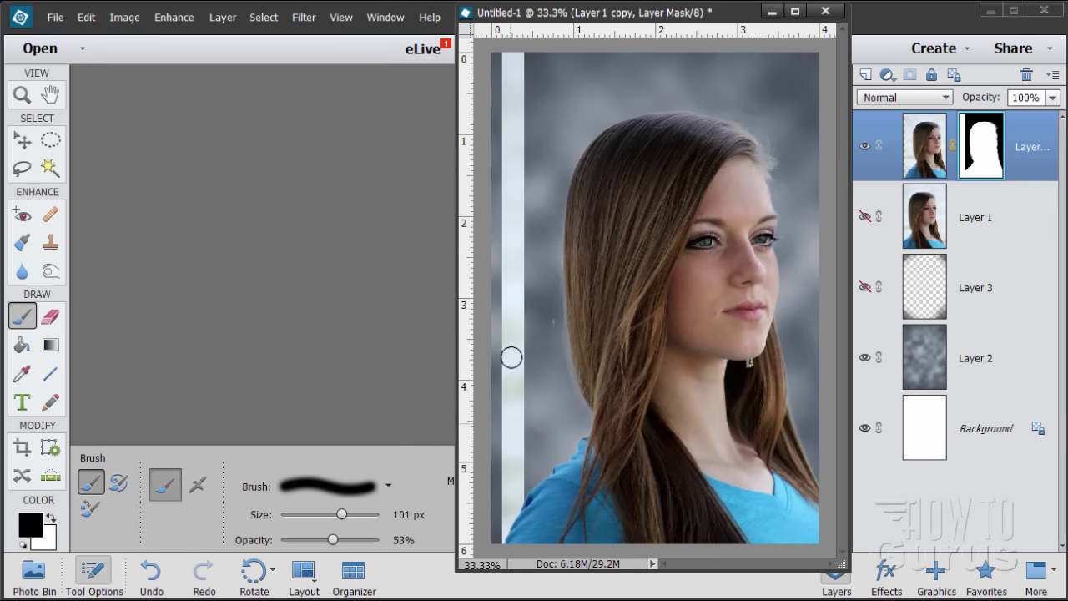
{"action": "mouse_move", "coordinate": [501, 105]}
{"action": "left_mouse_down"}
{"action": "mouse_move", "coordinate": [507, 75]}
{"action": "mouse_move", "coordinate": [482, 167]}
{"action": "left_mouse_up"}
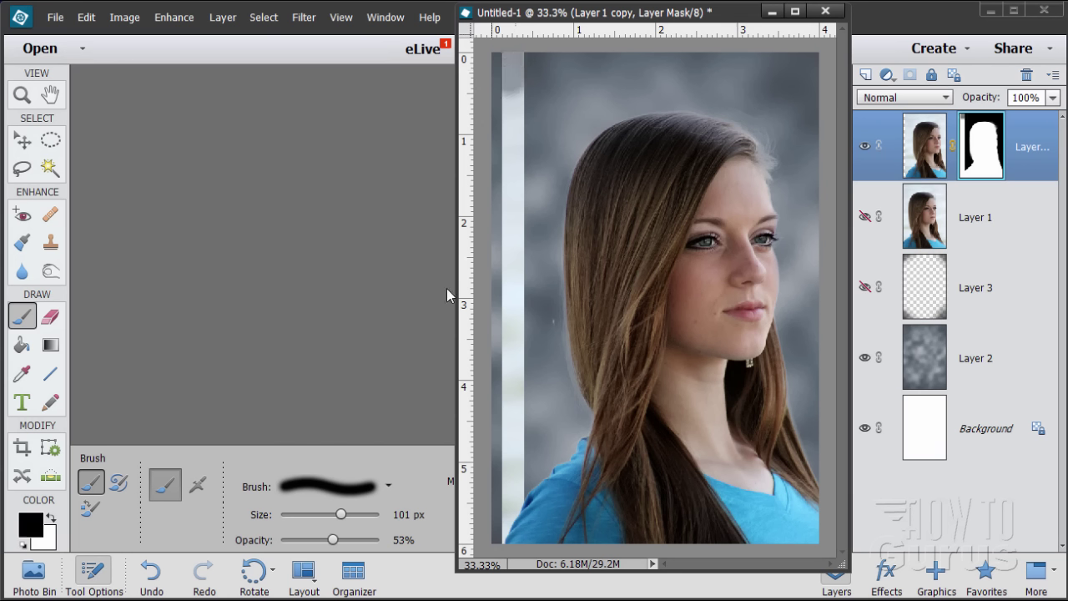
{"action": "left_click_drag", "start_coordinate": [345, 538], "coordinate": [422, 541]}
{"action": "mouse_move", "coordinate": [529, 99]}
{"action": "left_mouse_down"}
{"action": "mouse_move", "coordinate": [503, 51]}
{"action": "mouse_move", "coordinate": [505, 123]}
{"action": "mouse_move", "coordinate": [522, 163]}
{"action": "mouse_move", "coordinate": [506, 110]}
{"action": "mouse_move", "coordinate": [519, 253]}
{"action": "mouse_move", "coordinate": [514, 235]}
{"action": "mouse_move", "coordinate": [503, 268]}
{"action": "mouse_move", "coordinate": [526, 389]}
{"action": "mouse_move", "coordinate": [521, 332]}
{"action": "mouse_move", "coordinate": [508, 358]}
{"action": "left_mouse_up"}
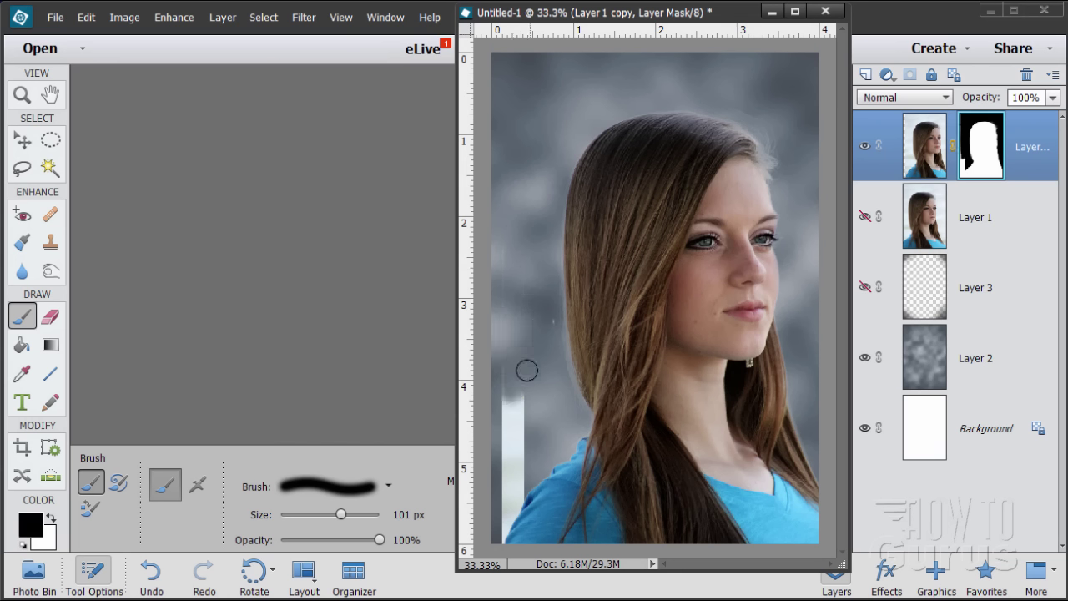
{"action": "left_click_drag", "start_coordinate": [518, 382], "coordinate": [511, 480]}
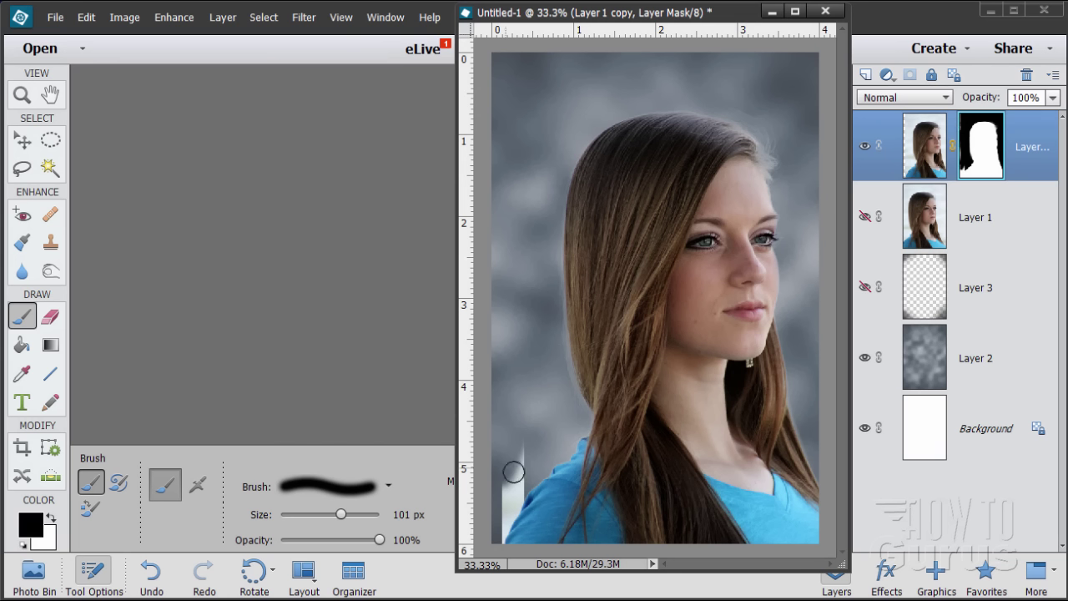
{"action": "mouse_move", "coordinate": [510, 464]}
{"action": "left_mouse_down"}
{"action": "mouse_move", "coordinate": [512, 492]}
{"action": "mouse_move", "coordinate": [518, 484]}
{"action": "left_mouse_up"}
{"action": "left_click_drag", "start_coordinate": [515, 490], "coordinate": [497, 541]}
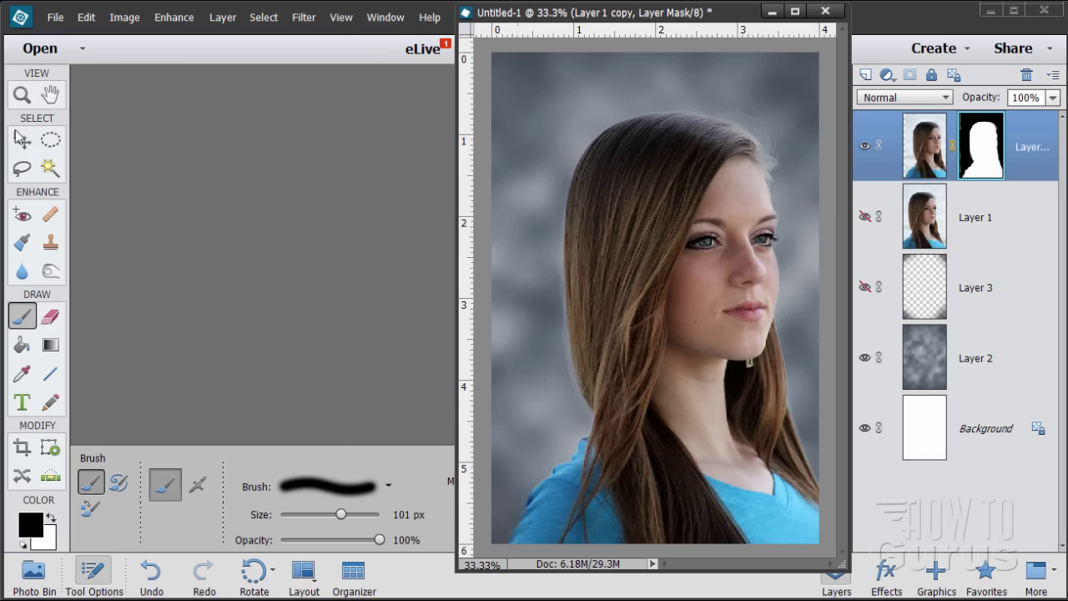
- Move the masked portrait back to the left until its bounding box lines up with the canvas edges
{"action": "key", "text": "v"}
{"action": "left_click_drag", "start_coordinate": [644, 288], "coordinate": [612, 293]}
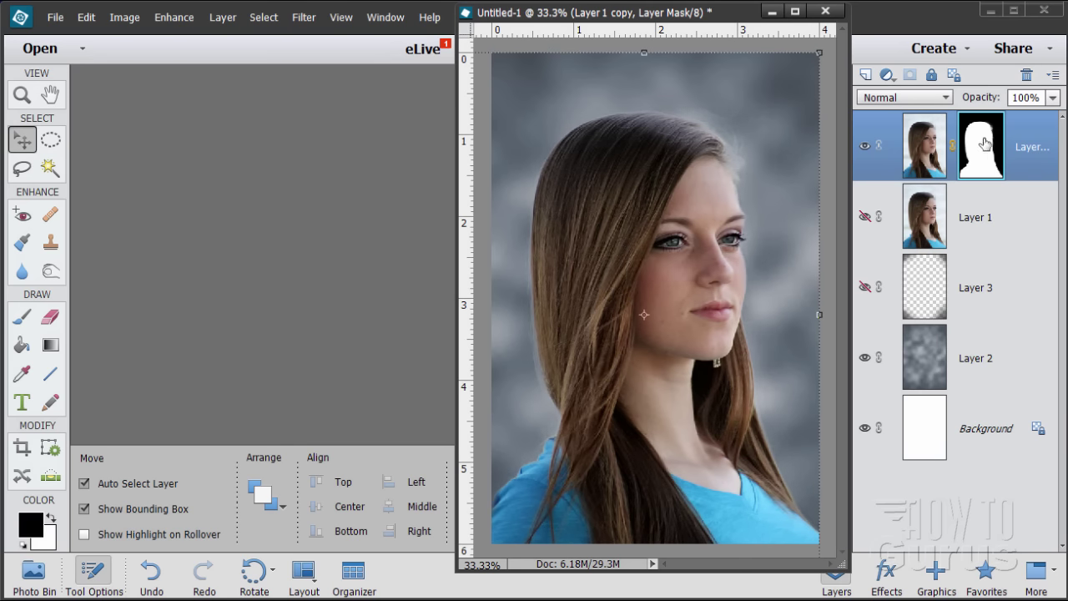
{"action": "mouse_move", "coordinate": [608, 340]}
{"action": "left_mouse_down"}
{"action": "mouse_move", "coordinate": [645, 334]}
{"action": "mouse_move", "coordinate": [612, 334]}
{"action": "left_mouse_up"}
{"action": "left_click_drag", "start_coordinate": [706, 18], "coordinate": [610, 36]}
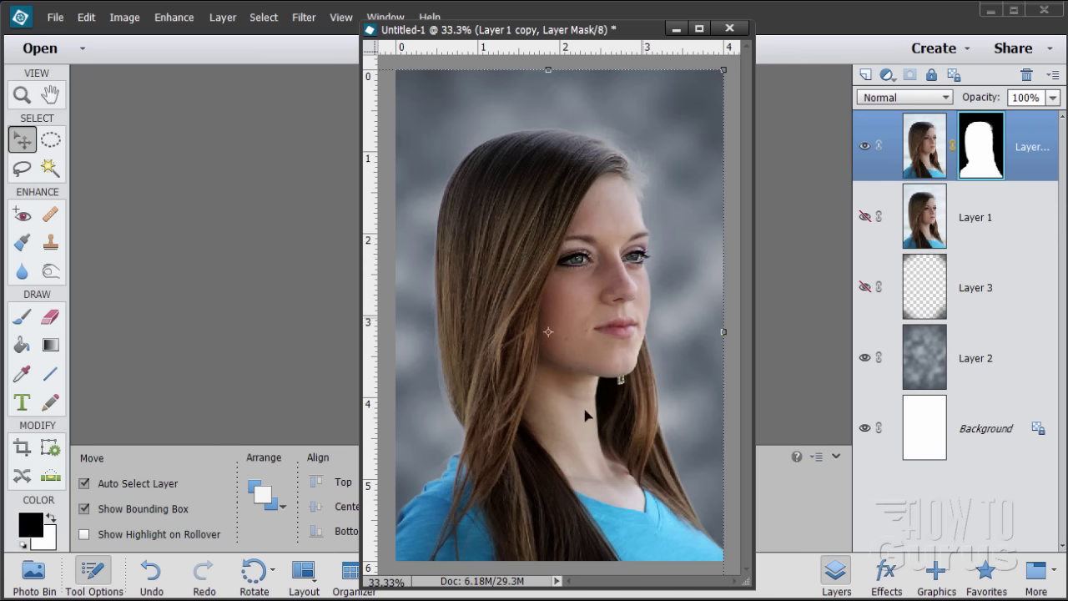
- Target the portrait layer's image instead of its mask and set up the Burn tool with the Highlights range
{"action": "left_click", "coordinate": [929, 138]}
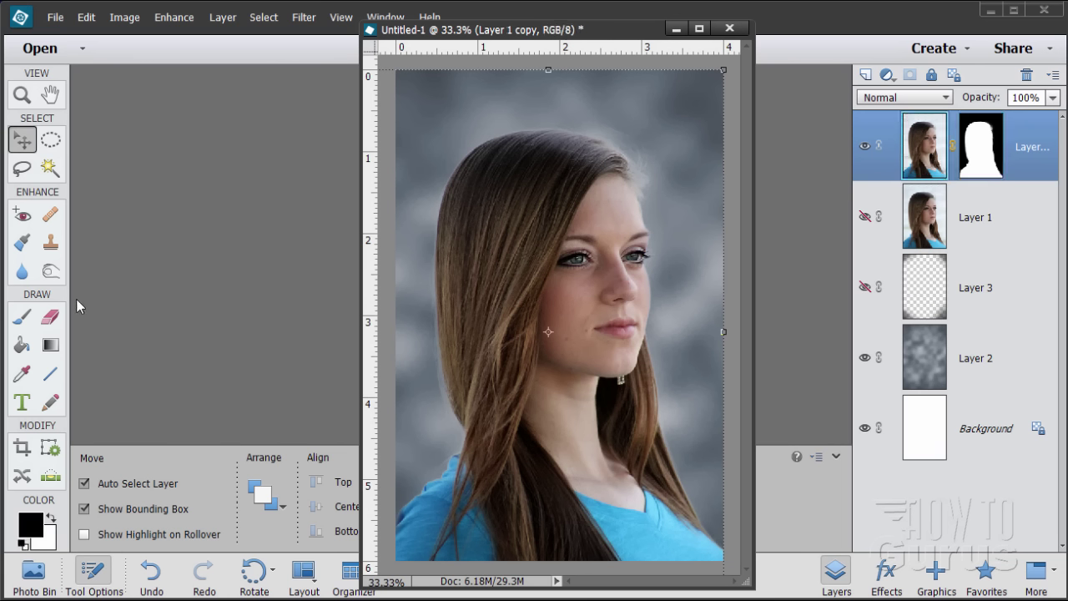
{"action": "left_click", "coordinate": [52, 273]}
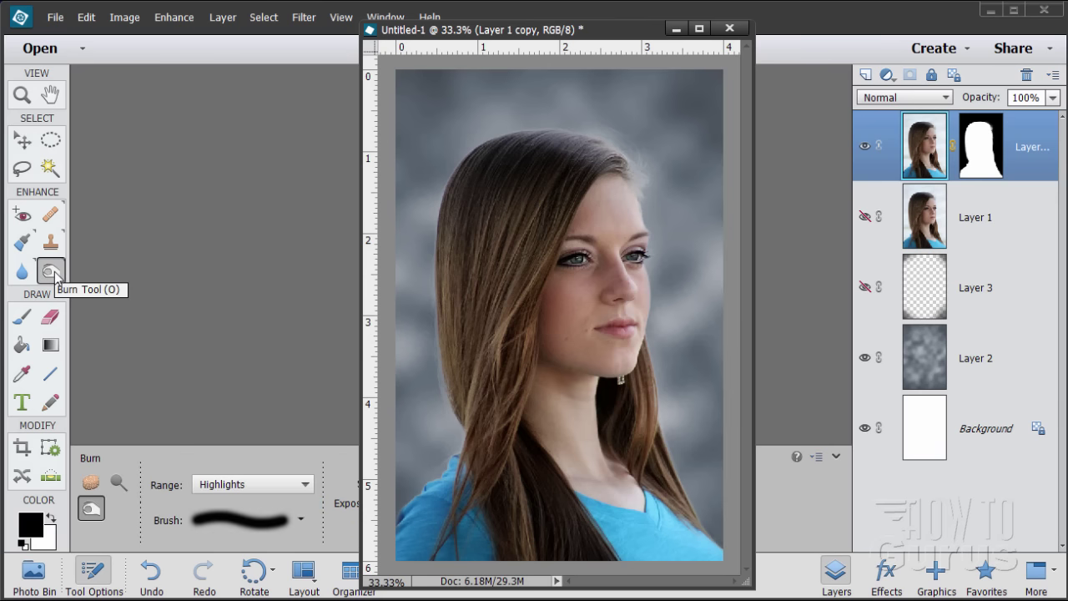
{"action": "left_click", "coordinate": [119, 481]}
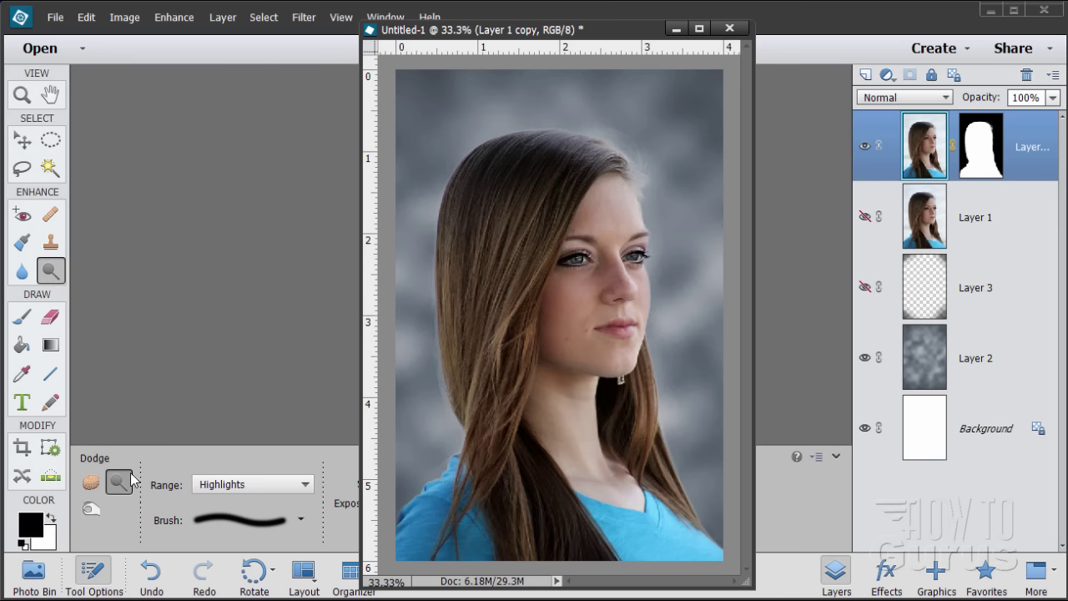
{"action": "left_click", "coordinate": [91, 508]}
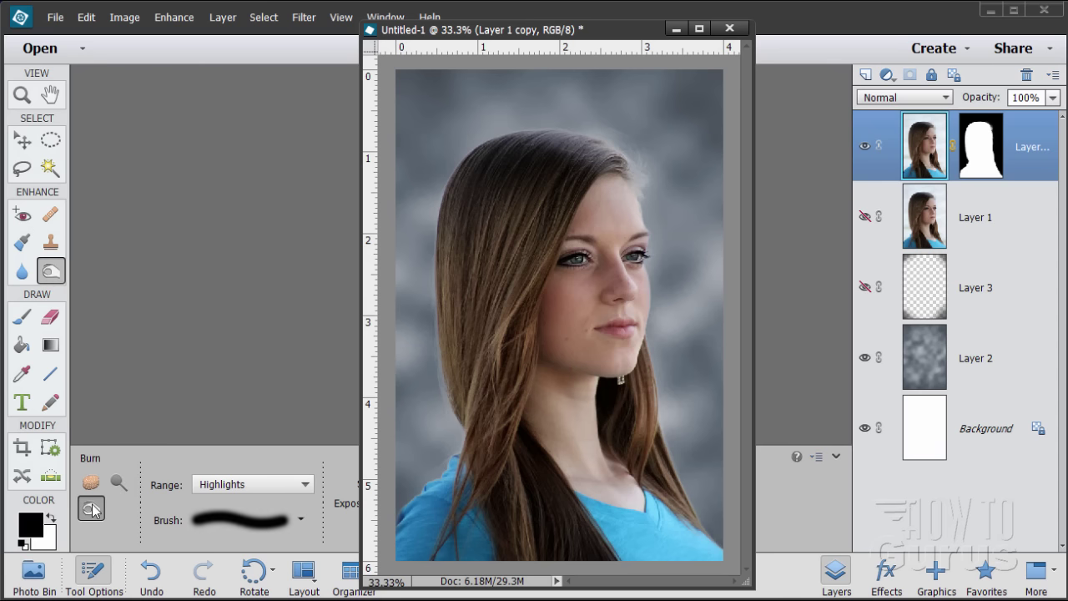
{"action": "left_click", "coordinate": [251, 484]}
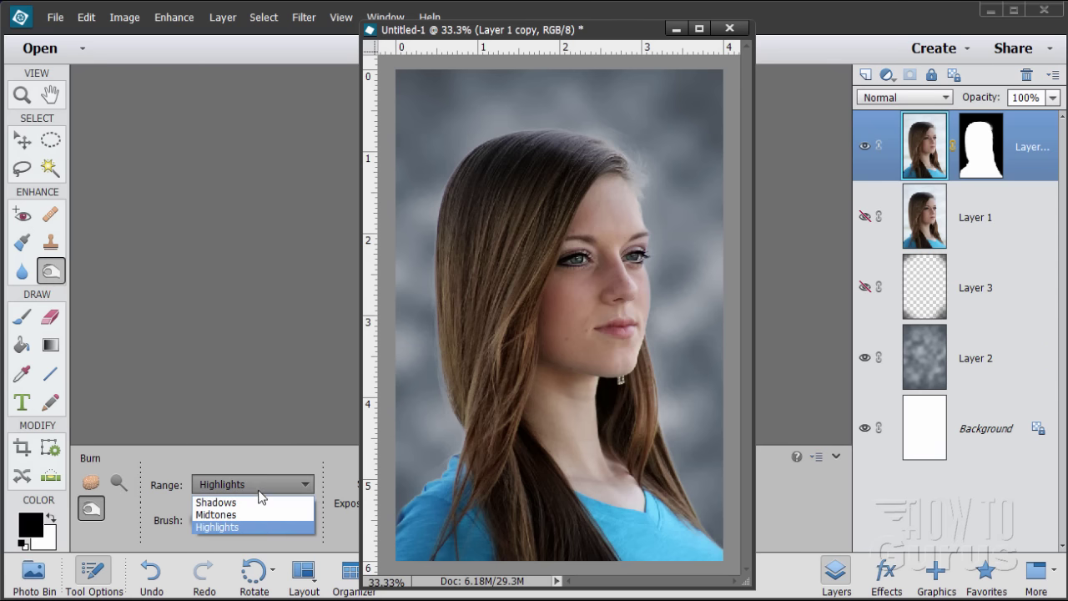
{"action": "left_click", "coordinate": [212, 527]}
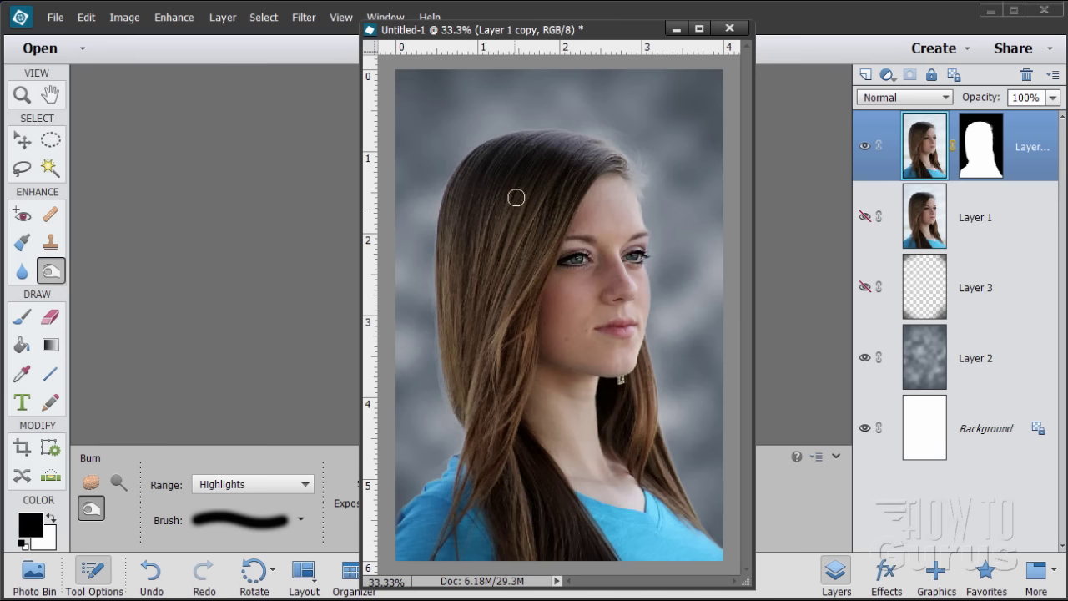
{"action": "left_click_drag", "start_coordinate": [612, 39], "coordinate": [855, 39]}
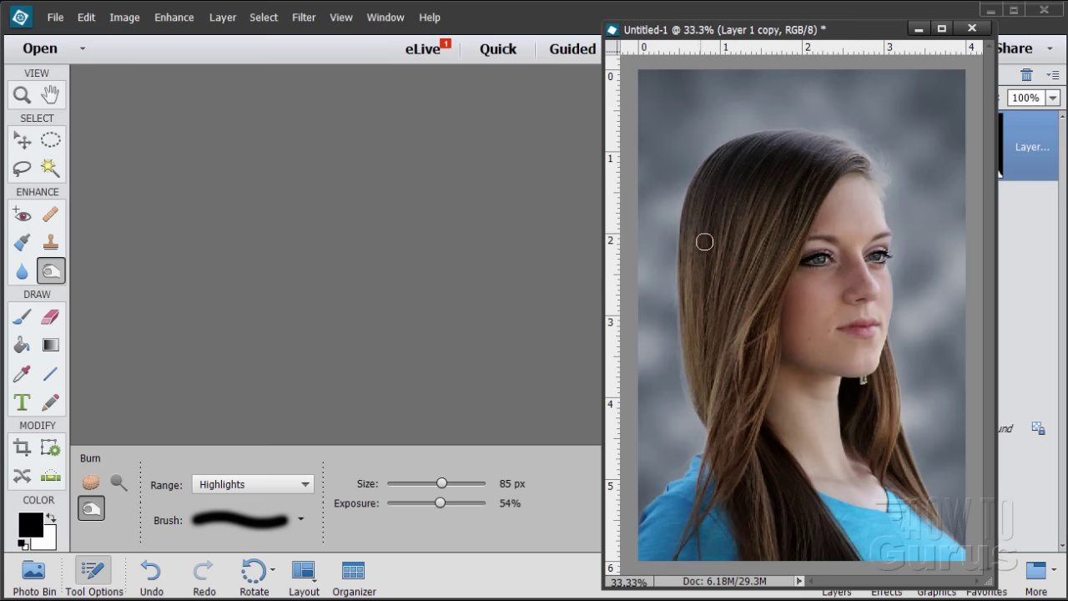
{"action": "left_click_drag", "start_coordinate": [785, 37], "coordinate": [532, 33]}
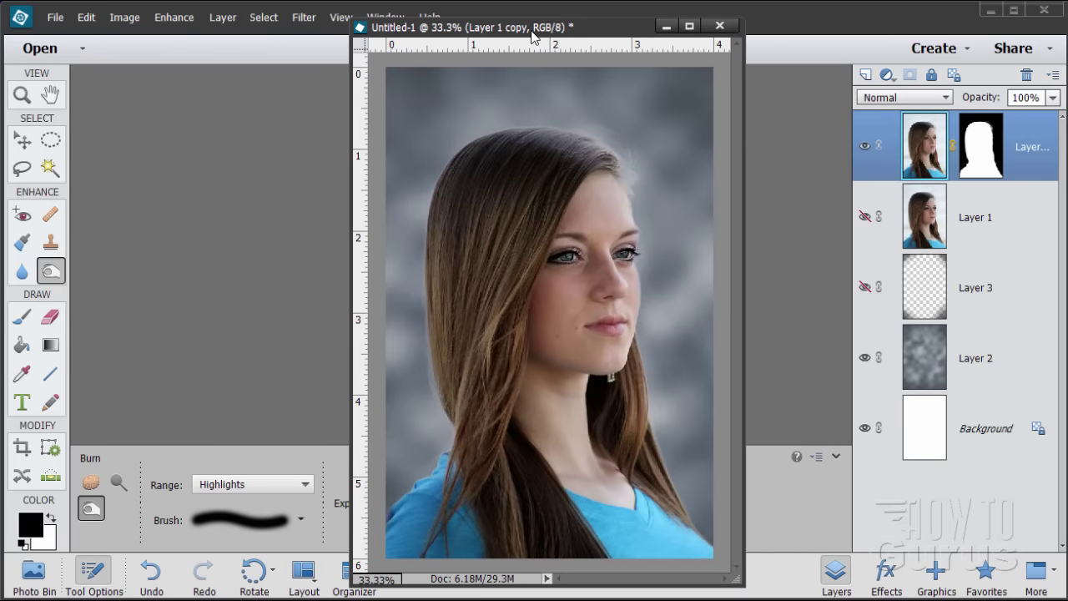
- Burn the light fringe along the outer edge of the long hair just above the blue shoulder
{"action": "left_click", "coordinate": [23, 97]}
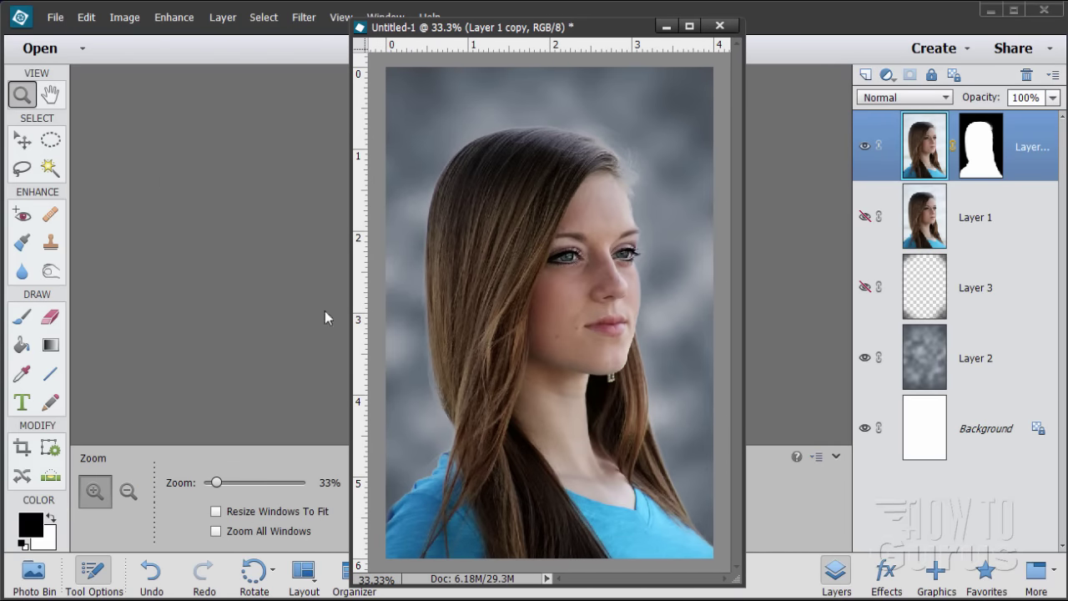
{"action": "left_click", "coordinate": [407, 490]}
{"action": "left_click", "coordinate": [420, 476]}
{"action": "left_click", "coordinate": [468, 435]}
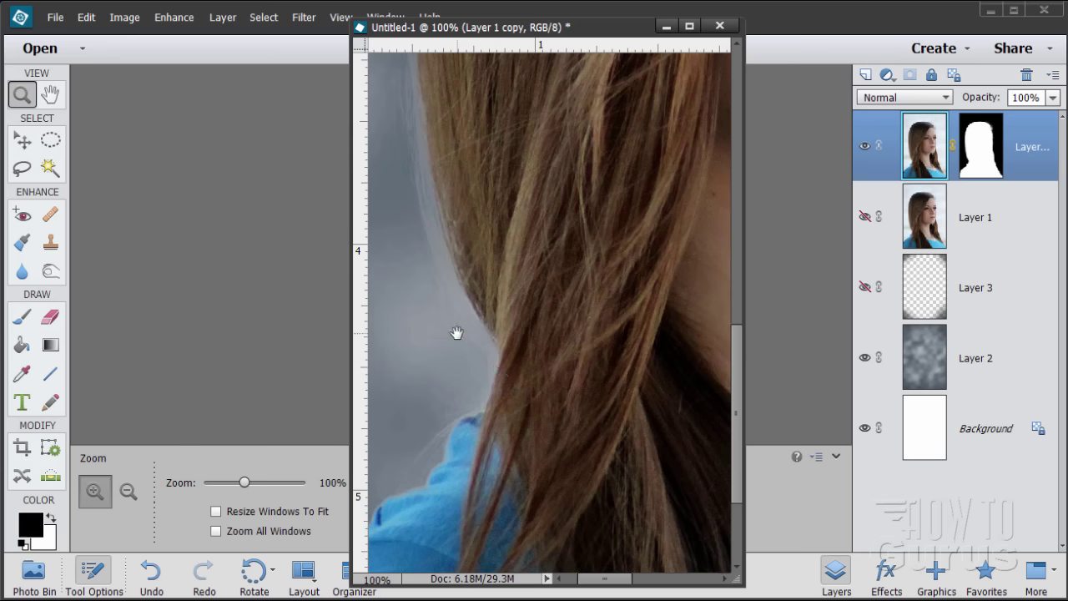
{"action": "left_click_drag", "start_coordinate": [455, 334], "coordinate": [509, 339]}
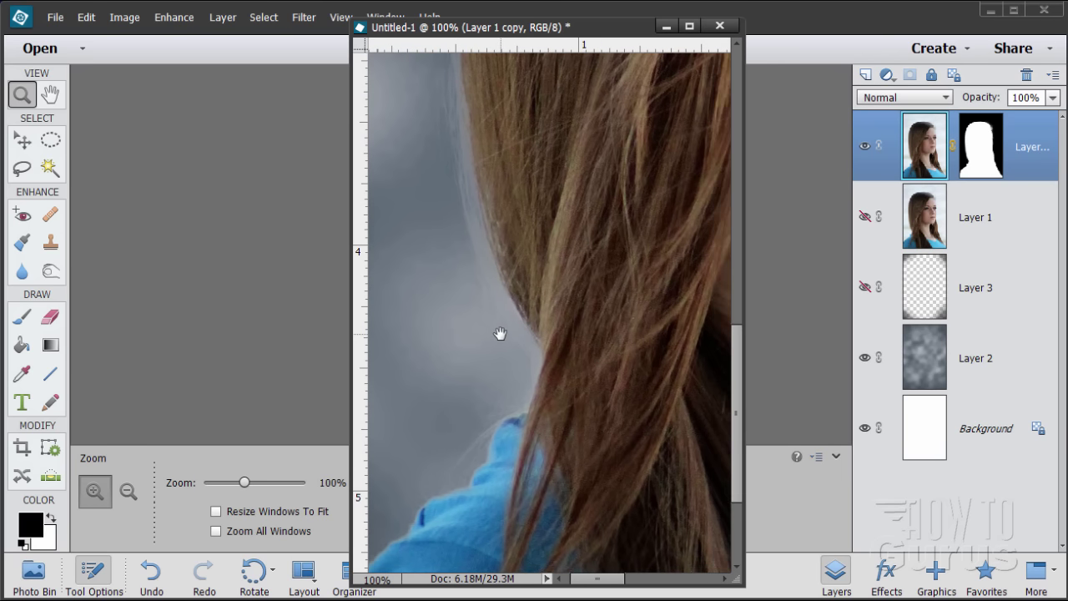
{"action": "left_click", "coordinate": [51, 272]}
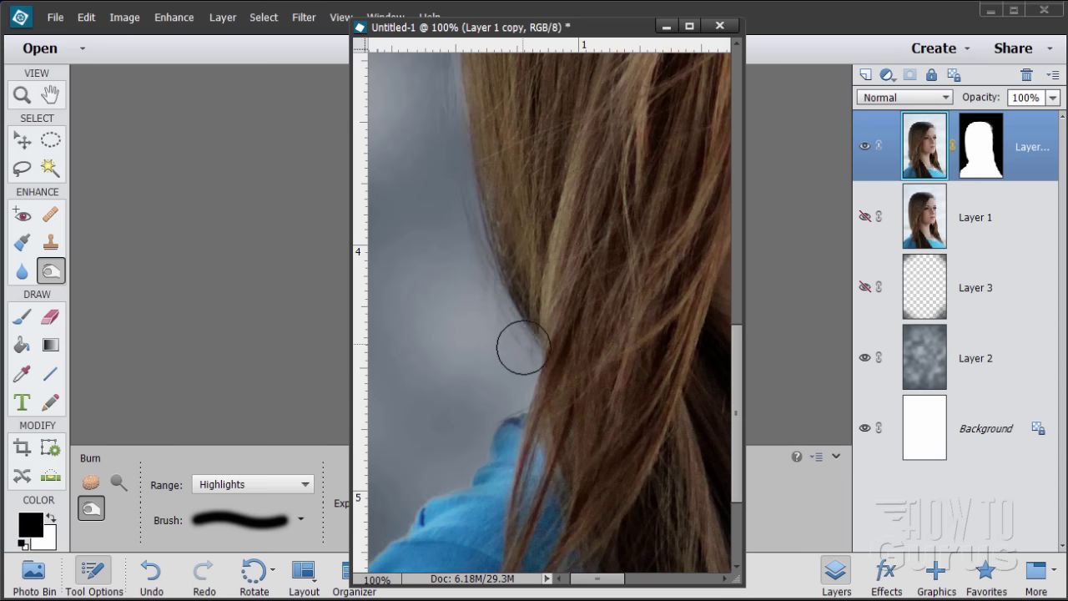
- Burn the pale halo along the back edge of the hair, working upward from the shoulder toward the crown
{"action": "mouse_move", "coordinate": [527, 253]}
{"action": "left_mouse_down"}
{"action": "mouse_move", "coordinate": [518, 200]}
{"action": "mouse_move", "coordinate": [484, 417]}
{"action": "left_mouse_up"}
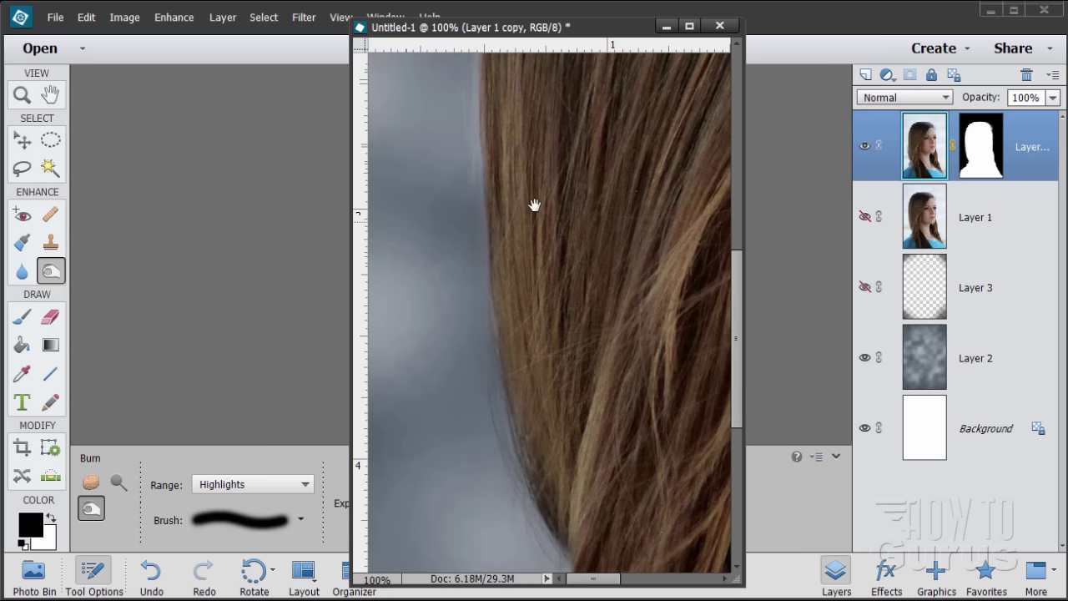
{"action": "mouse_move", "coordinate": [534, 207]}
{"action": "left_mouse_down"}
{"action": "mouse_move", "coordinate": [504, 434]}
{"action": "mouse_move", "coordinate": [472, 227]}
{"action": "mouse_move", "coordinate": [459, 226]}
{"action": "mouse_move", "coordinate": [485, 412]}
{"action": "left_mouse_up"}
{"action": "left_click_drag", "start_coordinate": [551, 236], "coordinate": [541, 404]}
{"action": "mouse_move", "coordinate": [458, 442]}
{"action": "left_mouse_down"}
{"action": "mouse_move", "coordinate": [474, 180]}
{"action": "mouse_move", "coordinate": [431, 370]}
{"action": "left_mouse_up"}
{"action": "left_click_drag", "start_coordinate": [545, 188], "coordinate": [566, 372]}
{"action": "mouse_move", "coordinate": [462, 416]}
{"action": "left_mouse_down"}
{"action": "mouse_move", "coordinate": [510, 226]}
{"action": "mouse_move", "coordinate": [475, 337]}
{"action": "mouse_move", "coordinate": [463, 344]}
{"action": "mouse_move", "coordinate": [520, 235]}
{"action": "mouse_move", "coordinate": [532, 399]}
{"action": "left_mouse_up"}
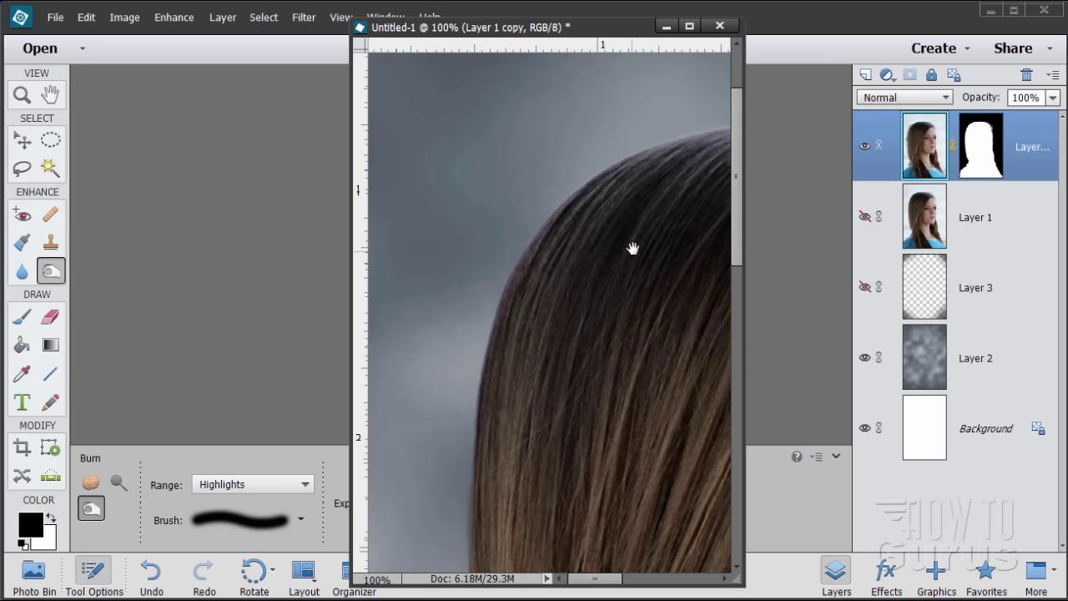
- Burn the bright fringe along the curved top of the head across the crown
{"action": "mouse_move", "coordinate": [632, 245]}
{"action": "left_mouse_down"}
{"action": "mouse_move", "coordinate": [529, 381]}
{"action": "mouse_move", "coordinate": [442, 358]}
{"action": "mouse_move", "coordinate": [537, 243]}
{"action": "mouse_move", "coordinate": [434, 358]}
{"action": "mouse_move", "coordinate": [579, 250]}
{"action": "left_mouse_up"}
{"action": "left_click_drag", "start_coordinate": [603, 327], "coordinate": [568, 326]}
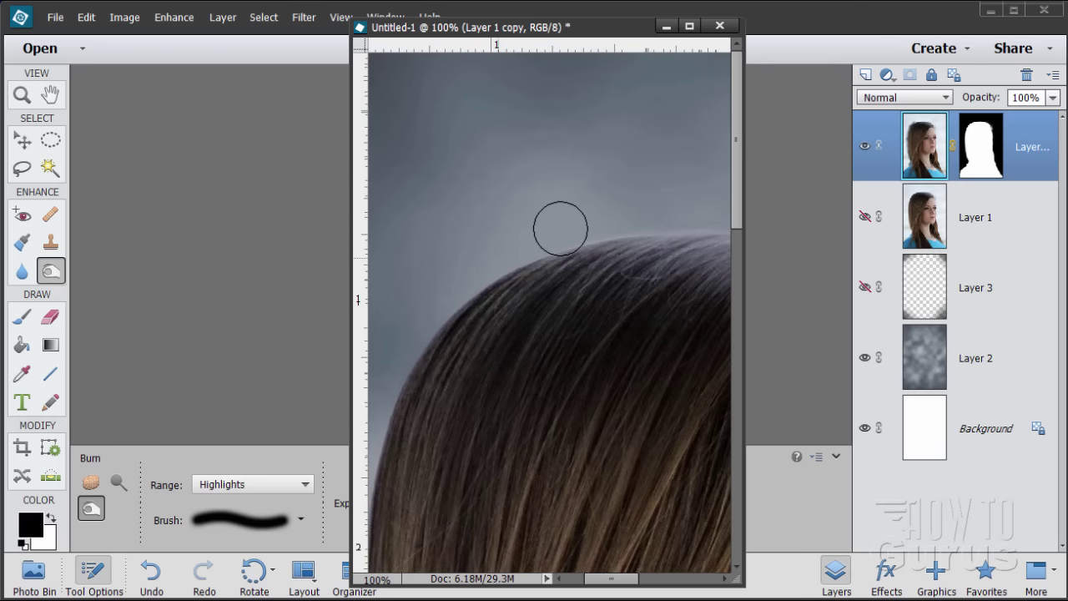
{"action": "mouse_move", "coordinate": [570, 226]}
{"action": "left_mouse_down"}
{"action": "mouse_move", "coordinate": [522, 244]}
{"action": "mouse_move", "coordinate": [624, 214]}
{"action": "mouse_move", "coordinate": [565, 219]}
{"action": "left_mouse_up"}
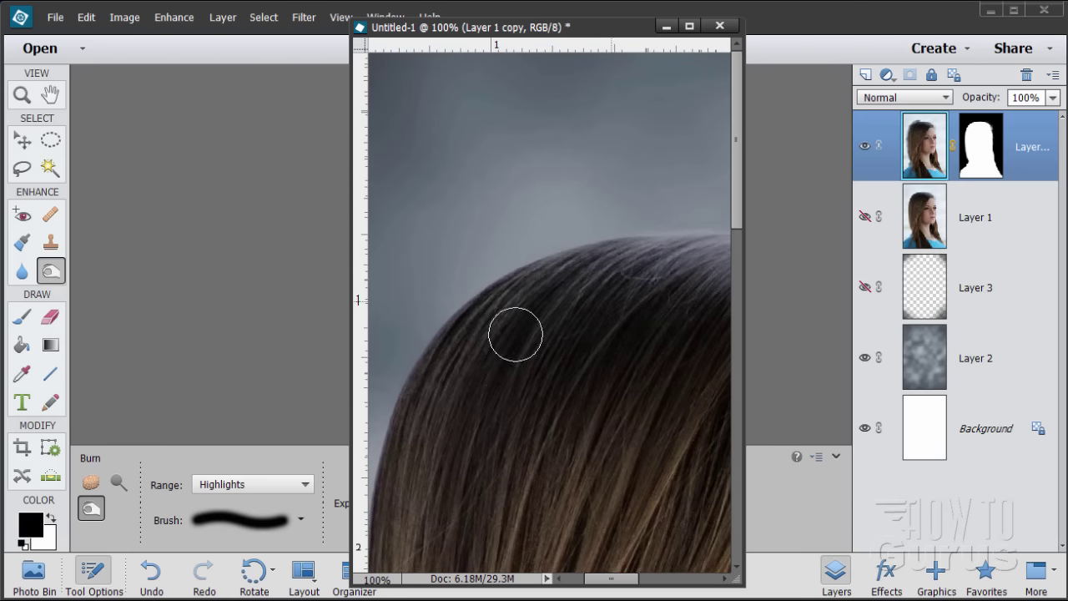
{"action": "left_click_drag", "start_coordinate": [626, 367], "coordinate": [556, 334]}
{"action": "mouse_move", "coordinate": [508, 222]}
{"action": "left_mouse_down"}
{"action": "mouse_move", "coordinate": [677, 222]}
{"action": "mouse_move", "coordinate": [485, 222]}
{"action": "left_mouse_up"}
{"action": "left_click_drag", "start_coordinate": [596, 303], "coordinate": [491, 309]}
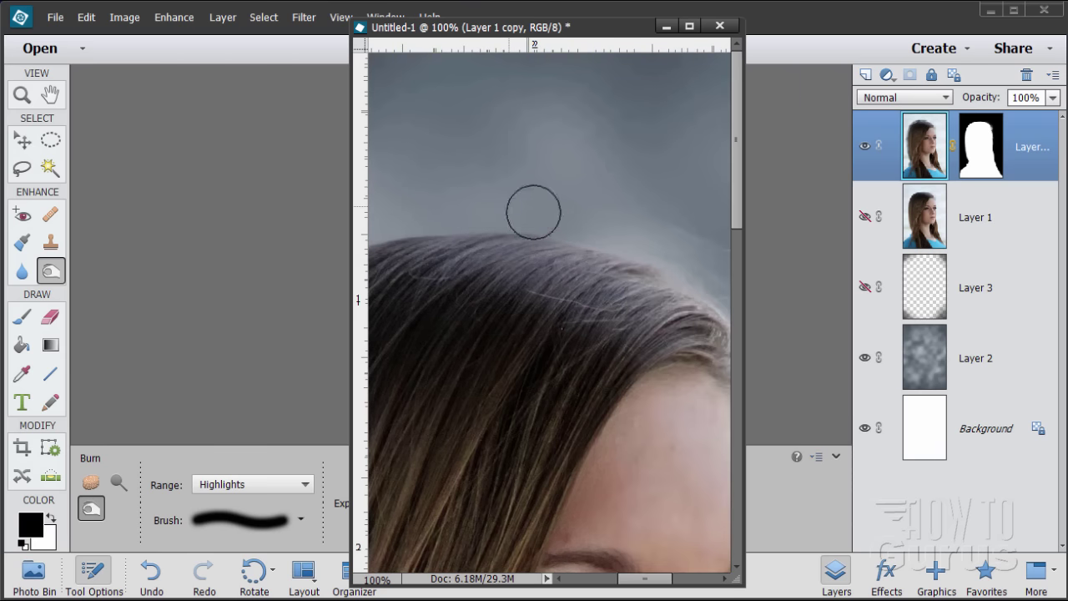
- Burn the light halo around the front hairline and the loose wisps above the forehead
{"action": "mouse_move", "coordinate": [646, 275]}
{"action": "left_mouse_down"}
{"action": "mouse_move", "coordinate": [520, 276]}
{"action": "mouse_move", "coordinate": [501, 241]}
{"action": "mouse_move", "coordinate": [520, 200]}
{"action": "mouse_move", "coordinate": [668, 254]}
{"action": "mouse_move", "coordinate": [527, 203]}
{"action": "mouse_move", "coordinate": [530, 219]}
{"action": "mouse_move", "coordinate": [701, 258]}
{"action": "mouse_move", "coordinate": [677, 342]}
{"action": "mouse_move", "coordinate": [509, 351]}
{"action": "left_mouse_up"}
{"action": "mouse_move", "coordinate": [556, 245]}
{"action": "left_mouse_down"}
{"action": "mouse_move", "coordinate": [640, 315]}
{"action": "mouse_move", "coordinate": [565, 278]}
{"action": "mouse_move", "coordinate": [527, 241]}
{"action": "mouse_move", "coordinate": [647, 350]}
{"action": "mouse_move", "coordinate": [607, 255]}
{"action": "mouse_move", "coordinate": [661, 394]}
{"action": "mouse_move", "coordinate": [648, 341]}
{"action": "mouse_move", "coordinate": [575, 237]}
{"action": "mouse_move", "coordinate": [659, 273]}
{"action": "mouse_move", "coordinate": [659, 307]}
{"action": "mouse_move", "coordinate": [523, 238]}
{"action": "mouse_move", "coordinate": [618, 307]}
{"action": "mouse_move", "coordinate": [621, 366]}
{"action": "mouse_move", "coordinate": [631, 342]}
{"action": "mouse_move", "coordinate": [671, 476]}
{"action": "mouse_move", "coordinate": [656, 378]}
{"action": "mouse_move", "coordinate": [686, 451]}
{"action": "mouse_move", "coordinate": [640, 394]}
{"action": "mouse_move", "coordinate": [671, 449]}
{"action": "mouse_move", "coordinate": [639, 375]}
{"action": "left_mouse_up"}
{"action": "key", "text": "space"}
{"action": "mouse_move", "coordinate": [692, 416]}
{"action": "left_mouse_down"}
{"action": "mouse_move", "coordinate": [624, 352]}
{"action": "mouse_move", "coordinate": [576, 384]}
{"action": "mouse_move", "coordinate": [575, 320]}
{"action": "mouse_move", "coordinate": [596, 396]}
{"action": "mouse_move", "coordinate": [602, 387]}
{"action": "mouse_move", "coordinate": [556, 305]}
{"action": "mouse_move", "coordinate": [612, 406]}
{"action": "mouse_move", "coordinate": [575, 337]}
{"action": "left_mouse_up"}
{"action": "mouse_move", "coordinate": [663, 439]}
{"action": "left_mouse_down"}
{"action": "mouse_move", "coordinate": [620, 295]}
{"action": "mouse_move", "coordinate": [591, 304]}
{"action": "left_mouse_up"}
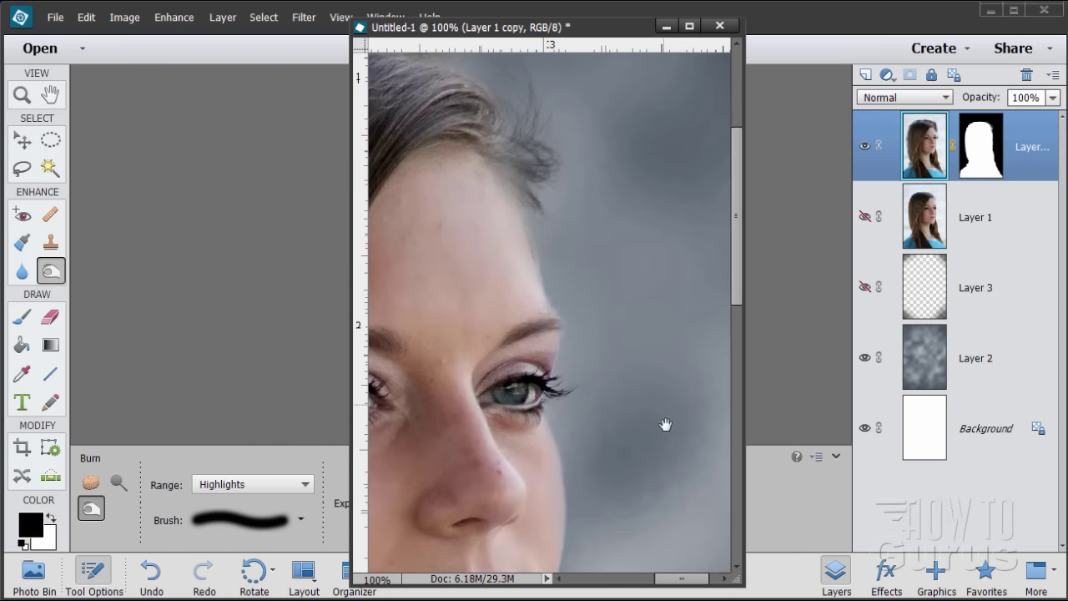
- Burn the remaining light edges down the face profile and the hair beneath the chin to the shoulder
{"action": "scroll", "coordinate": [656, 291], "scroll_direction": "down", "scroll_amount": 6}
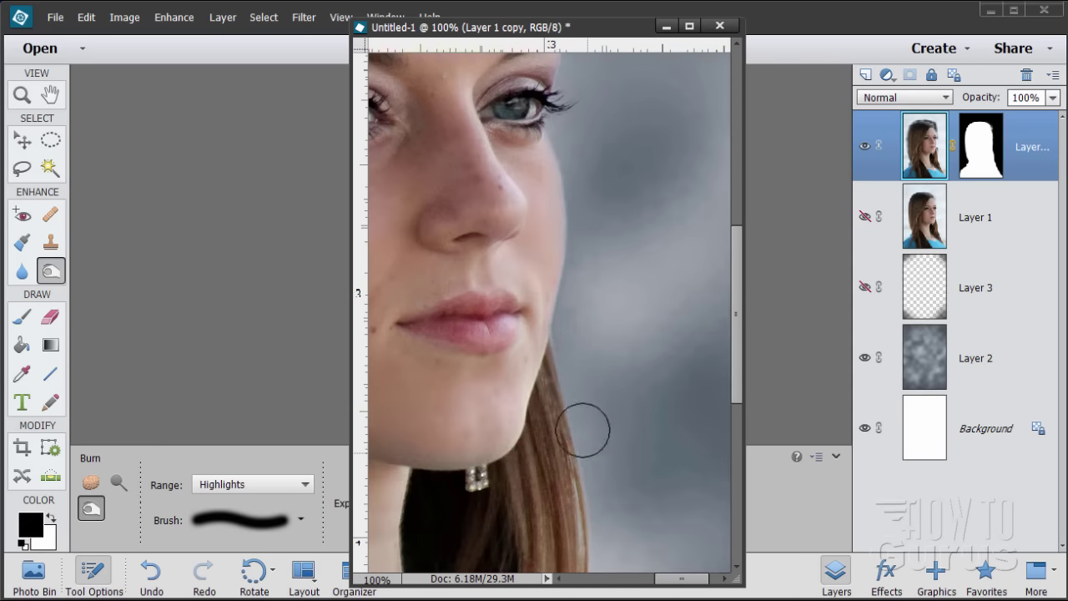
{"action": "scroll", "coordinate": [621, 529], "scroll_direction": "down", "scroll_amount": 4}
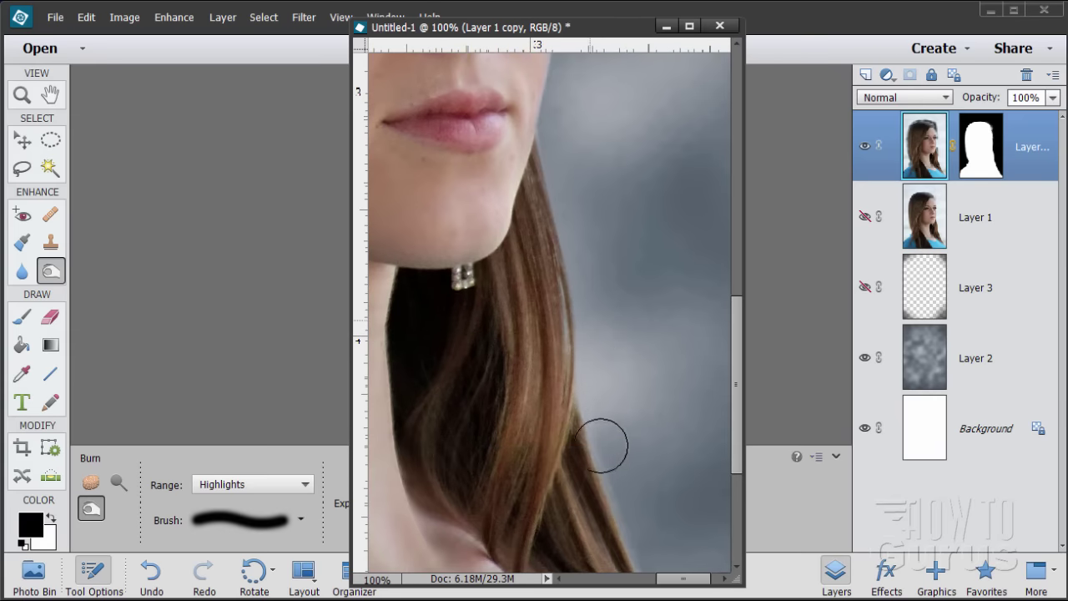
{"action": "scroll", "coordinate": [646, 489], "scroll_direction": "down", "scroll_amount": 3}
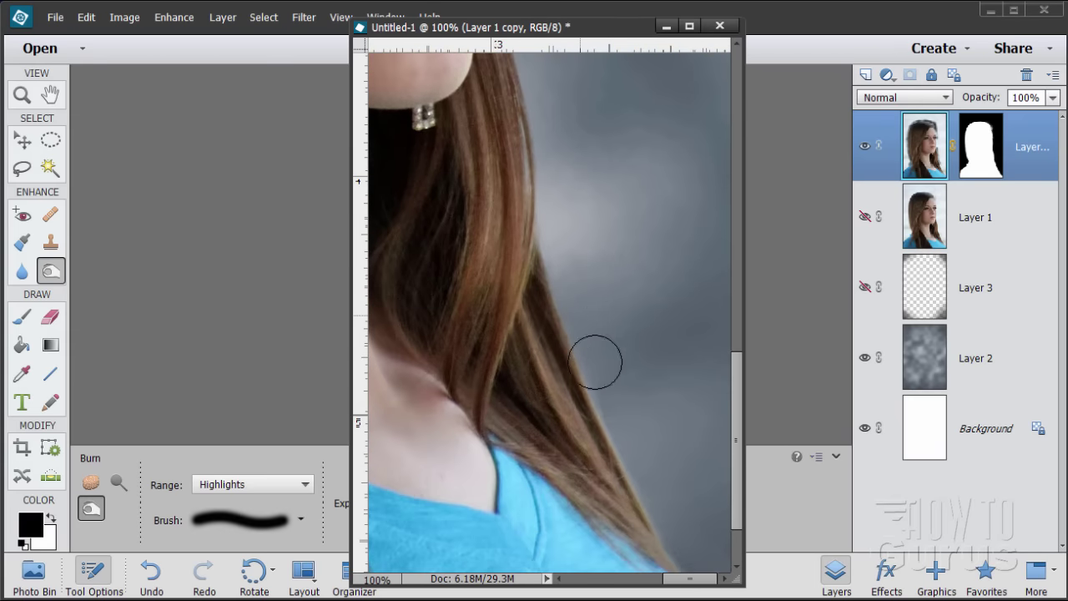
{"action": "scroll", "coordinate": [573, 312], "scroll_direction": "down", "scroll_amount": 2}
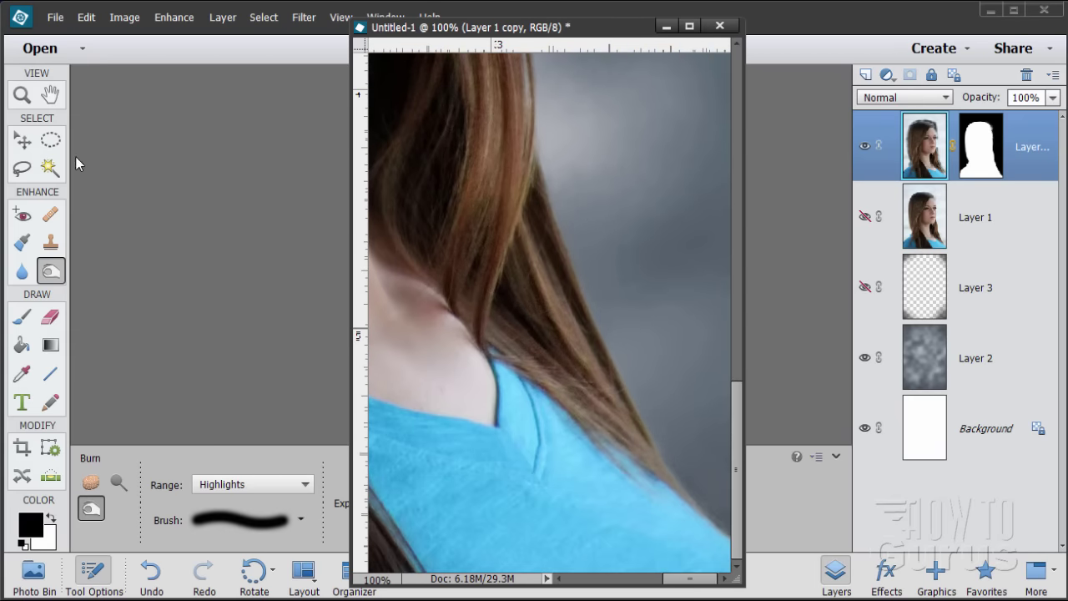
- Compare the whole composite with the original photo by switching the visibility of Layer 1 on and off
{"action": "left_click", "coordinate": [22, 95]}
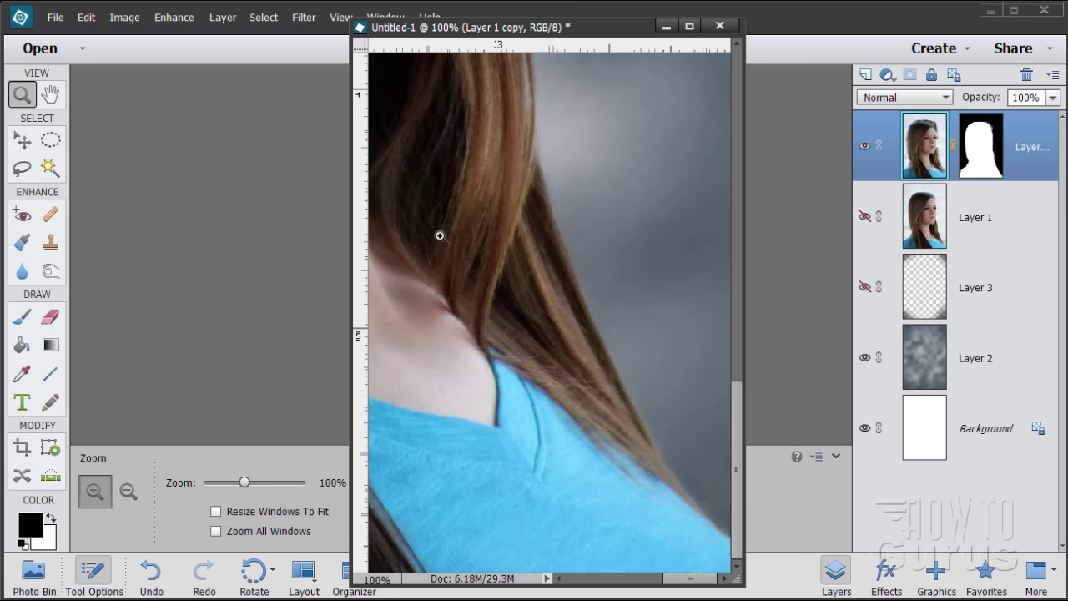
{"action": "left_click", "coordinate": [505, 251], "text": "alt"}
{"action": "left_click", "coordinate": [508, 254], "text": "alt"}
{"action": "left_click", "coordinate": [508, 266], "text": "alt"}
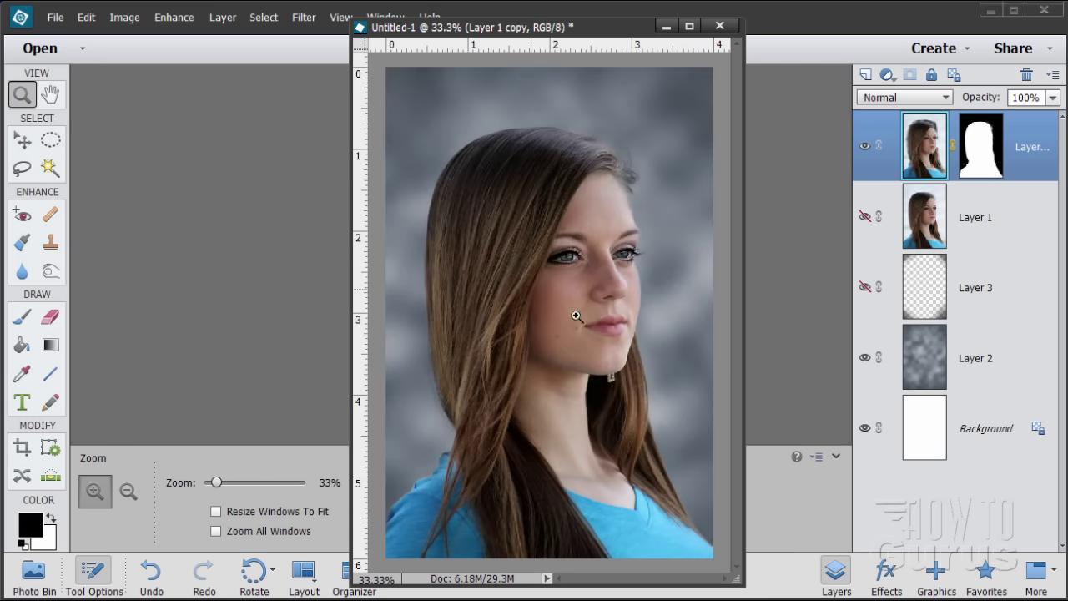
{"action": "left_click", "coordinate": [23, 142]}
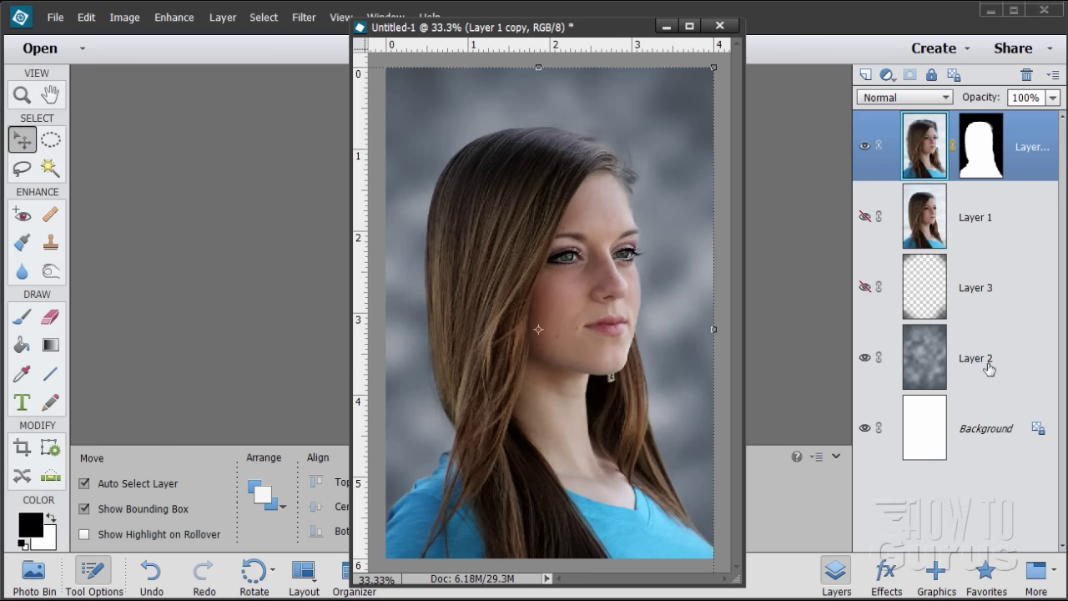
{"action": "left_click", "coordinate": [1006, 433]}
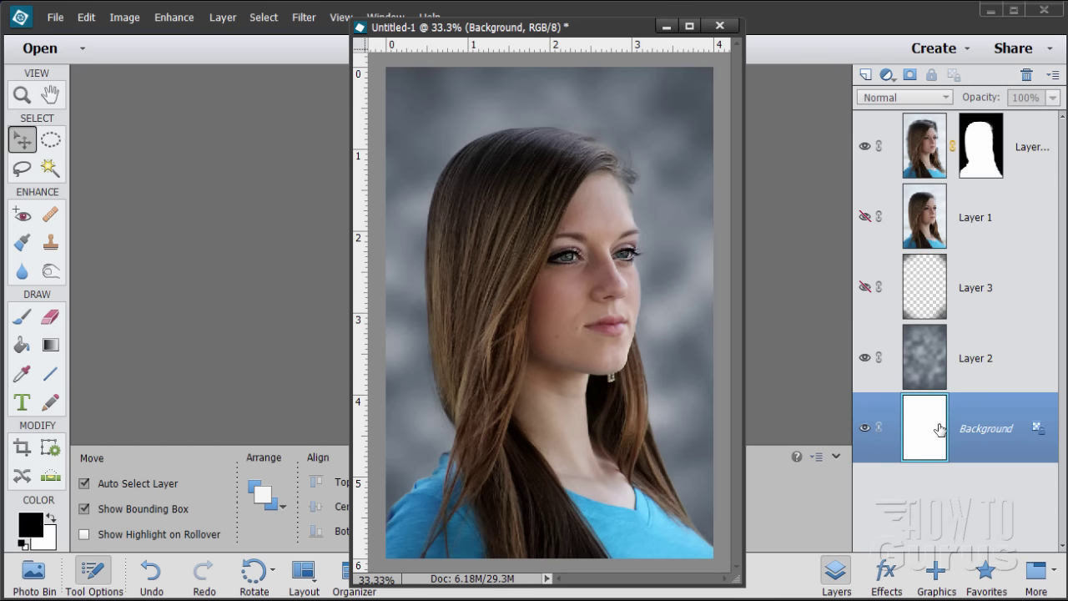
{"action": "left_click", "coordinate": [866, 217]}
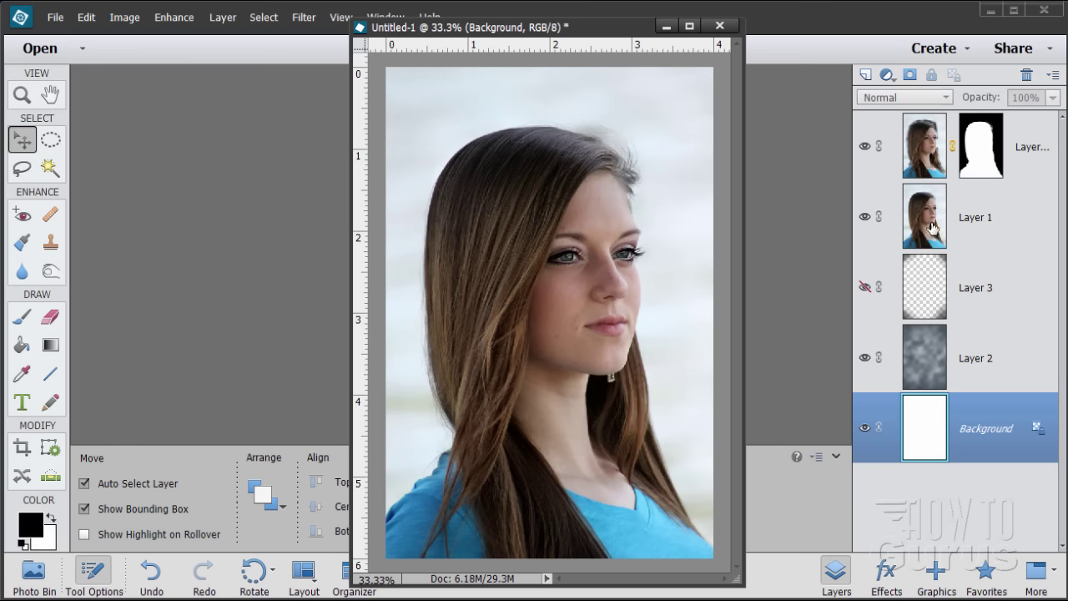
{"action": "left_click", "coordinate": [866, 217]}
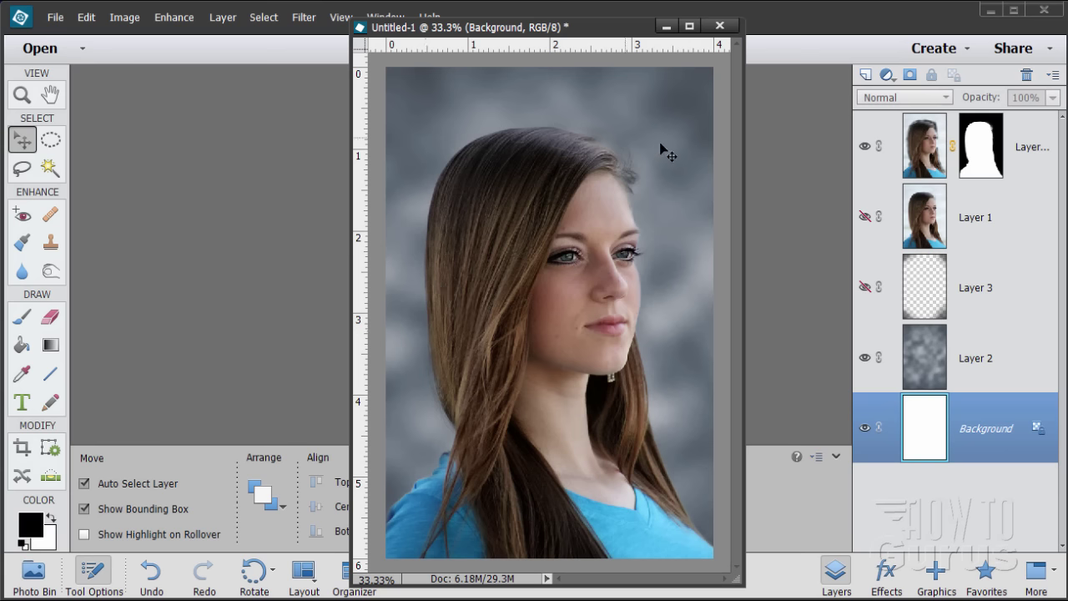
{"action": "left_click", "coordinate": [868, 217]}
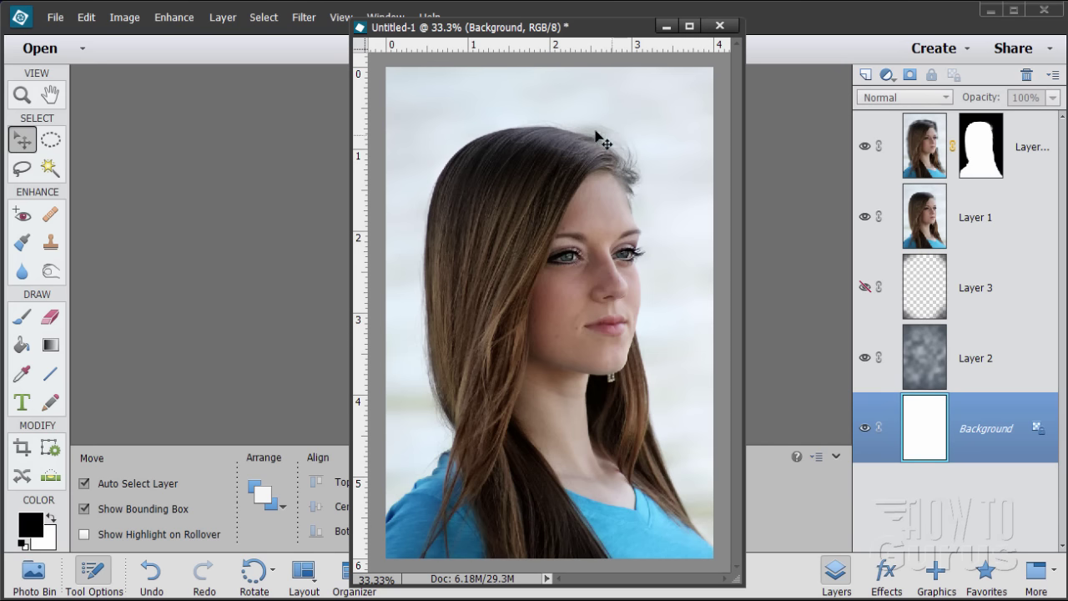
{"action": "left_click", "coordinate": [865, 217]}
- Burn the leftover light fringe on the portrait layer's image where the hair slopes down toward the forehead
{"action": "left_click", "coordinate": [978, 160]}
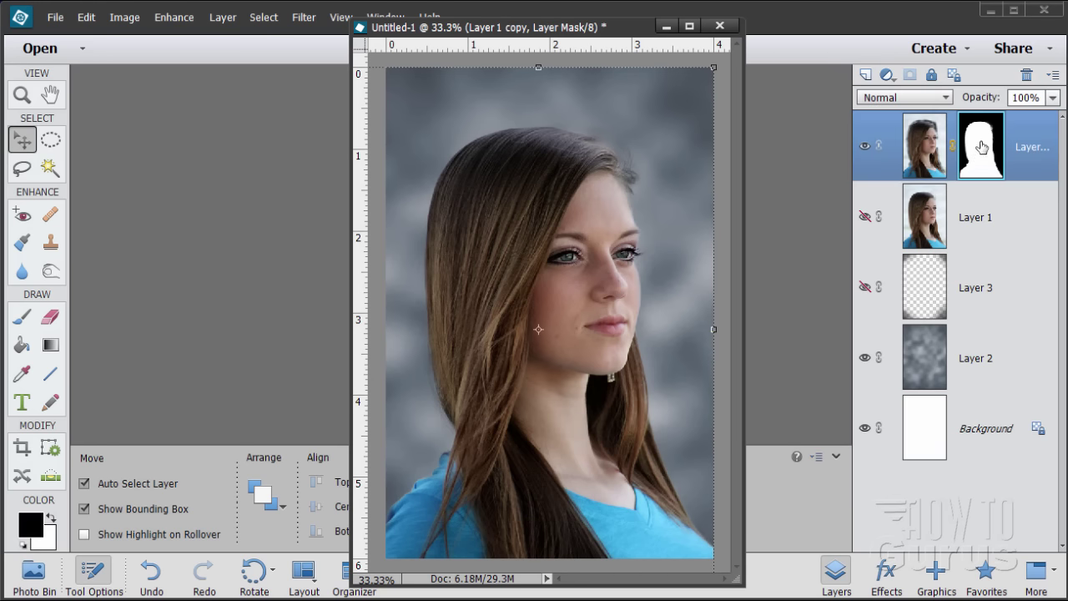
{"action": "left_click", "coordinate": [24, 95]}
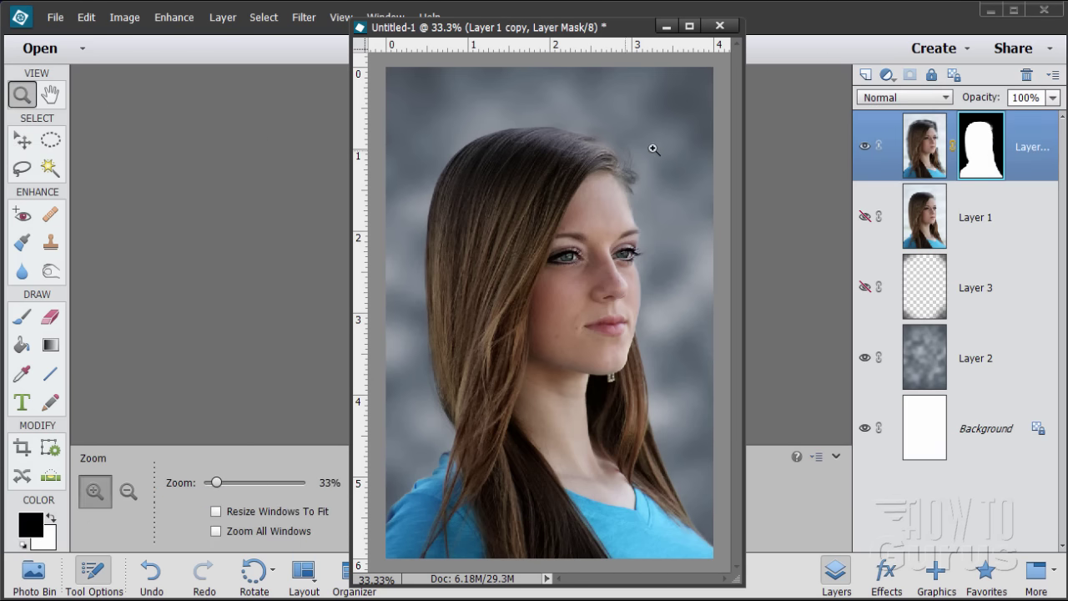
{"action": "left_click", "coordinate": [651, 150]}
{"action": "left_click", "coordinate": [576, 149]}
{"action": "scroll", "coordinate": [576, 148], "scroll_direction": "up", "scroll_amount": 2}
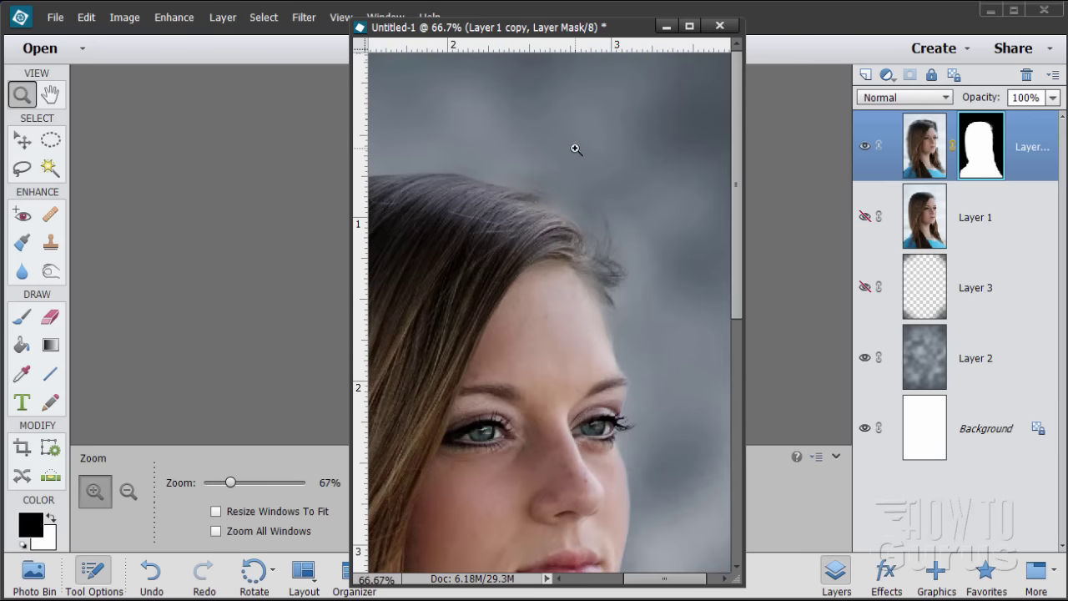
{"action": "left_click", "coordinate": [520, 186]}
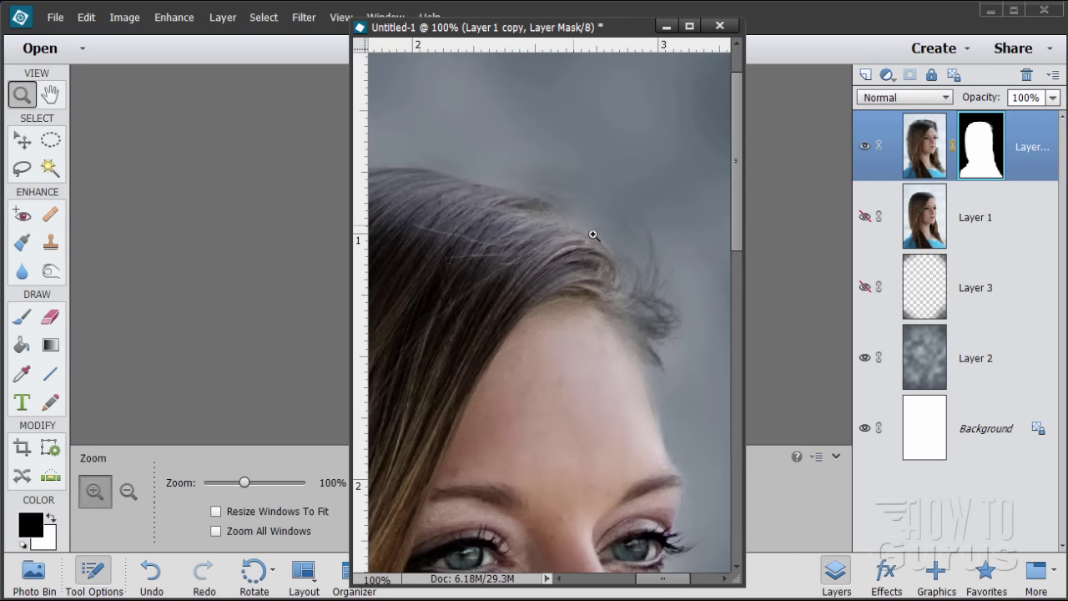
{"action": "left_click", "coordinate": [51, 272]}
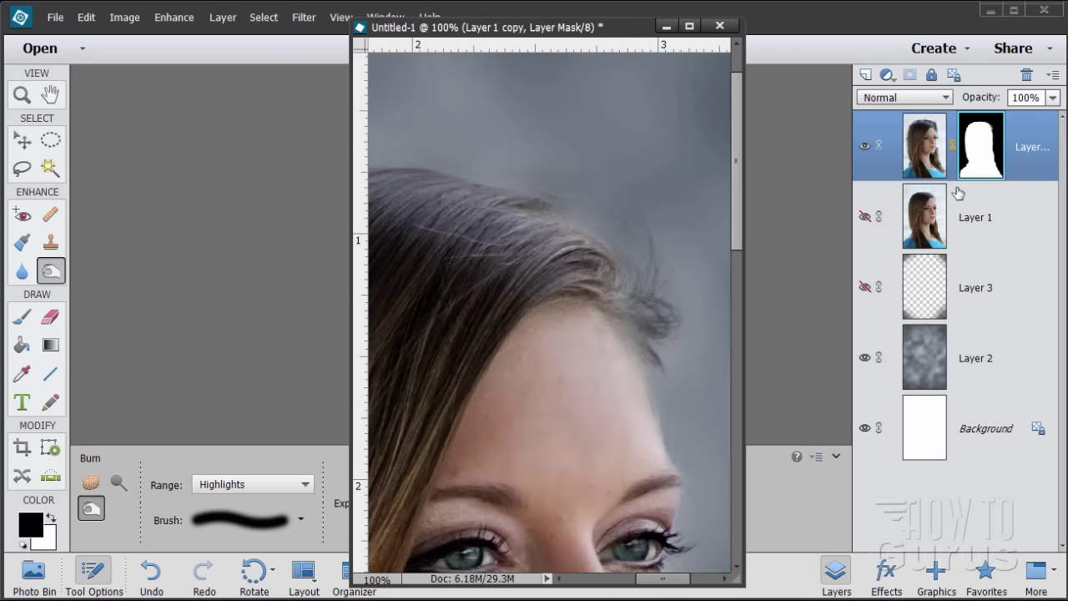
{"action": "left_click", "coordinate": [925, 149]}
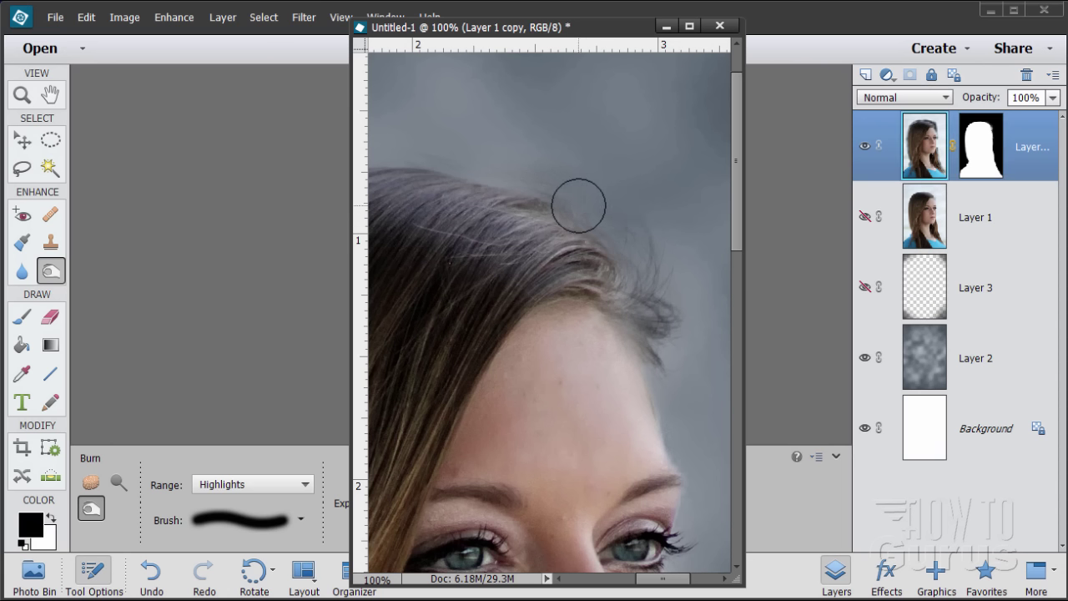
- Paint black on the portrait's layer mask to soften the stray hair wisps in front of the forehead
{"action": "left_click", "coordinate": [972, 150]}
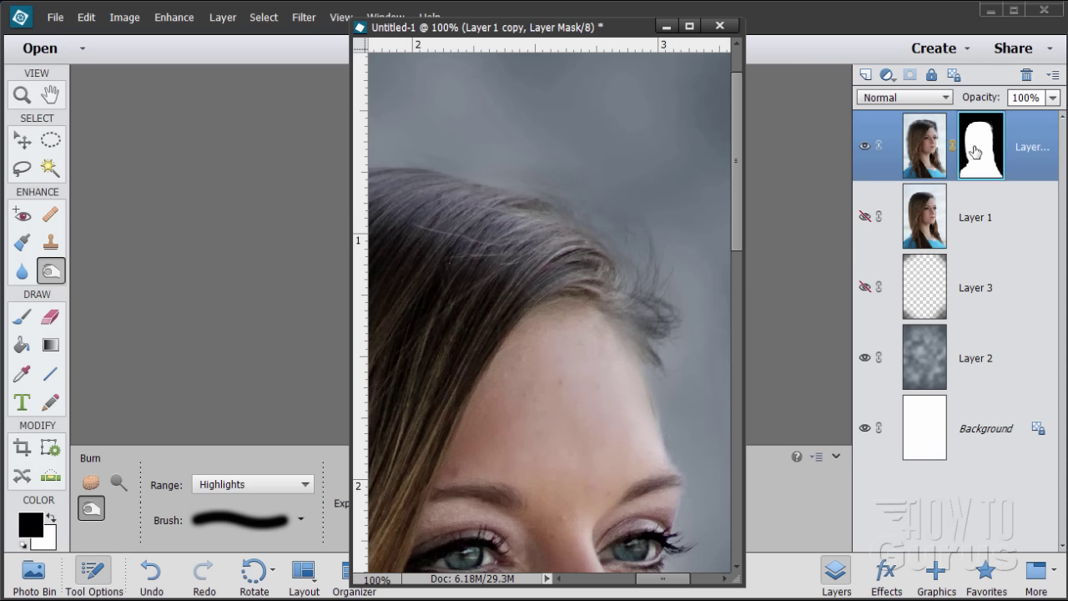
{"action": "left_click", "coordinate": [36, 531]}
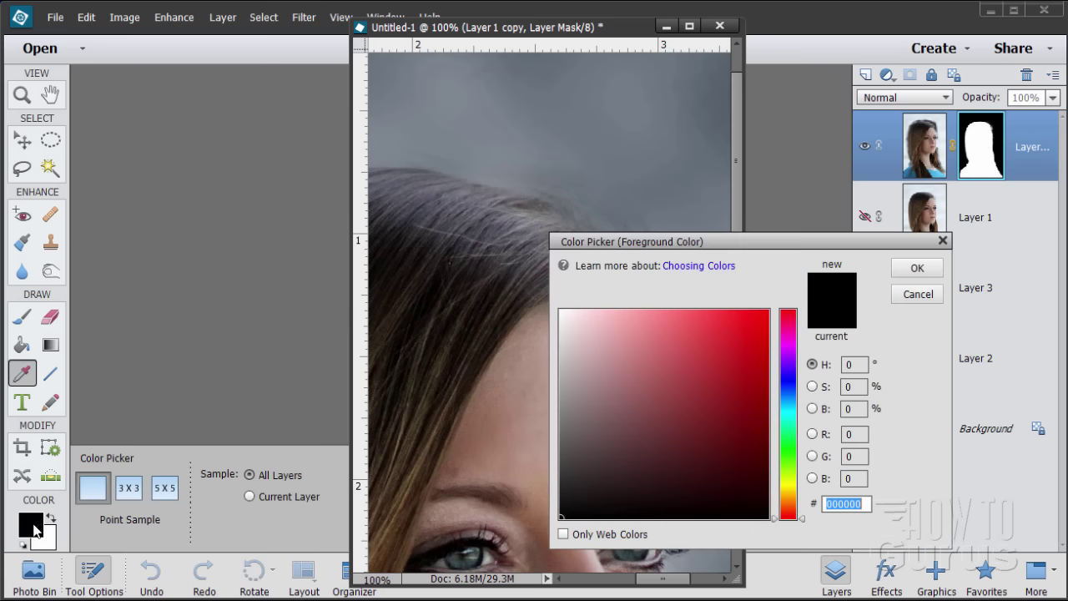
{"action": "left_click", "coordinate": [917, 268]}
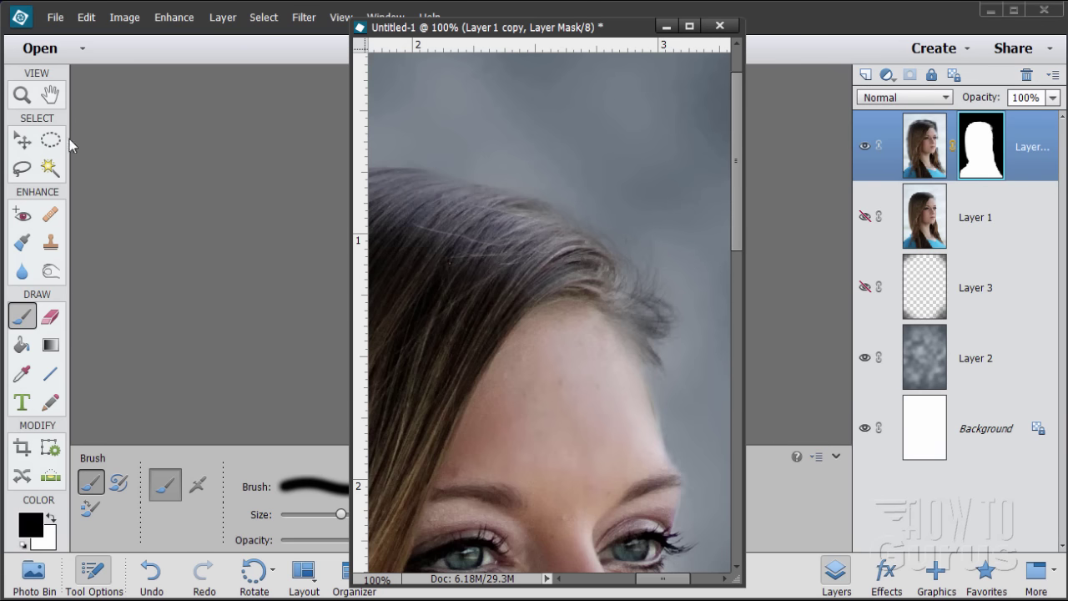
- View the full retouched portrait and check it against the original background by toggling Layer 1 again
{"action": "left_click", "coordinate": [22, 95]}
{"action": "left_click", "coordinate": [543, 286], "text": "alt"}
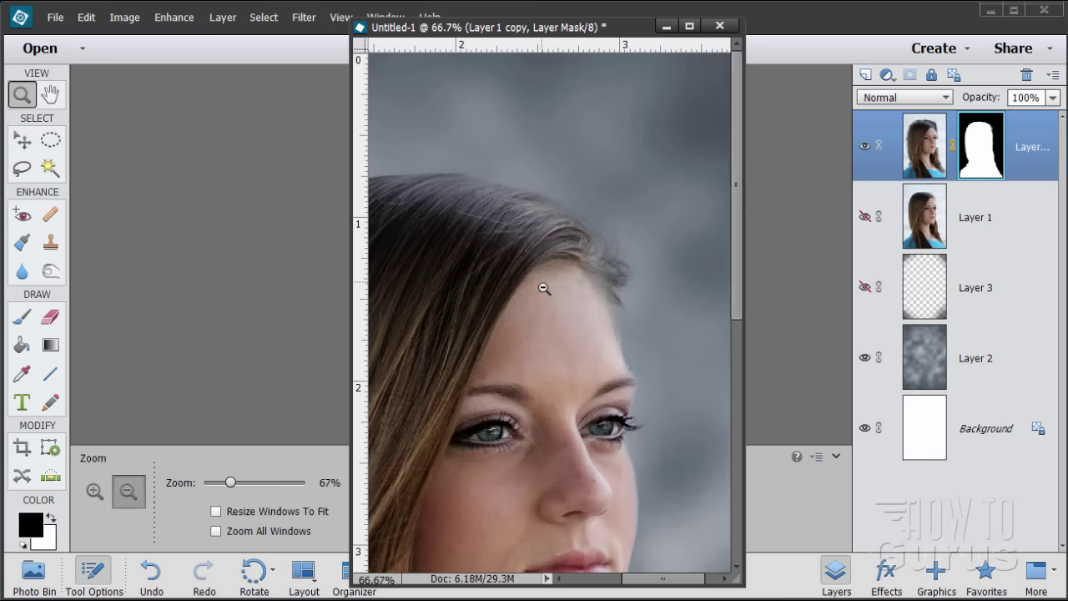
{"action": "left_click", "coordinate": [543, 293], "text": "alt"}
{"action": "left_click", "coordinate": [542, 297]}
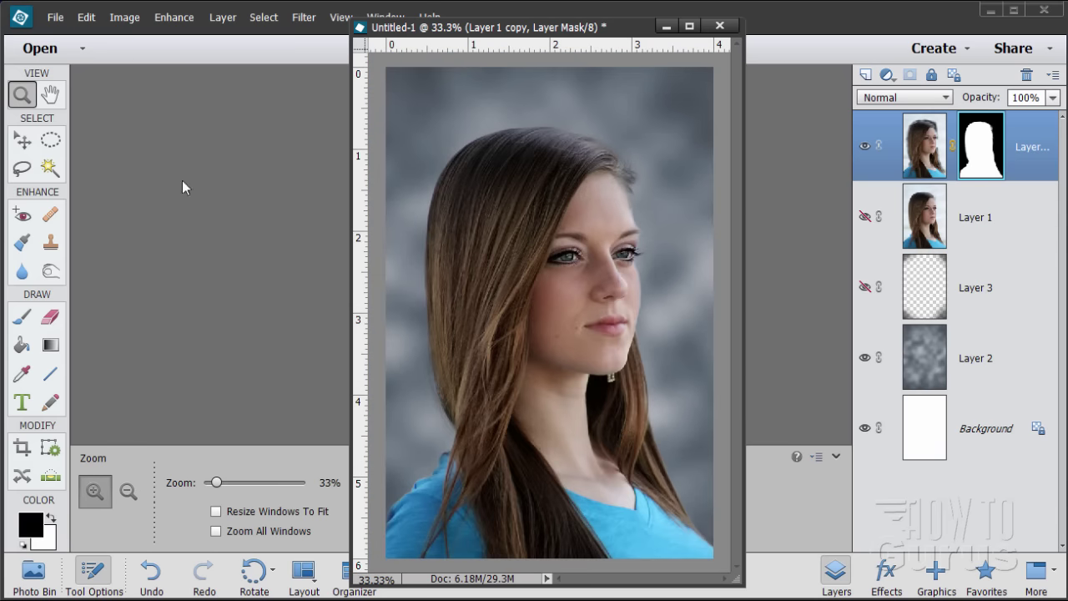
{"action": "left_click", "coordinate": [22, 139]}
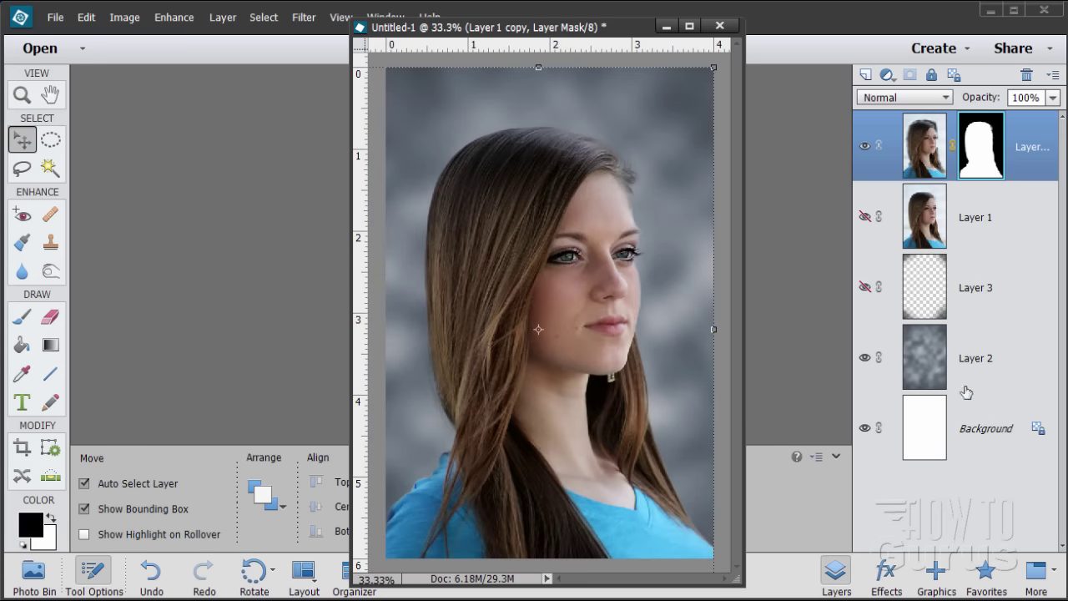
{"action": "left_click", "coordinate": [966, 434]}
{"action": "left_click", "coordinate": [866, 217]}
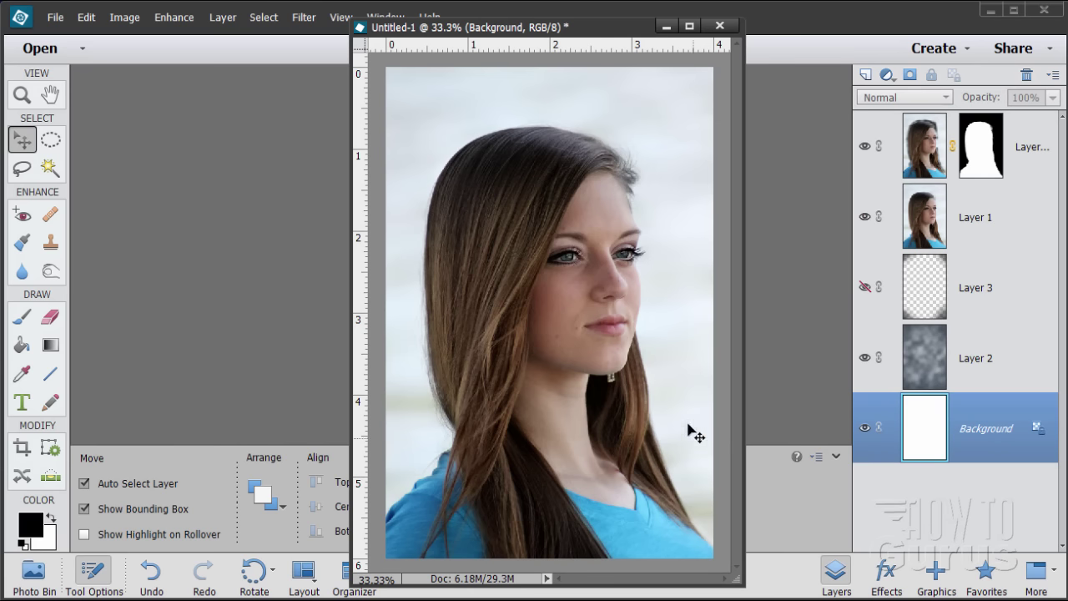
{"action": "left_click", "coordinate": [866, 217]}
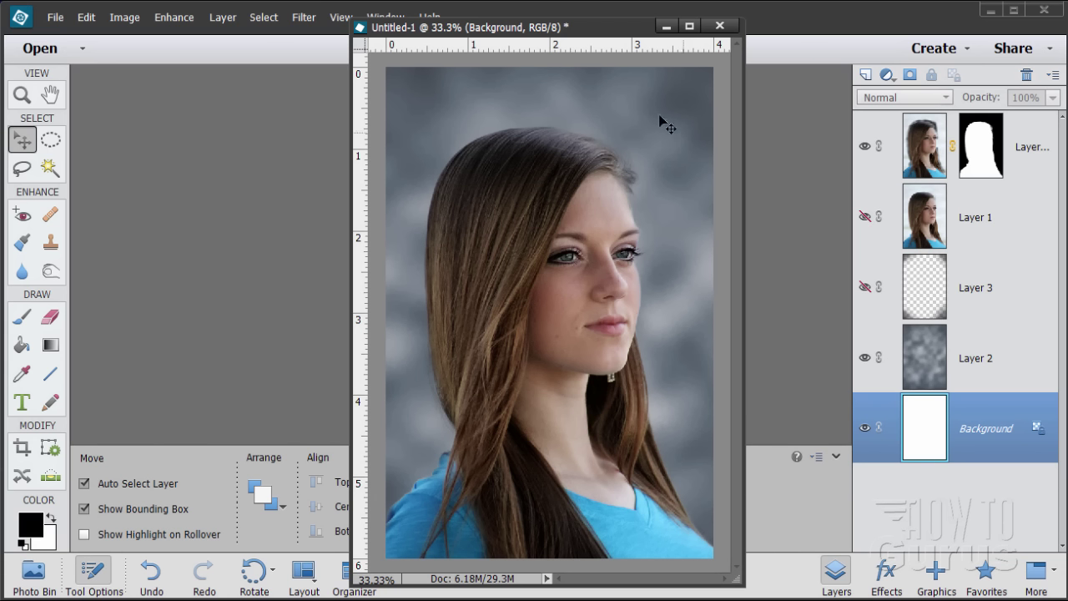